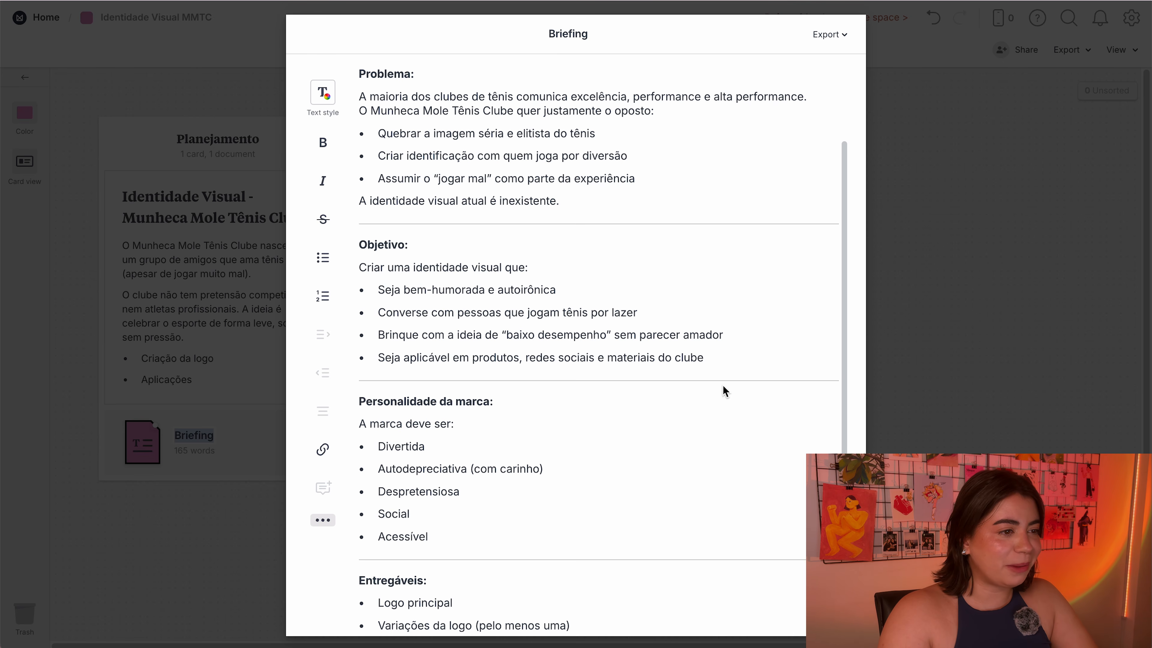
# Step: Read through the Briefing document, covering the problem, objective, brand personality and deliverables, and return to the project board
pyautogui.moveTo(846, 358); pyautogui.dragTo(845, 424)
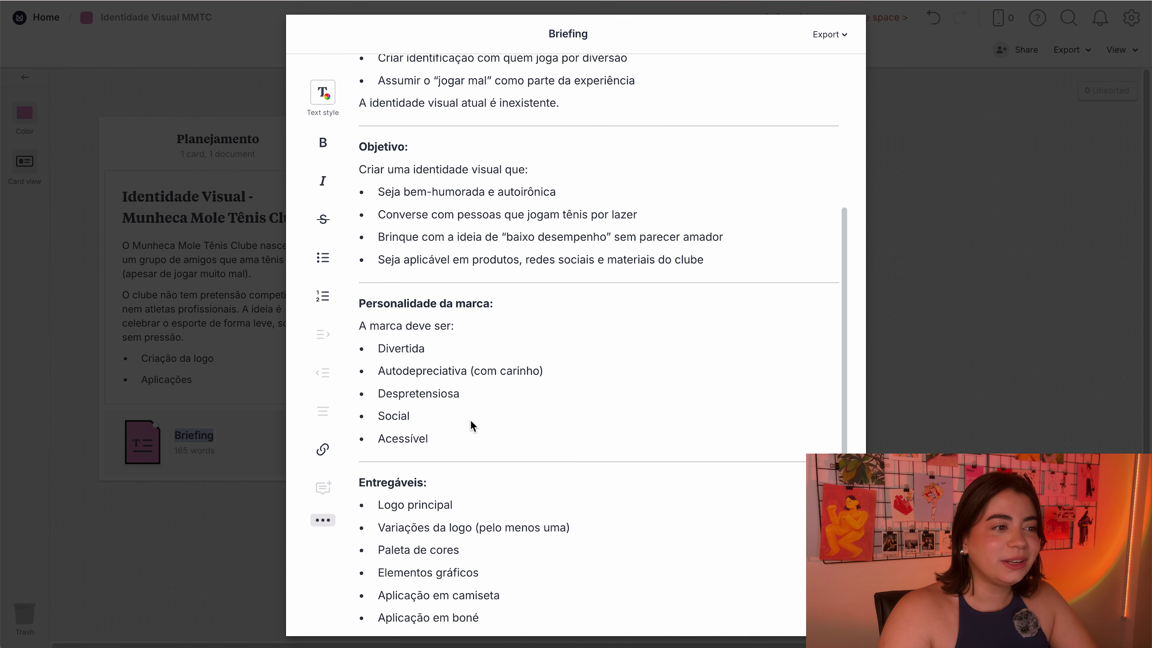
pyautogui.moveTo(841, 377); pyautogui.dragTo(843, 429)
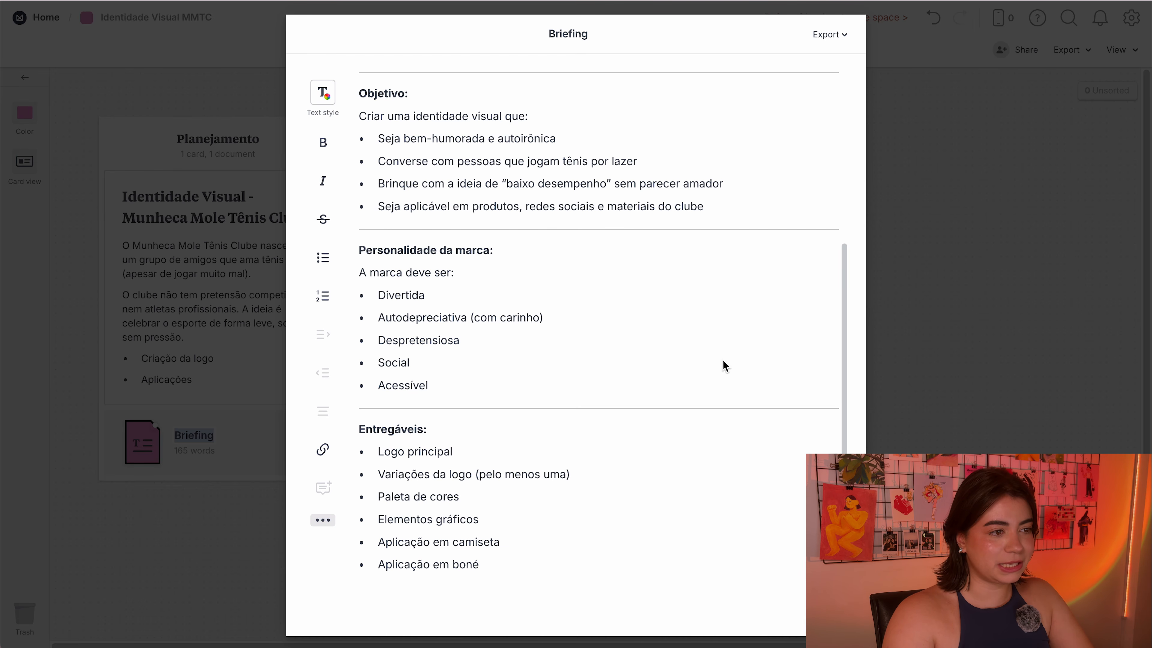
pyautogui.click(917, 229)
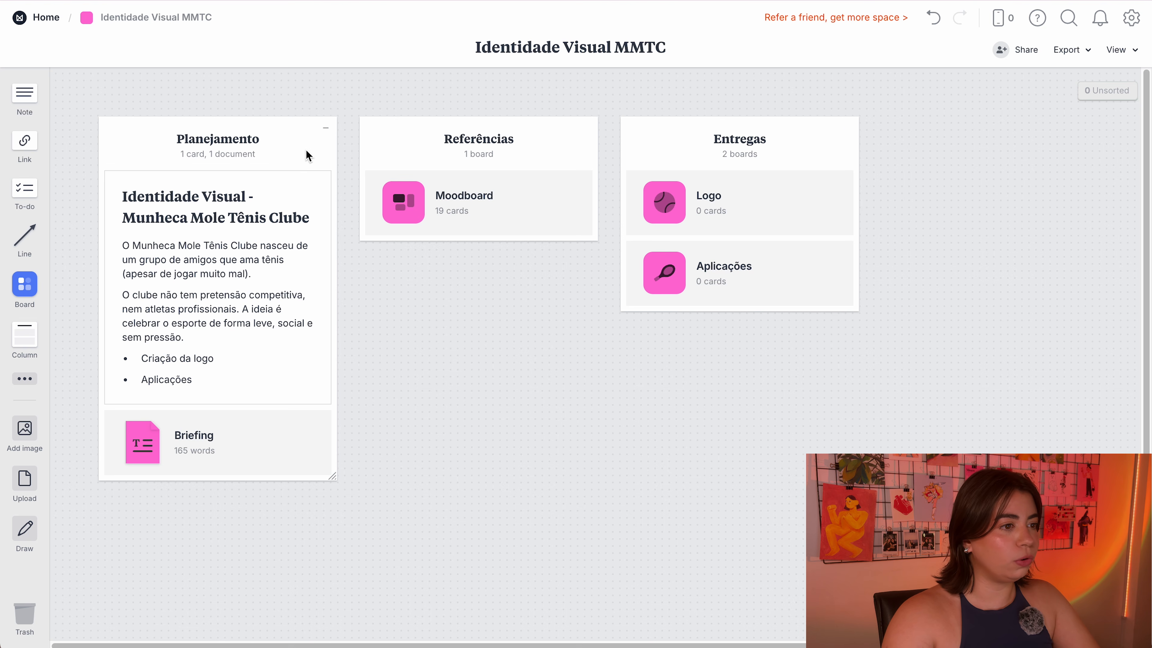
pyautogui.doubleClick(218, 458)
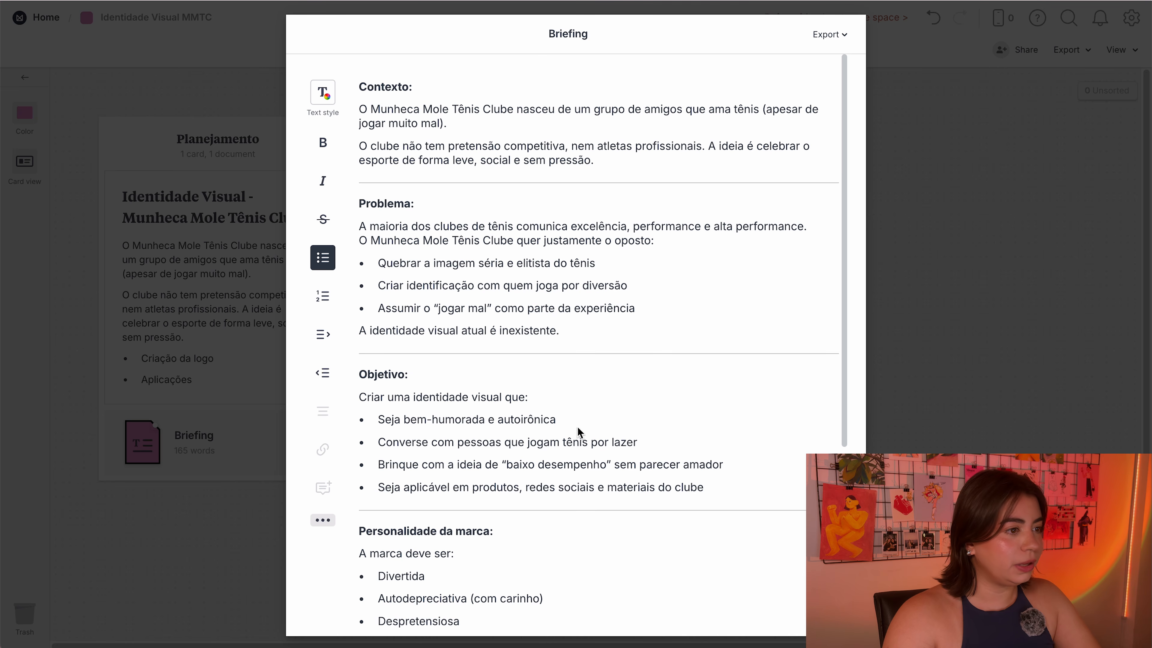
pyautogui.click(969, 383)
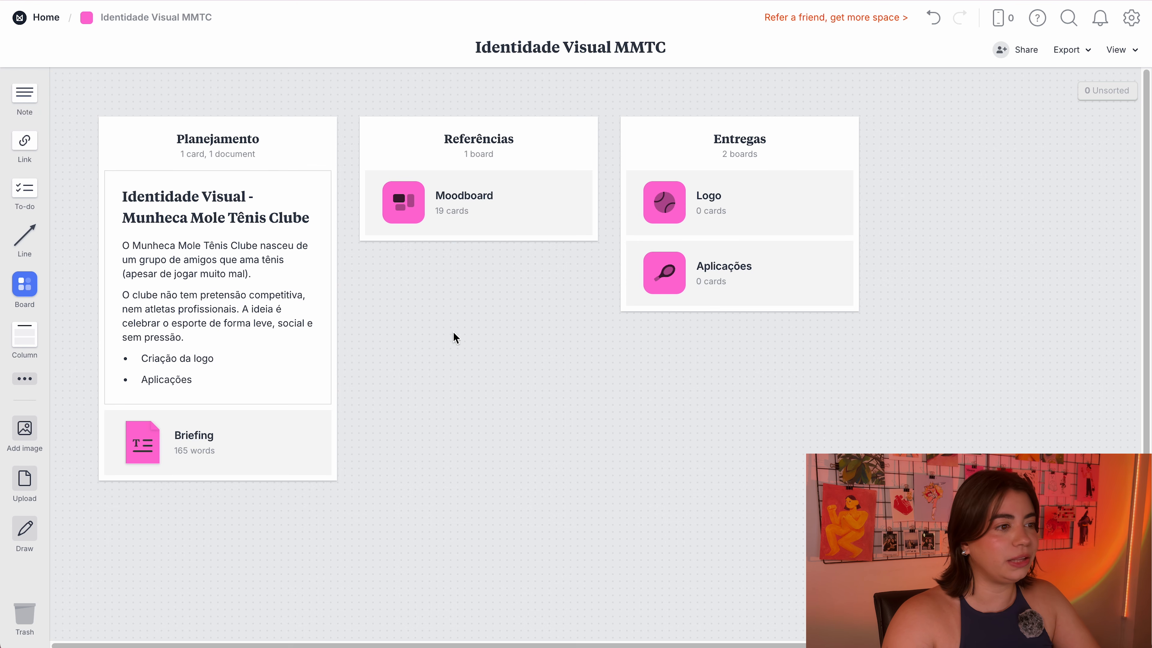
# Step: Open the Moodboard and examine the logo and font, application and graphic element references
pyautogui.click(461, 221)
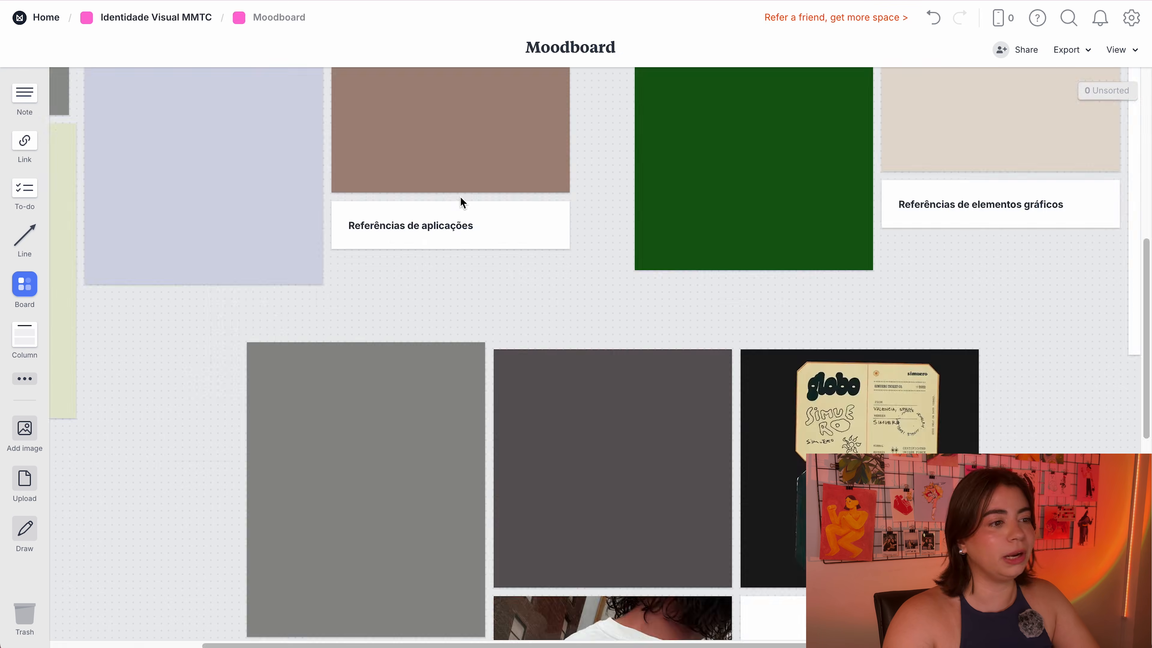
pyautogui.click(203, 23)
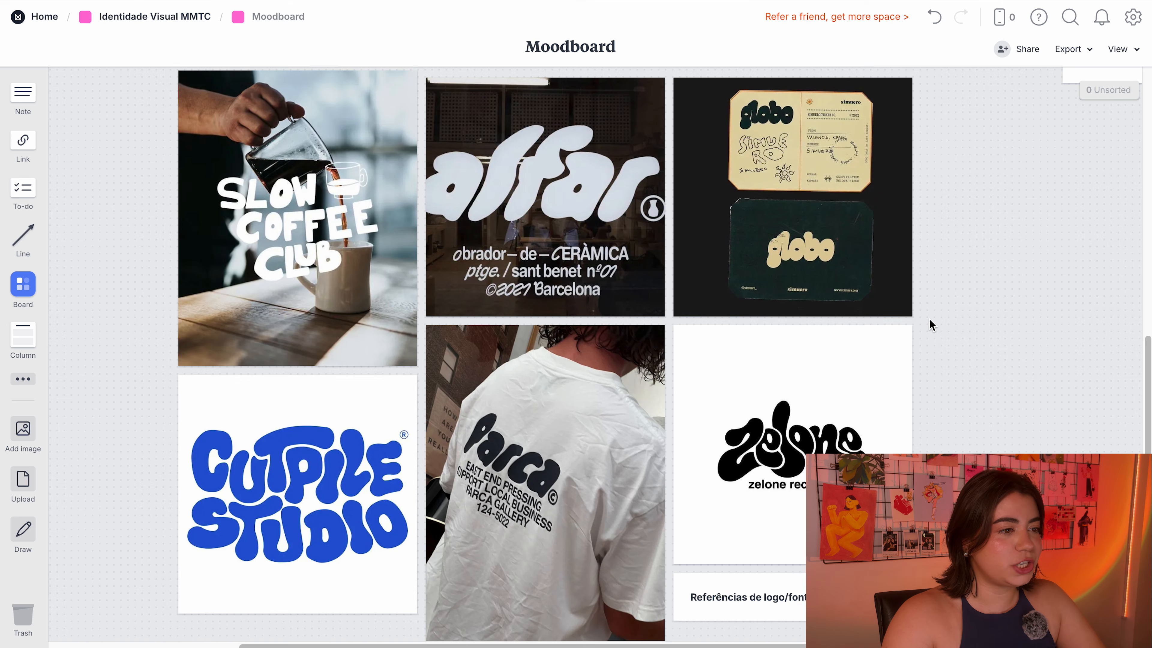
pyautogui.moveTo(394, 194); pyautogui.dragTo(404, 431)
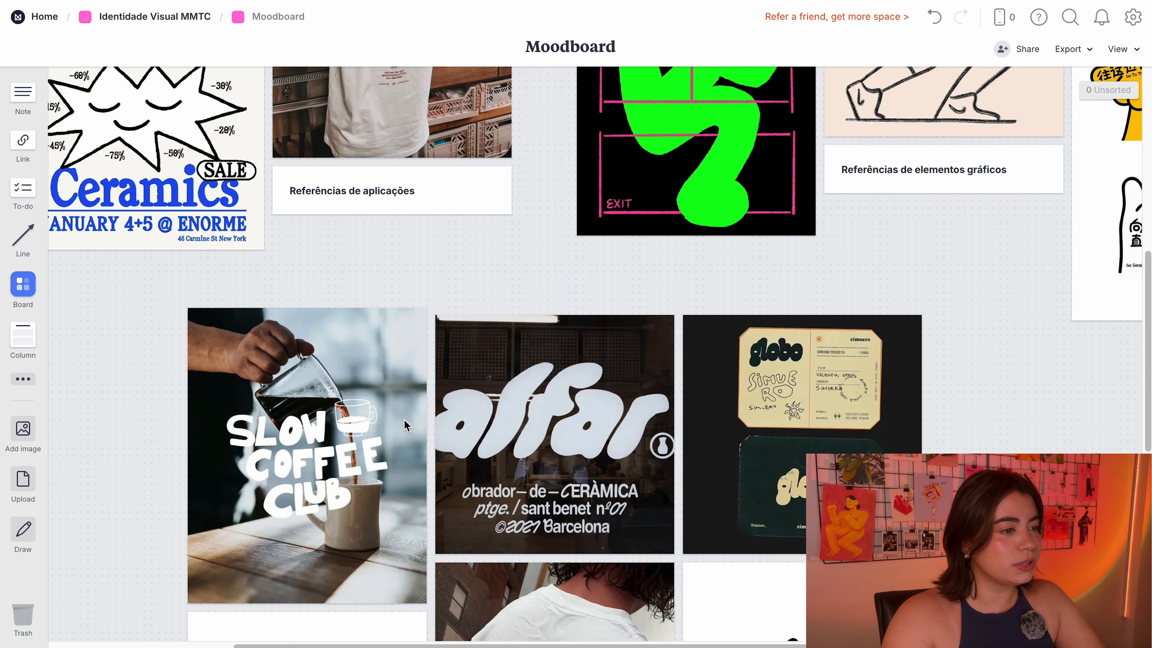
pyautogui.moveTo(537, 206); pyautogui.dragTo(358, 418)
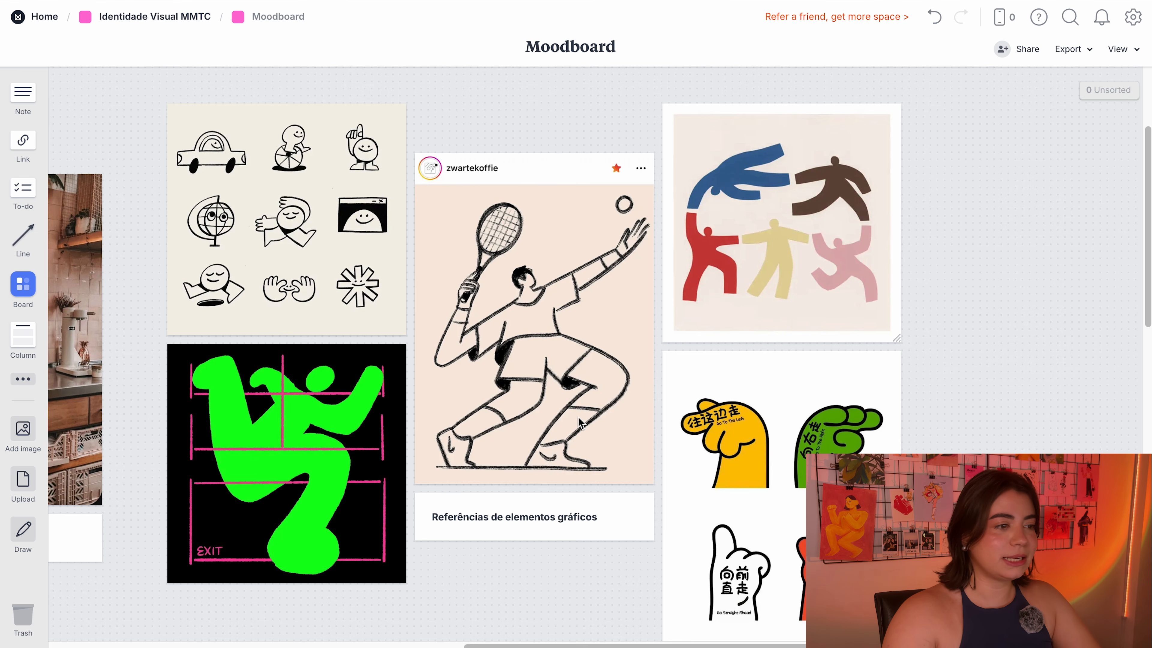
pyautogui.hscroll(-15, 301, 346)
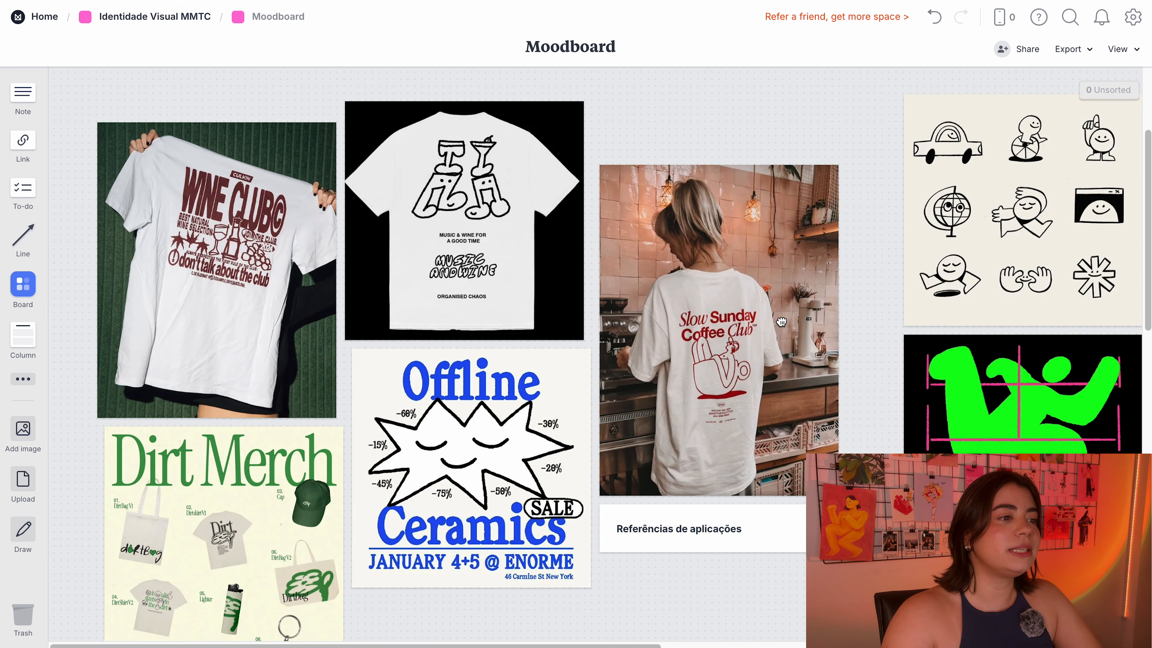
pyautogui.scroll(-1, 729, 315)
pyautogui.scroll(1, 731, 313)
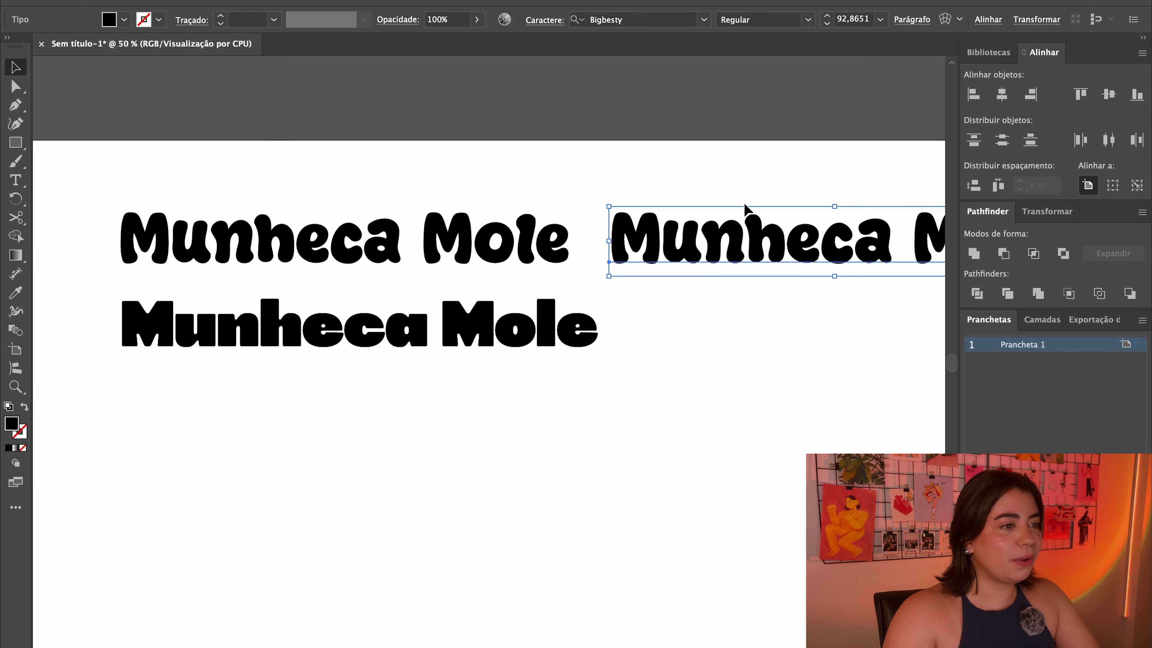
# Step: Switch to Illustrator and set the second Bigbesty "Munheca Mole" sample in all caps
pyautogui.hscroll(6, 746, 219)
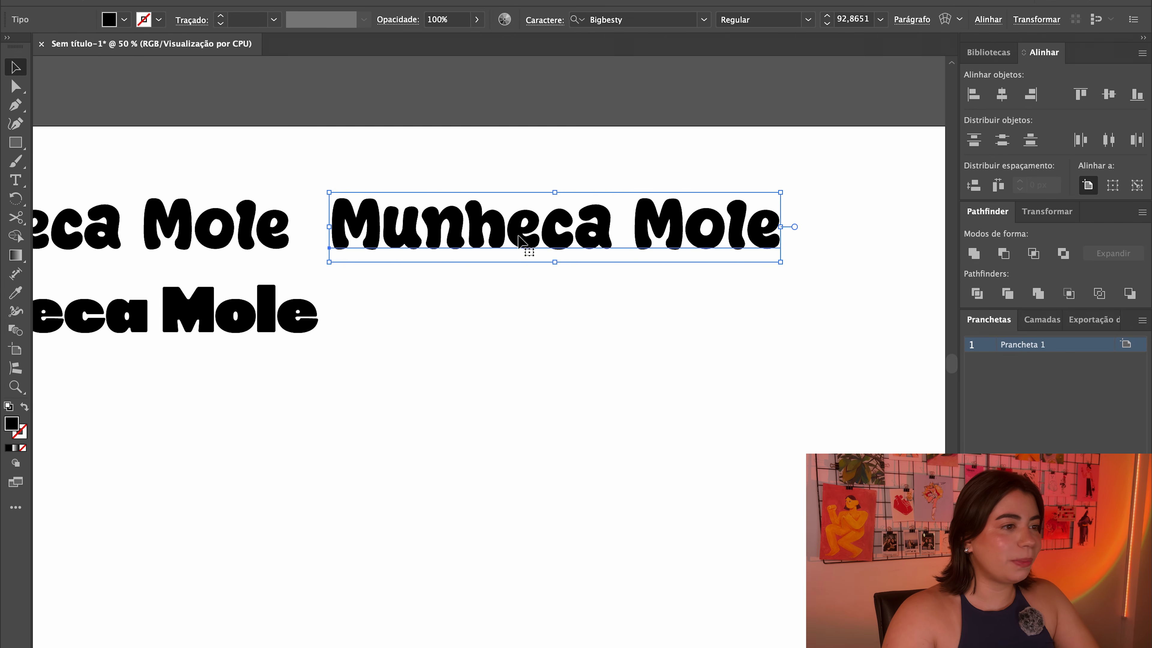
pyautogui.click(534, 19)
pyautogui.click(535, 21)
pyautogui.click(534, 21)
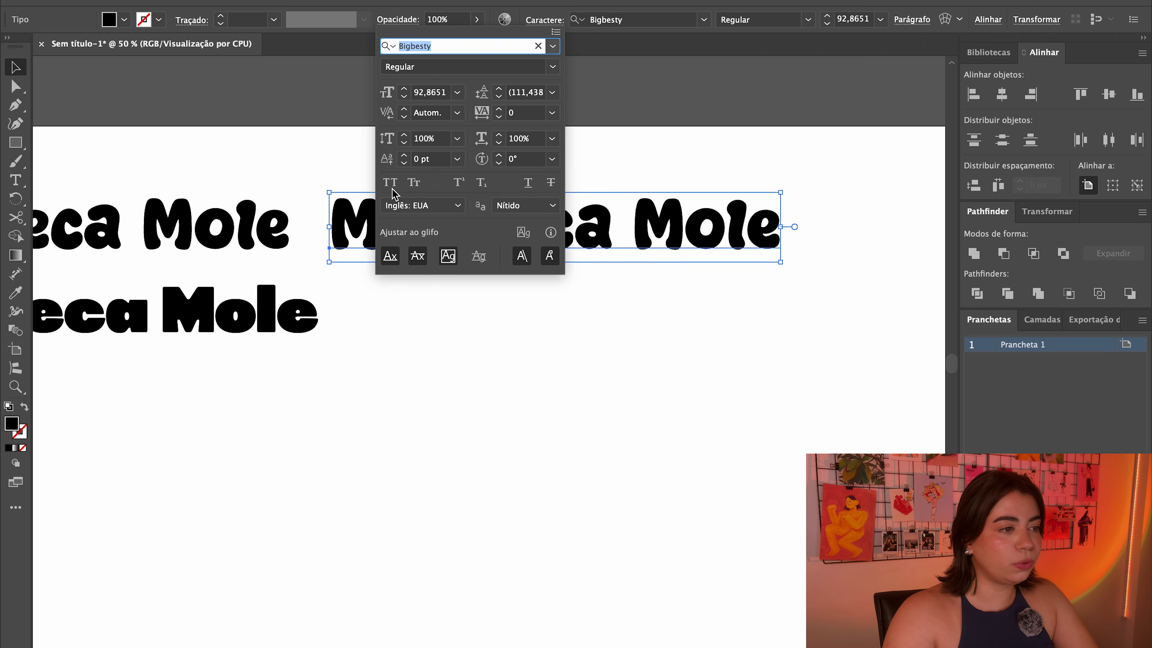
pyautogui.click(390, 183)
pyautogui.click(635, 423)
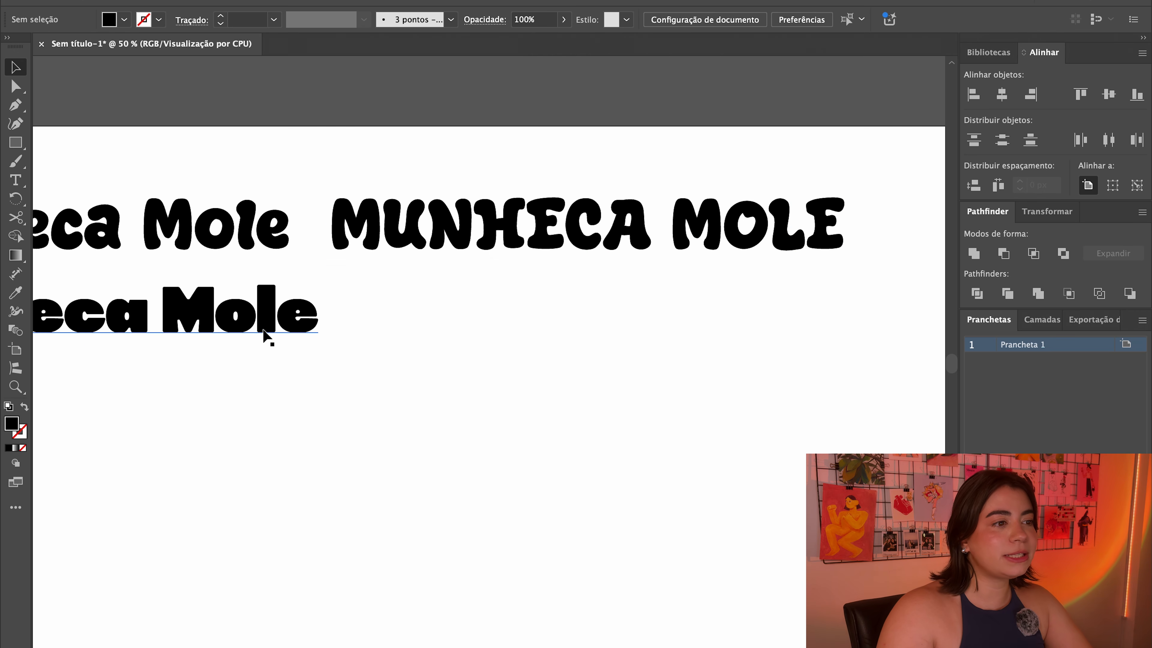
# Step: Duplicate the Chunko Bold Demo "Munheca Mole" sample beside the original and set the copy in all caps
pyautogui.click(245, 317)
pyautogui.moveTo(245, 317); pyautogui.dragTo(748, 323)
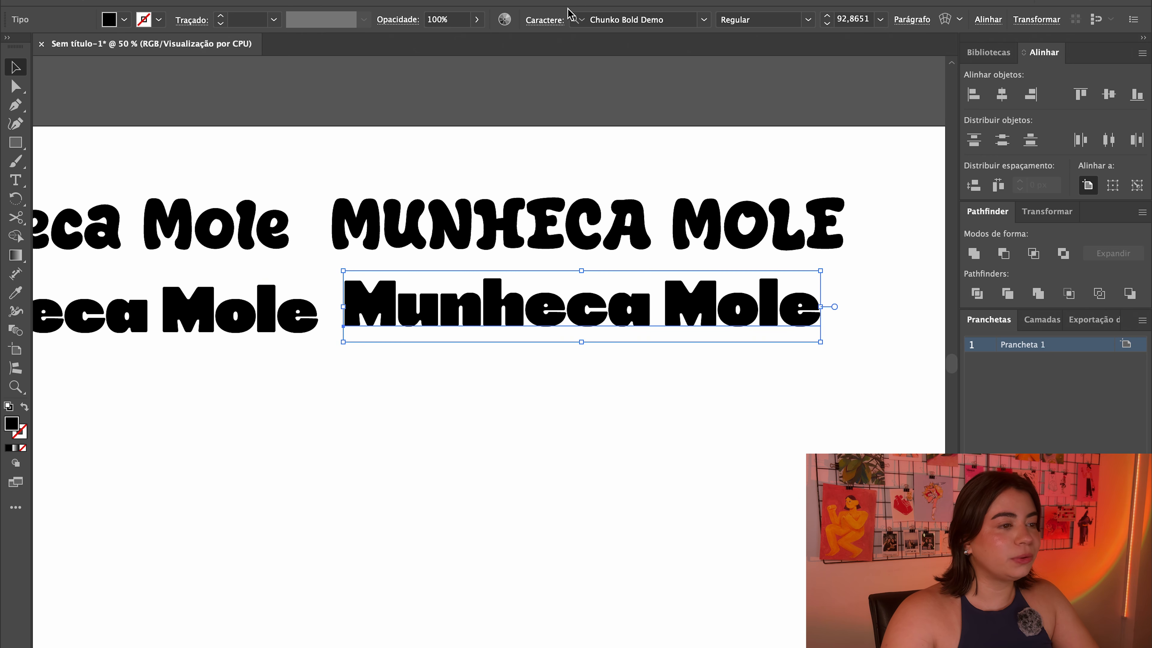
pyautogui.click(556, 21)
pyautogui.click(390, 182)
pyautogui.click(330, 141)
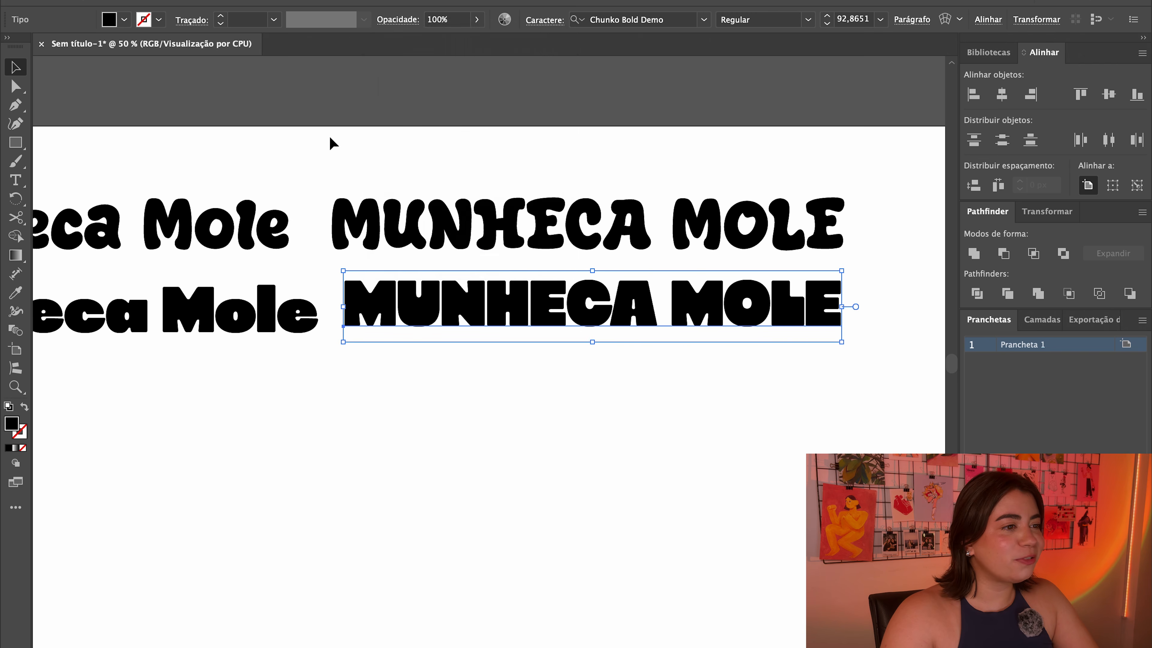
# Step: Delete the two DELVA Regular samples and move the rows beneath them up to close the gap
pyautogui.hotkey('ctrl', '-')
pyautogui.scroll(2, 794, 533)
pyautogui.moveTo(835, 332); pyautogui.dragTo(272, 356)
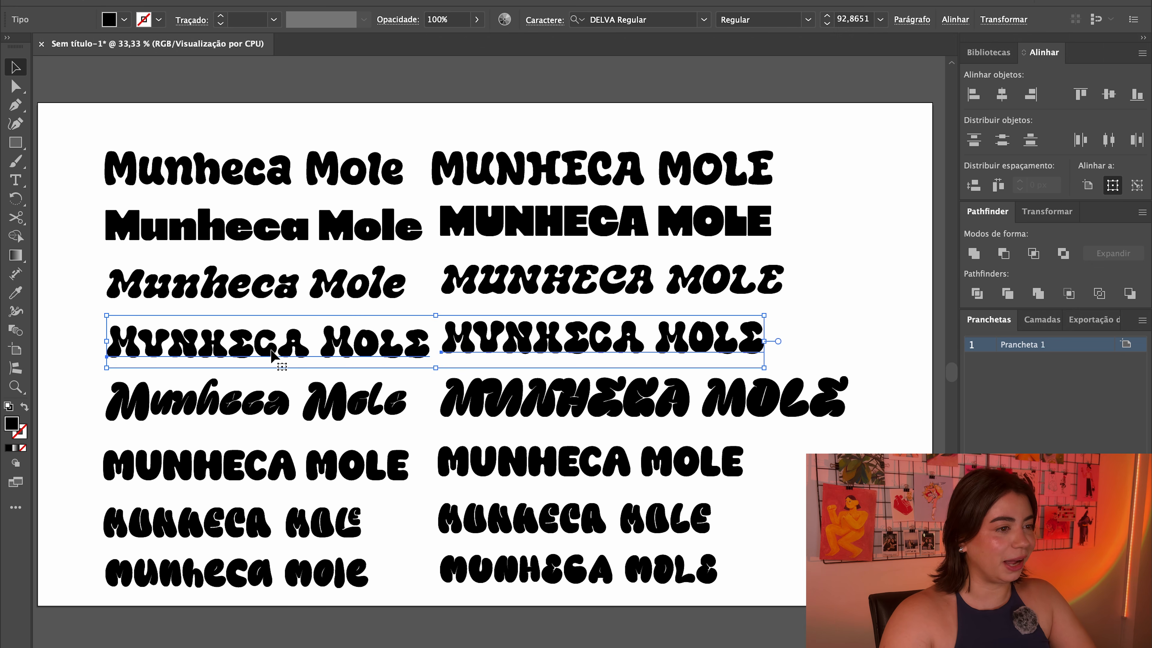
pyautogui.press('Delete')
pyautogui.moveTo(92, 352); pyautogui.dragTo(611, 533)
pyautogui.click(731, 576)
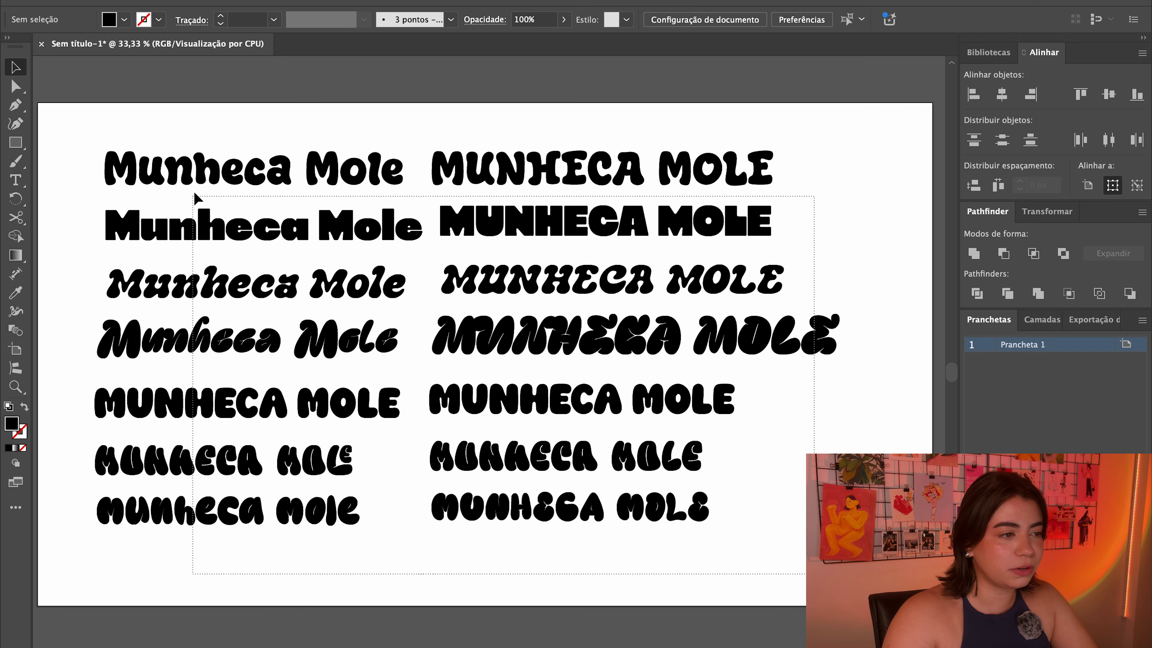
pyautogui.press('super+a')
pyautogui.moveTo(199, 232); pyautogui.dragTo(183, 213)
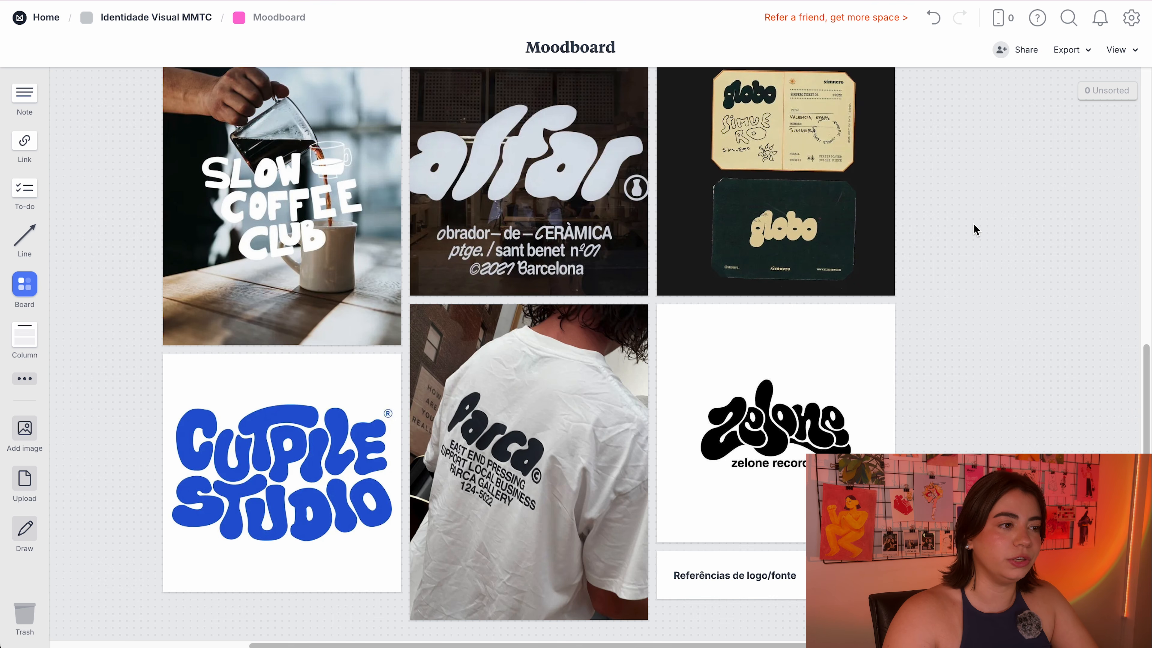
# Step: Switch to the Milanote Moodboard and review the lettering, T-shirt application and graphic element references
pyautogui.scroll(11, 976, 230)
pyautogui.hscroll(-5, 596, 421)
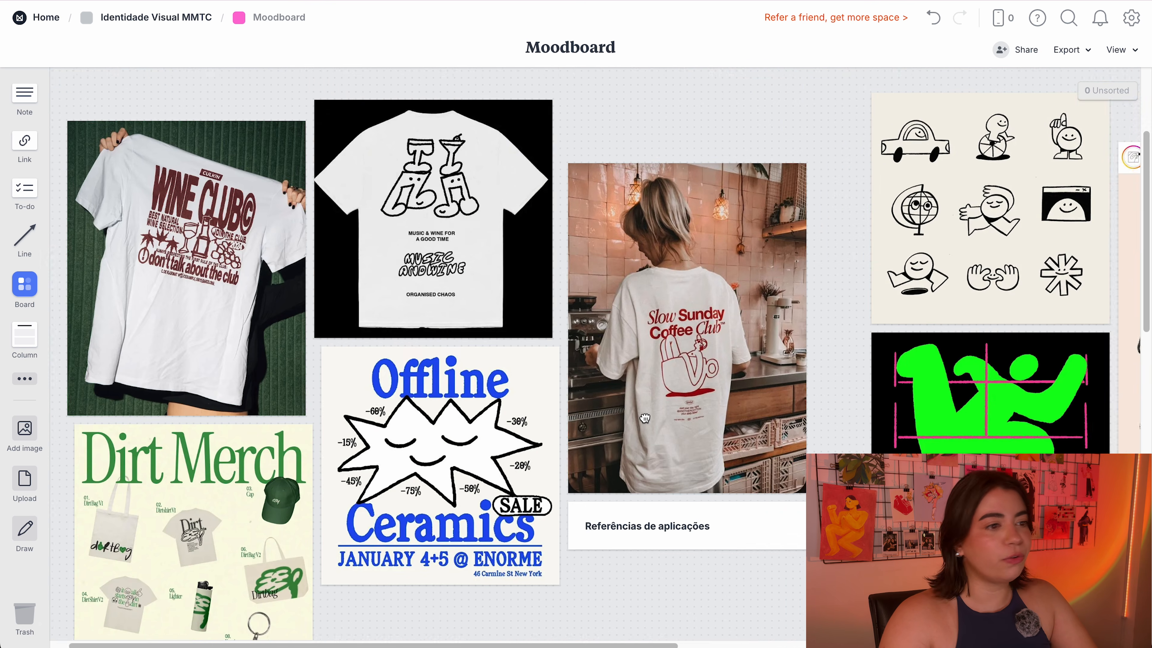
pyautogui.hscroll(-3, 596, 421)
pyautogui.hscroll(8, 802, 523)
pyautogui.scroll(-5, 802, 523)
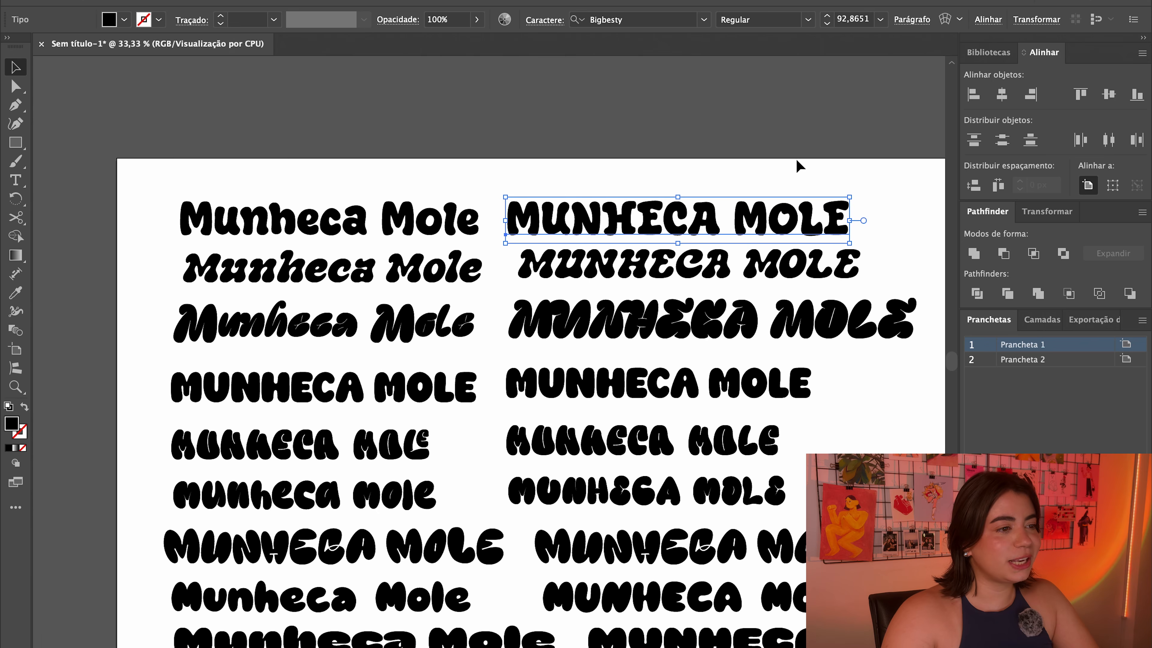
# Step: Switch to Illustrator, paste the all-caps Bigbesty text onto Prancheta 2 and tighten the letter spacing of MUNHECA
pyautogui.hscroll(15, 783, 169)
pyautogui.press('super+v')
pyautogui.moveTo(434, 370); pyautogui.dragTo(420, 289)
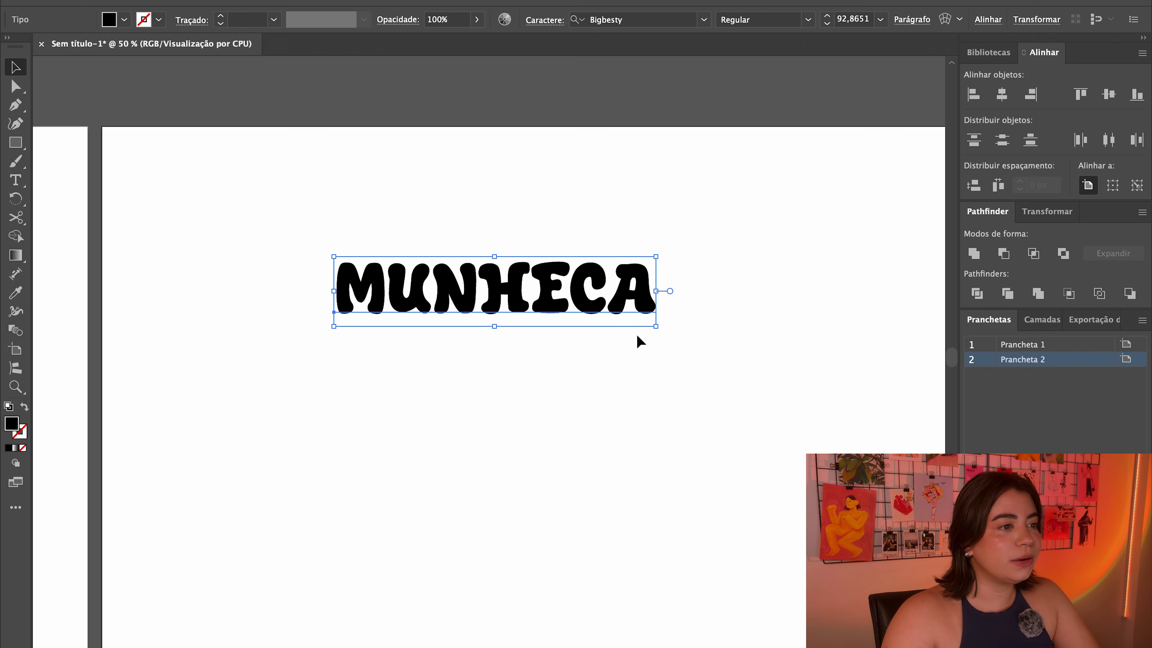
pyautogui.hotkey('alt', 'Left')
pyautogui.hotkey('alt', 'Left')
pyautogui.hotkey('alt', 'Left')
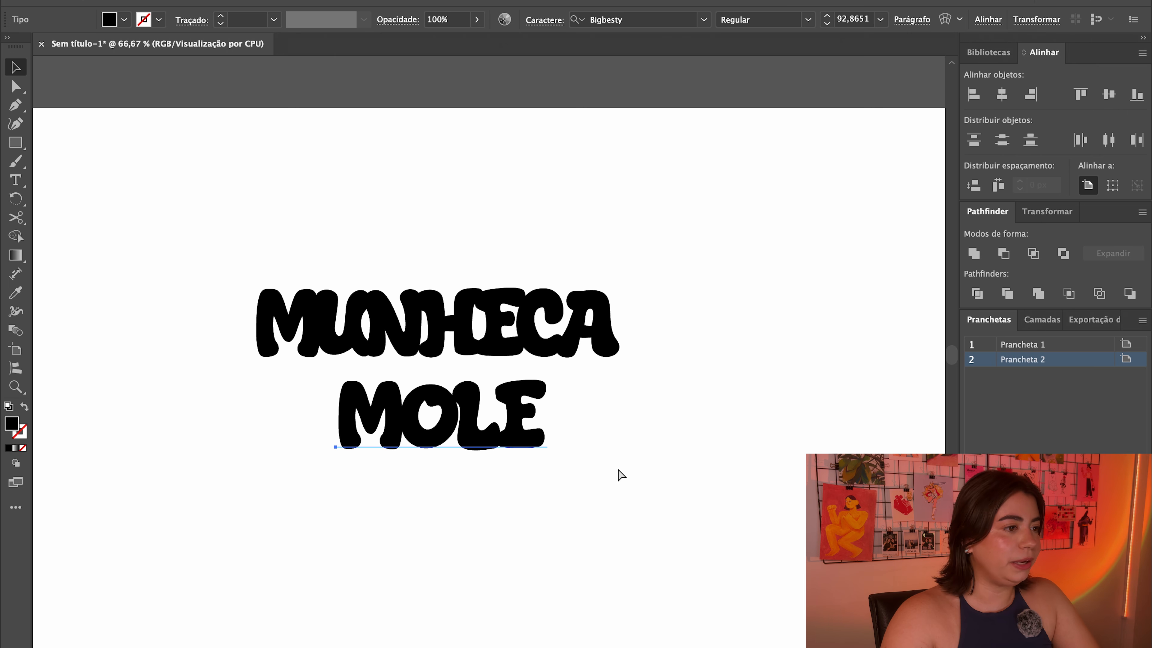
# Step: Move MUNHECA up, place a duplicate between it and MOLE, and reduce the duplicate to the letter M
pyautogui.click(531, 409)
pyautogui.moveTo(456, 299); pyautogui.dragTo(477, 146)
pyautogui.moveTo(477, 145); pyautogui.dragTo(481, 301)
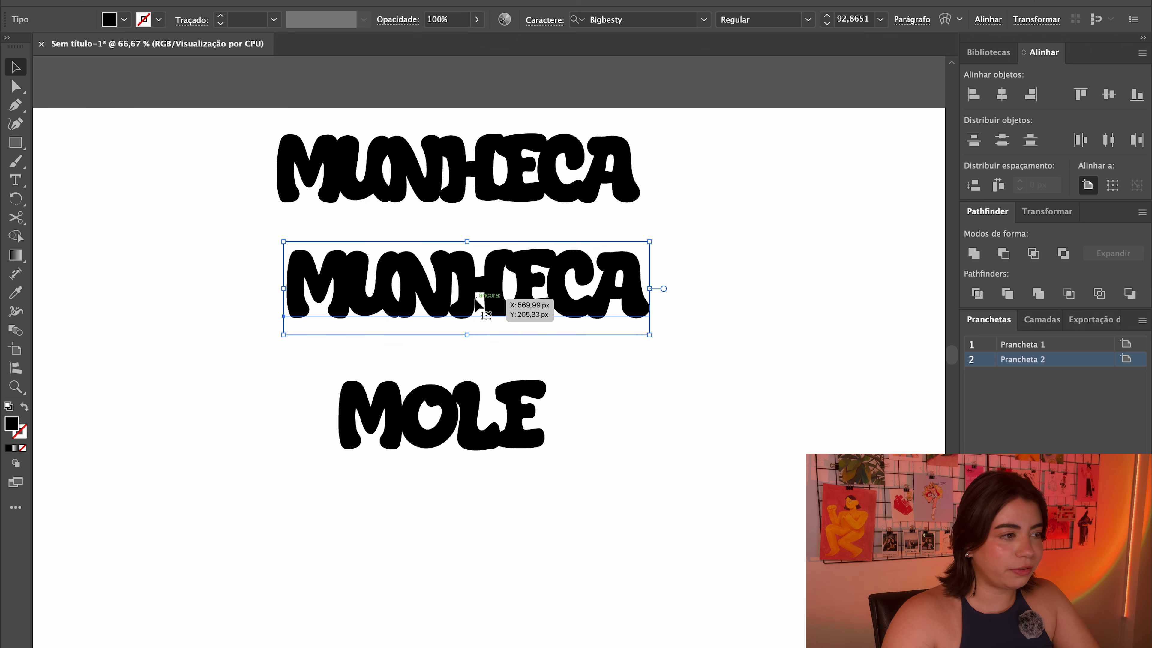
pyautogui.doubleClick(471, 313)
pyautogui.moveTo(354, 286); pyautogui.dragTo(658, 303)
pyautogui.press('BackSpace')
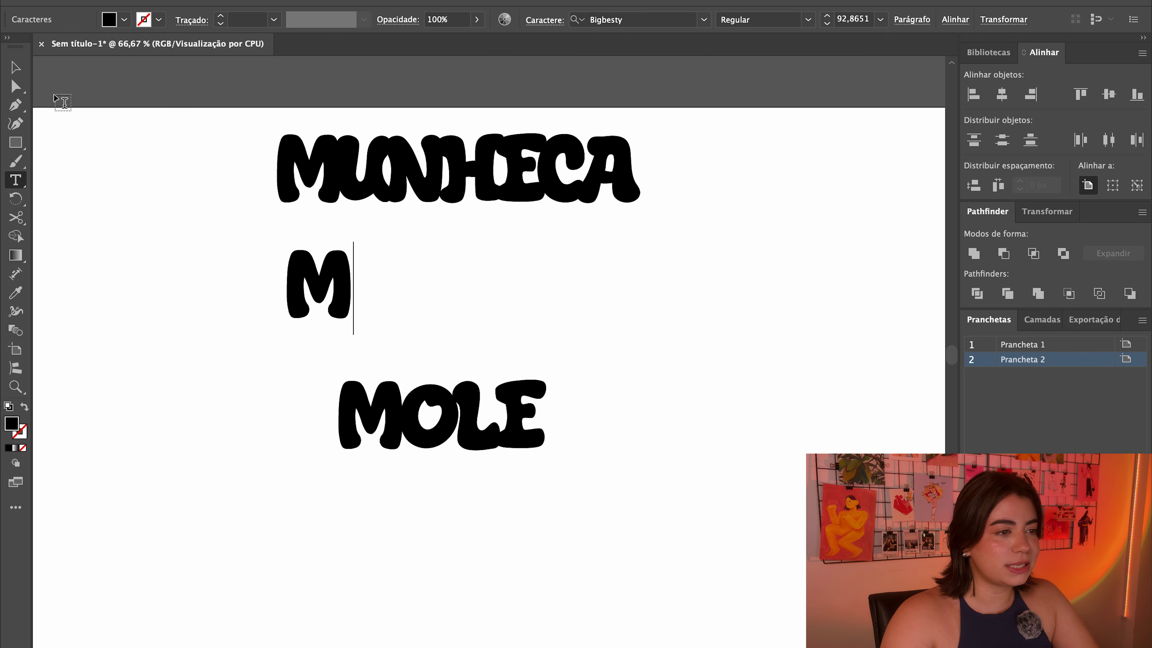
# Step: Duplicate the M to overlap its right side, change the copy to U and give it a white stroke
pyautogui.click(21, 72)
pyautogui.moveTo(318, 284); pyautogui.dragTo(395, 307)
pyautogui.doubleClick(411, 290)
pyautogui.write('u')
pyautogui.press('Escape')
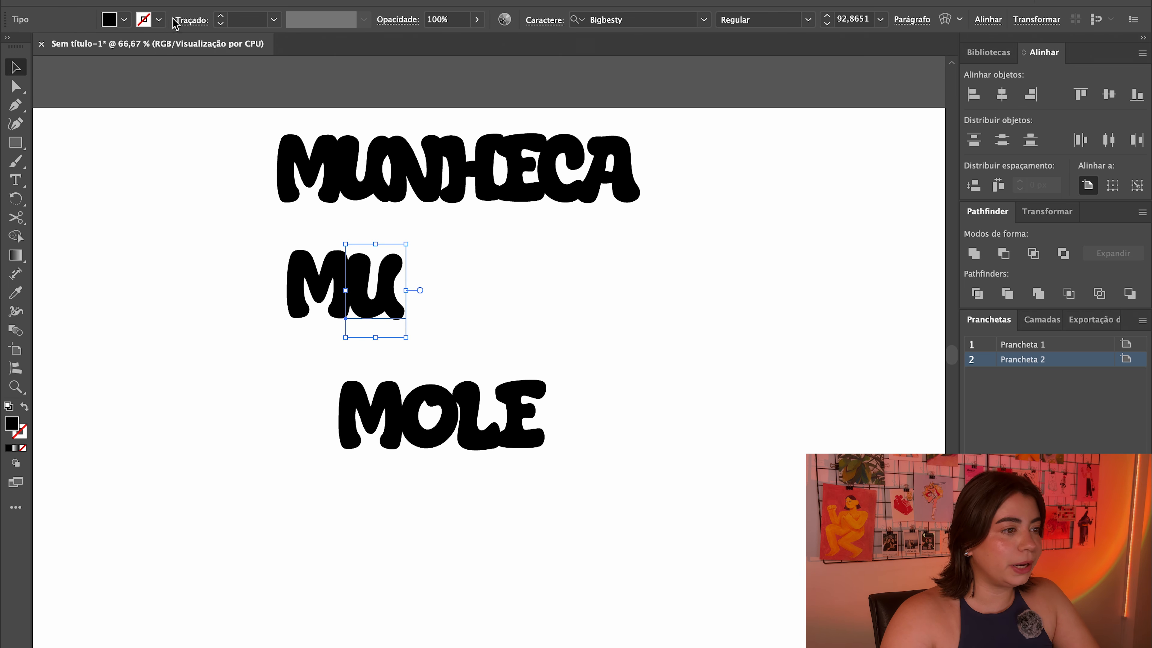
pyautogui.click(159, 20)
pyautogui.click(32, 78)
pyautogui.click(499, 314)
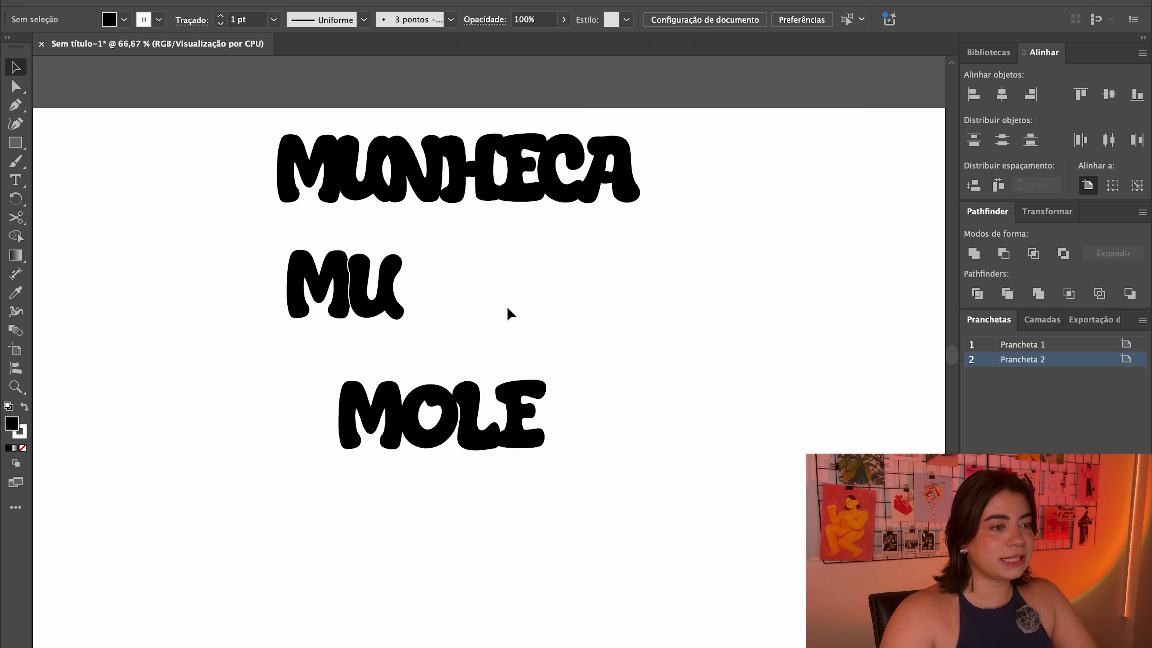
# Step: Duplicate the white-stroked letter to continue the word, change the copy to H and place it against the N
pyautogui.press('super+plus')
pyautogui.moveTo(495, 315); pyautogui.dragTo(537, 416)
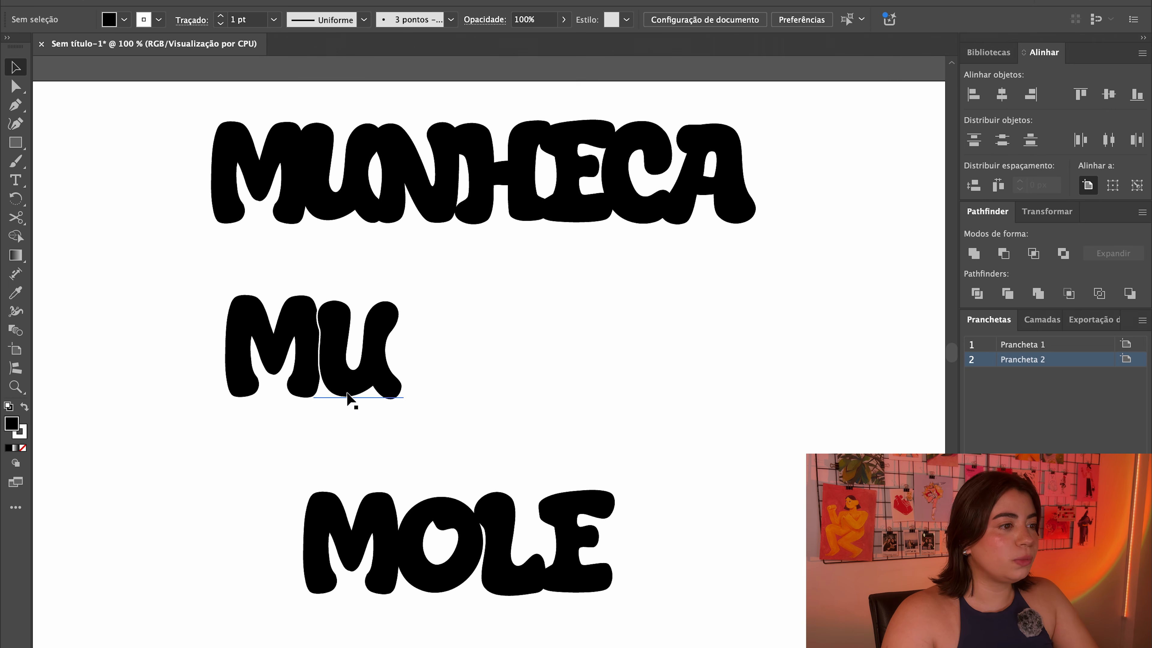
pyautogui.doubleClick(559, 385)
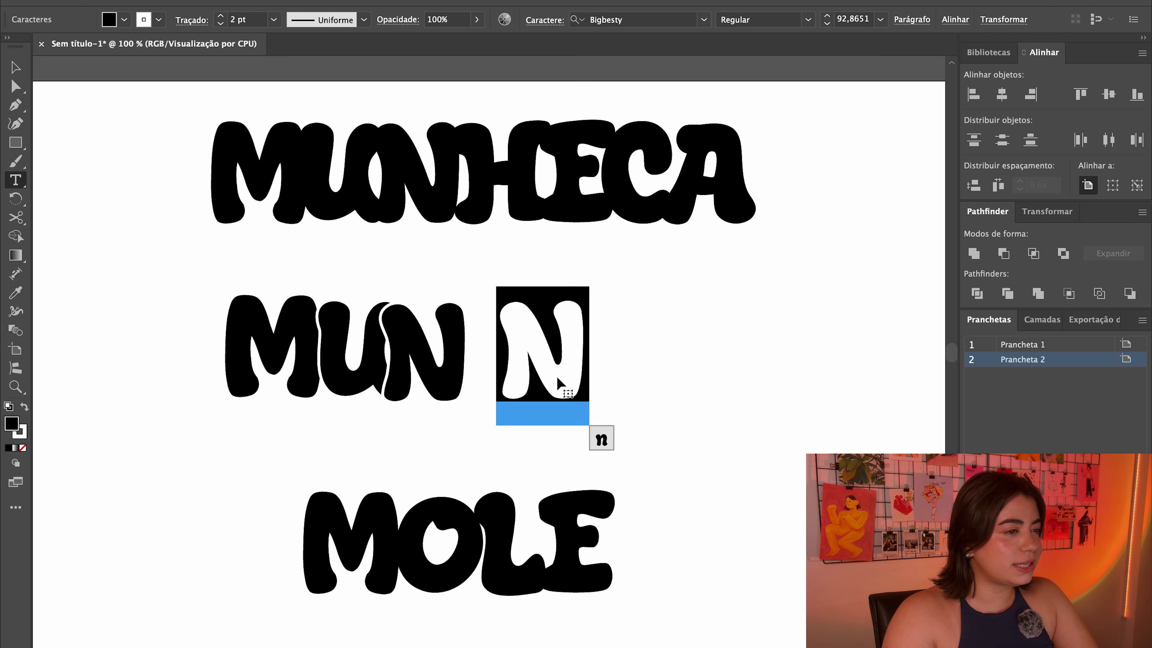
pyautogui.write('H')
pyautogui.click(16, 67)
pyautogui.moveTo(604, 389); pyautogui.dragTo(527, 383)
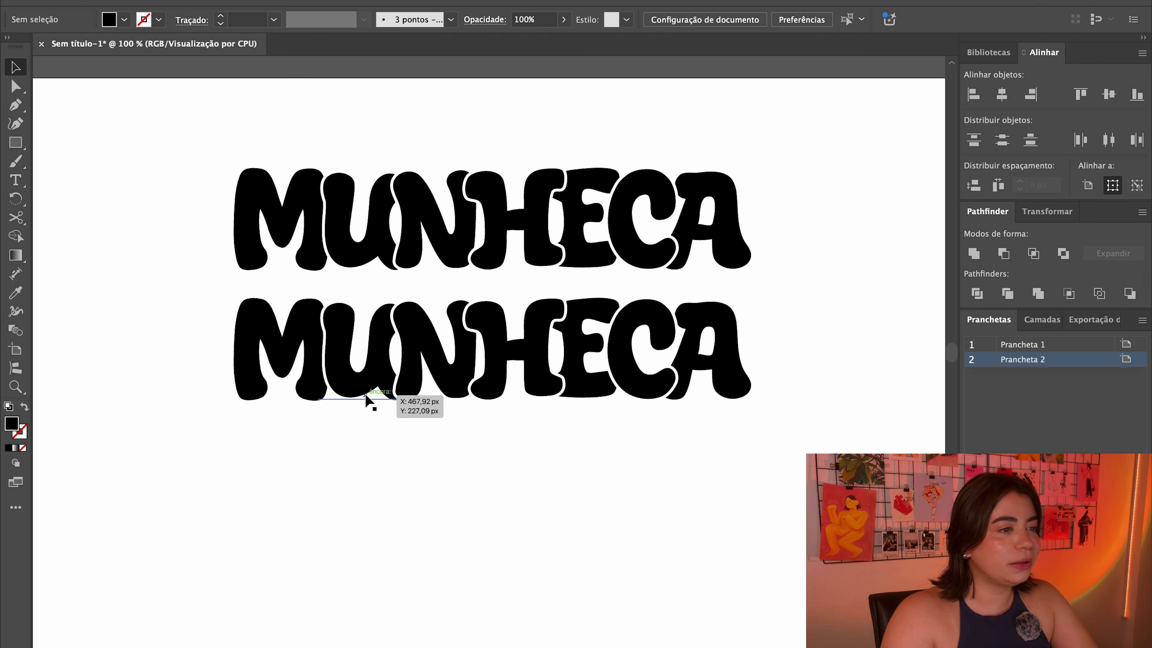
# Step: Copy the U from the lower MUNHECA to the empty space beneath it and convert the copy to outlines
pyautogui.moveTo(370, 394); pyautogui.dragTo(385, 526)
pyautogui.press('super+equal')
pyautogui.rightClick(427, 438)
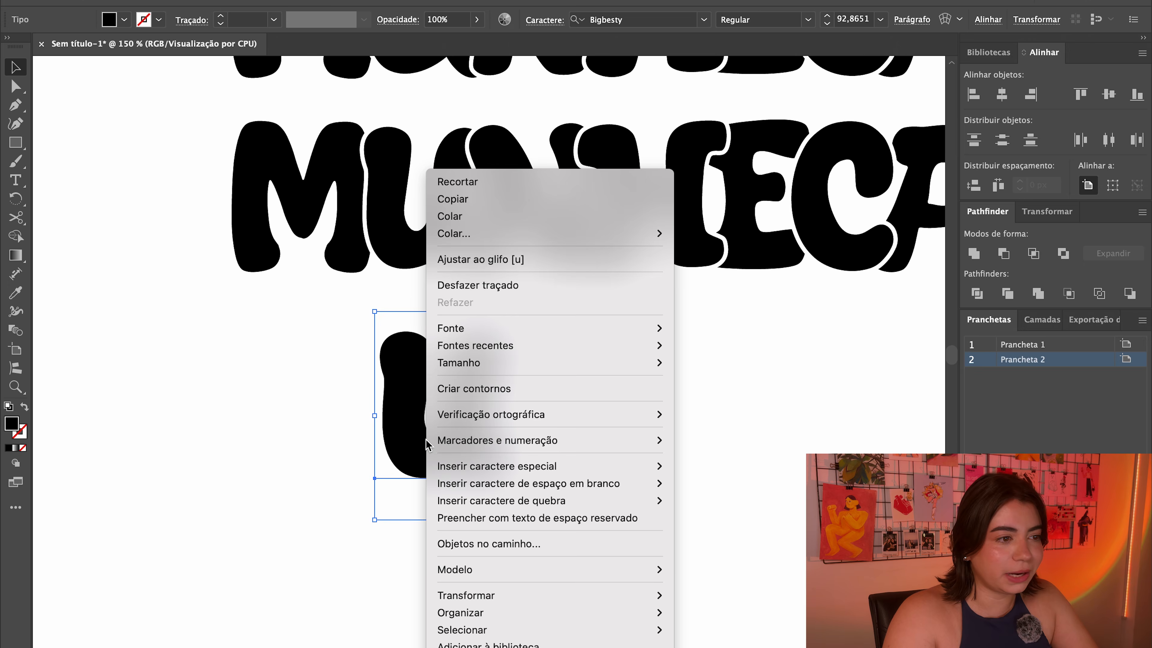
pyautogui.click(504, 393)
pyautogui.click(617, 476)
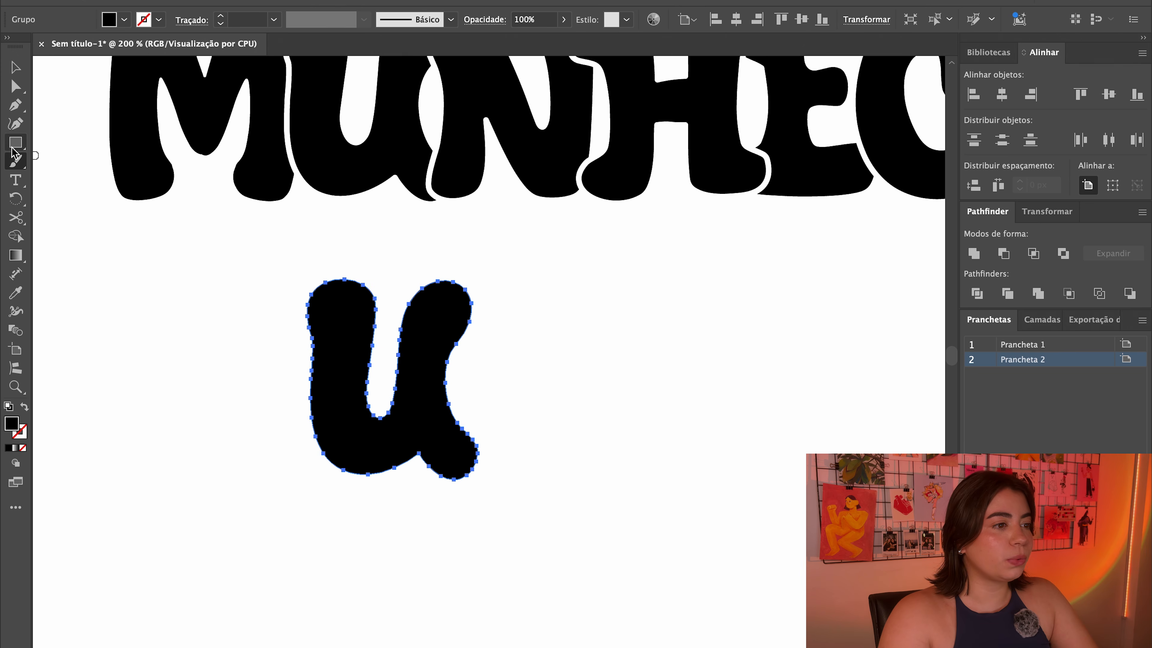
# Step: Redraw the U's lower-right edge with the Pencil tool to remove its tail, and adjust the anchor points to round the corner
pyautogui.moveTo(16, 166)
pyautogui.mouseDown()
pyautogui.moveTo(51, 161)
pyautogui.moveTo(103, 202)
pyautogui.mouseUp()
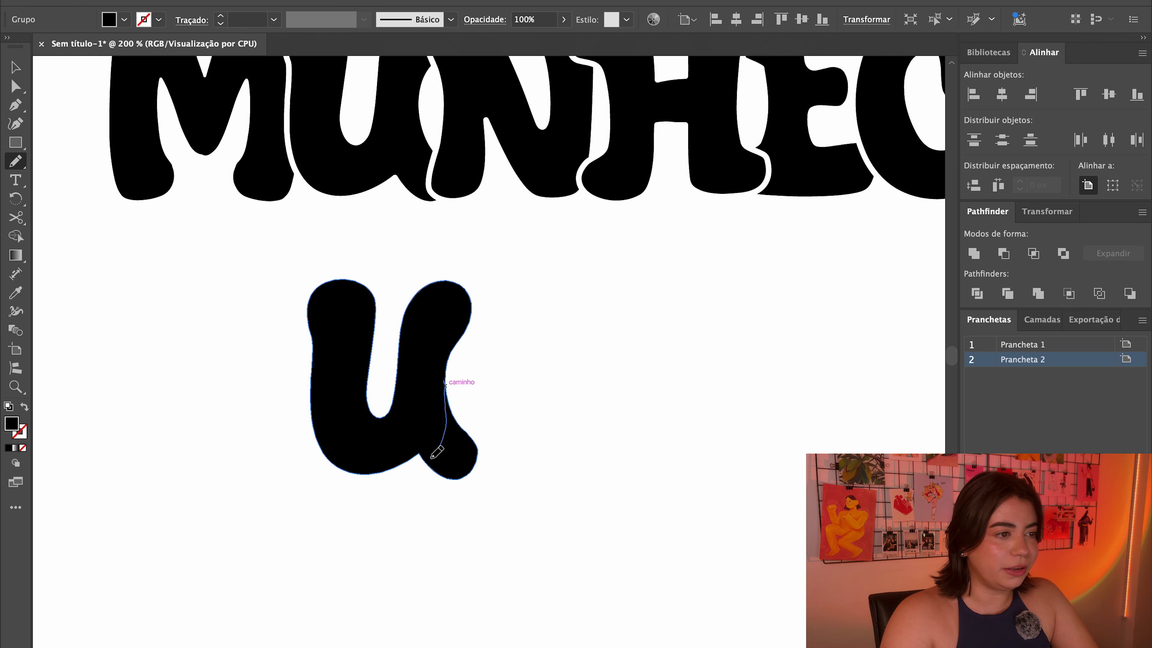
pyautogui.moveTo(428, 459); pyautogui.dragTo(434, 452)
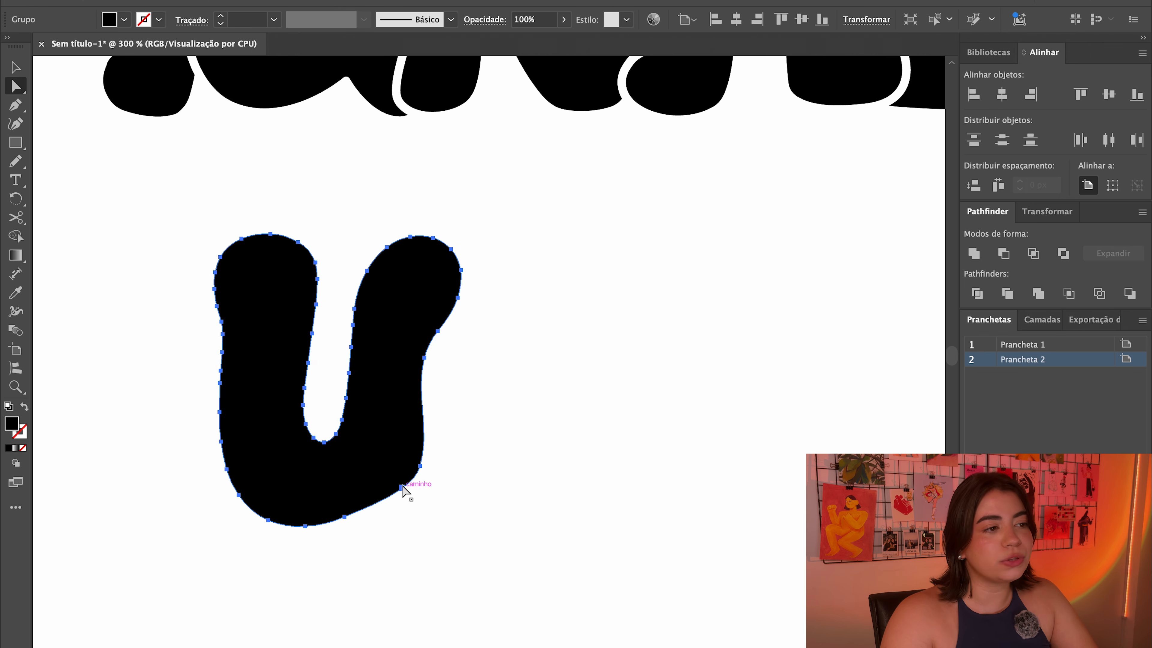
pyautogui.click(402, 488)
pyautogui.moveTo(402, 488); pyautogui.dragTo(344, 529)
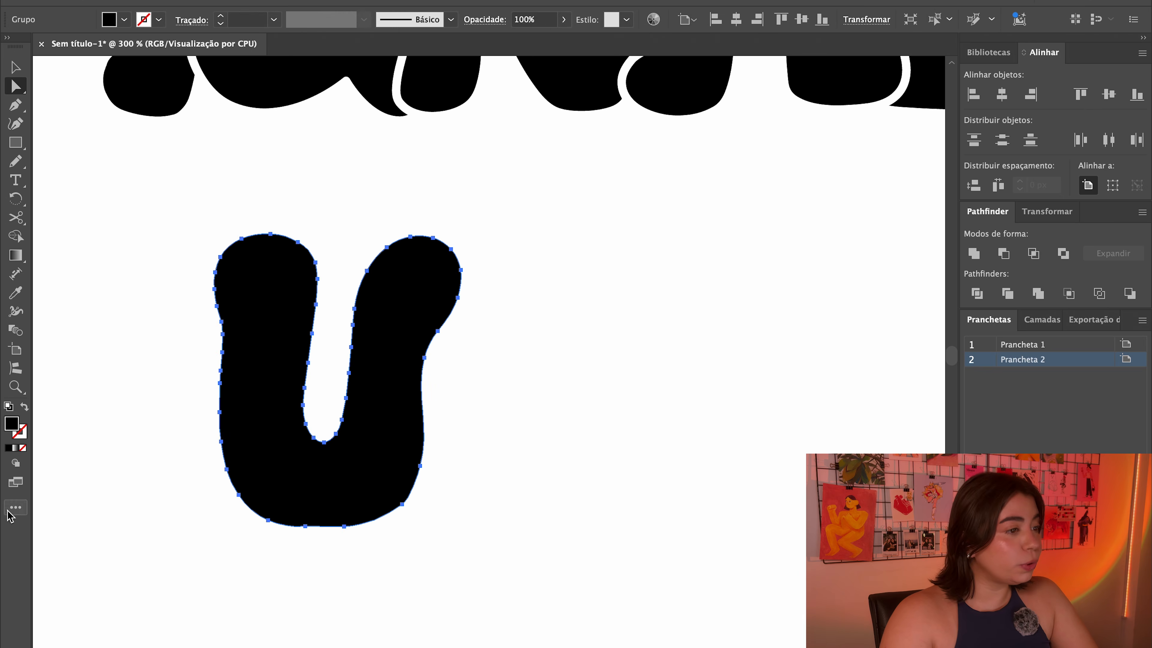
# Step: Even out the outlined U's redrawn lower-right curve with the Smooth tool
pyautogui.click(16, 506)
pyautogui.click(49, 320)
pyautogui.moveTo(358, 525); pyautogui.dragTo(406, 488)
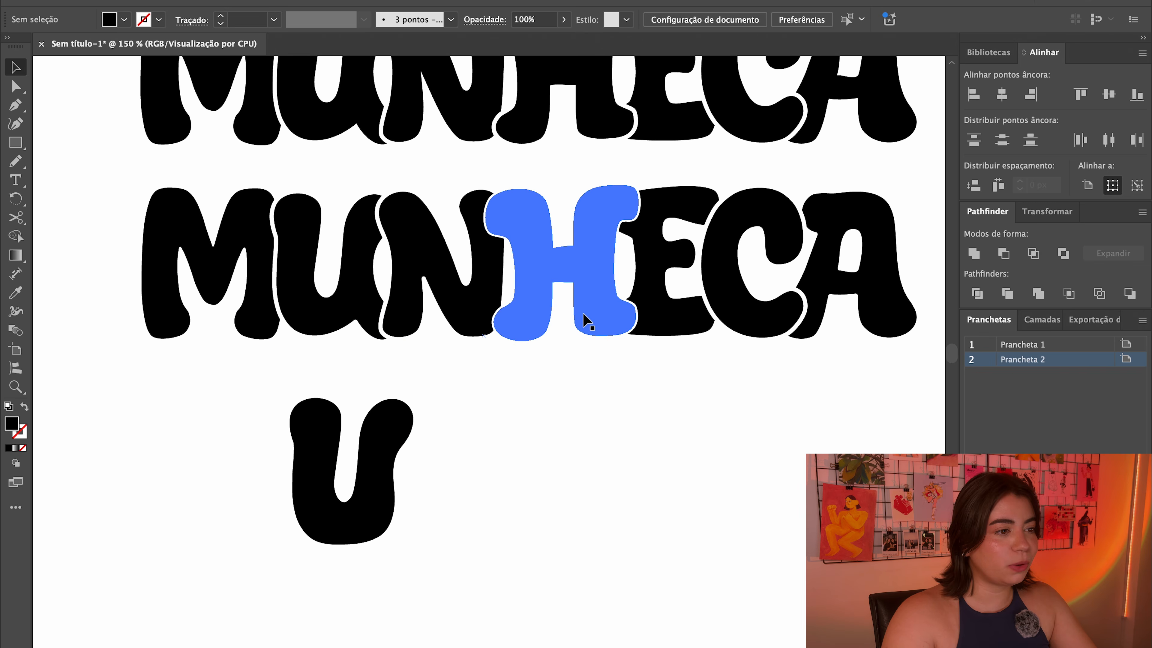
# Step: Copy the H from the lower MUNHECA to the empty space beside the U and convert the copy to outlines
pyautogui.moveTo(586, 321); pyautogui.dragTo(565, 511)
pyautogui.rightClick(513, 504)
pyautogui.click(589, 394)
pyautogui.press('super+plus')
pyautogui.click(692, 457)
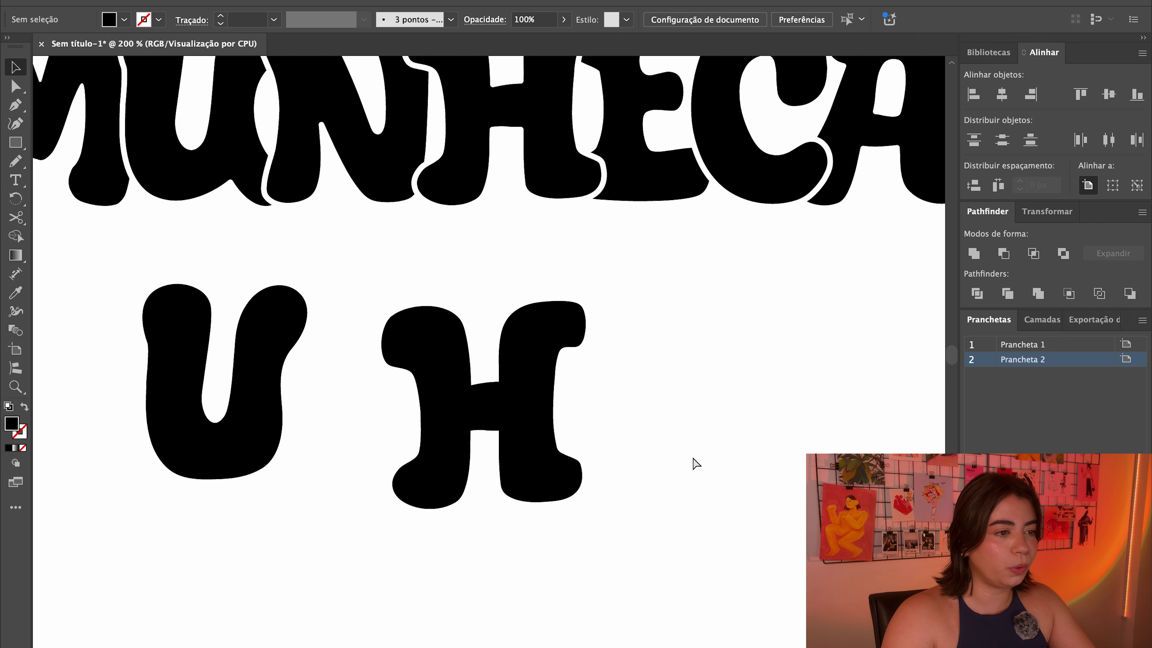
# Step: Redraw the outlined H's upper-left edge with the Pencil tool to remove its hook, and soften the left stem with the Smooth tool
pyautogui.click(413, 335)
pyautogui.press('n')
pyautogui.moveTo(422, 308); pyautogui.dragTo(427, 306)
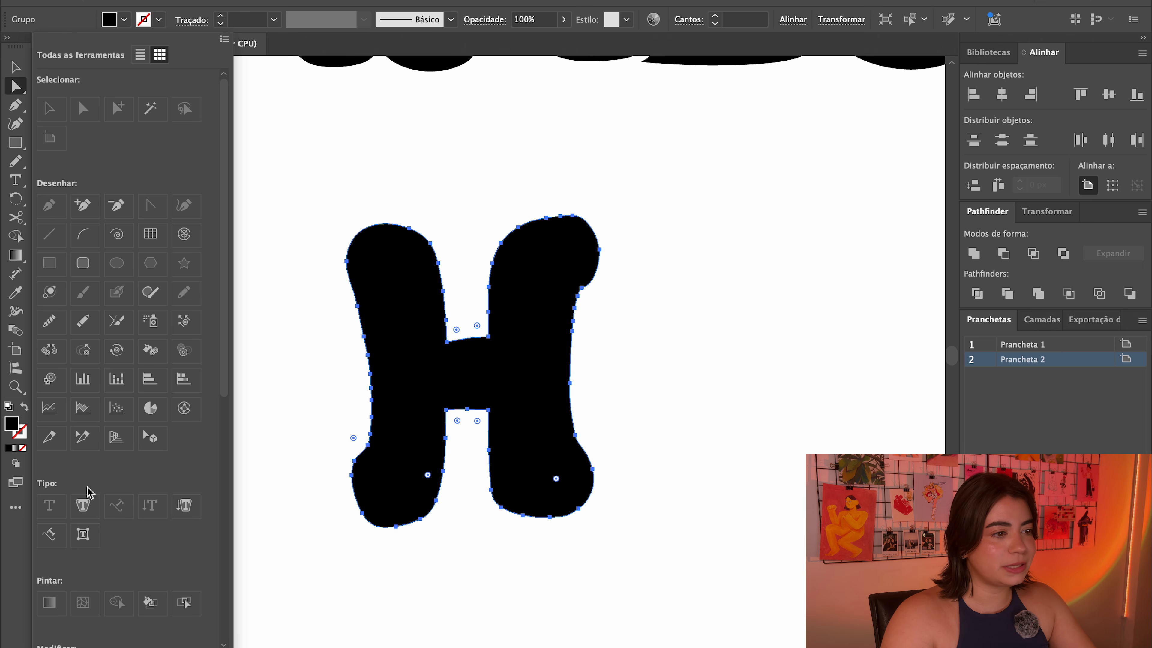
pyautogui.click(49, 321)
pyautogui.moveTo(356, 300); pyautogui.dragTo(355, 468)
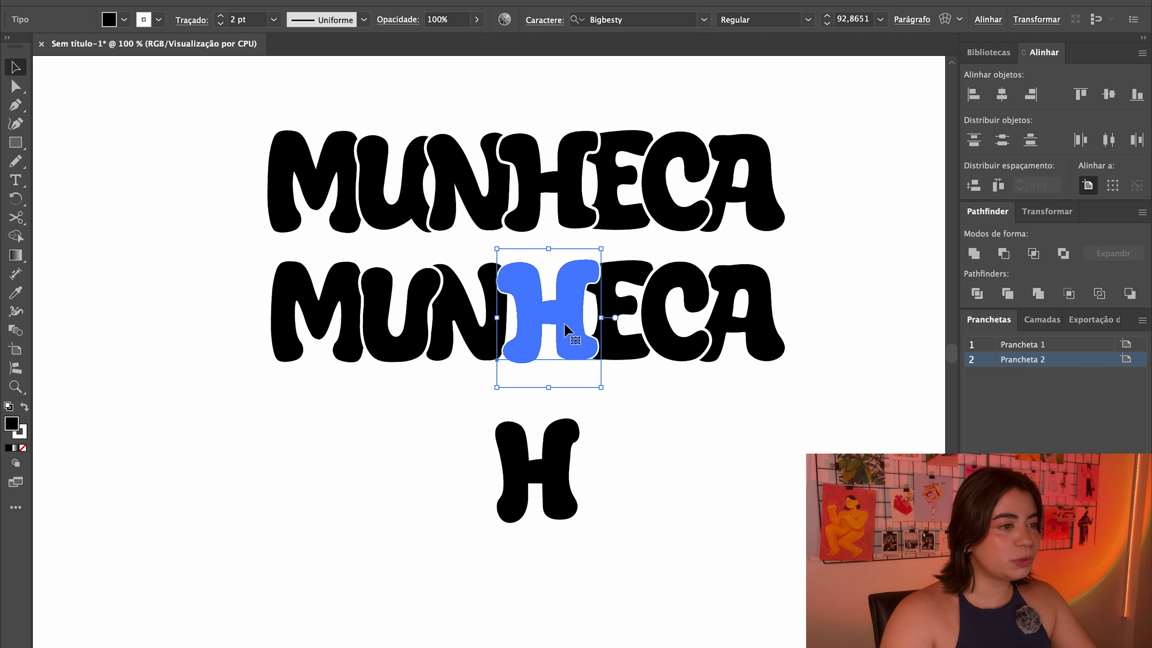
# Step: Move the original H out of the lower MUNHECA and put the redrawn H in its place
pyautogui.moveTo(565, 329); pyautogui.dragTo(694, 465)
pyautogui.moveTo(562, 497); pyautogui.dragTo(570, 341)
pyautogui.click(602, 451)
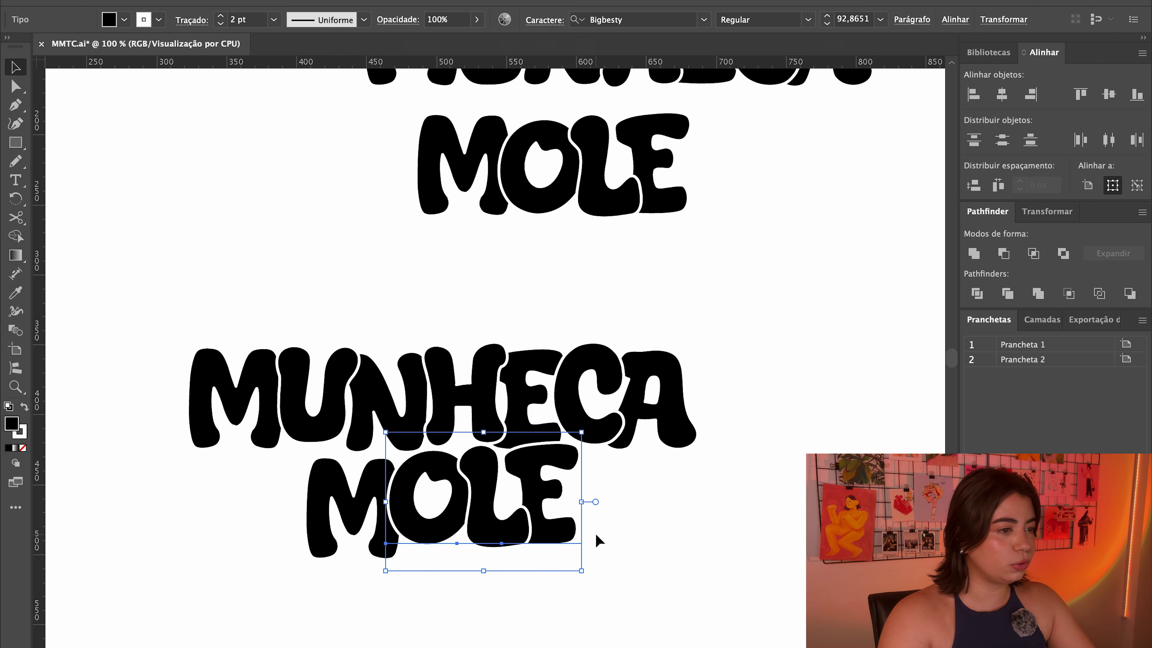
# Step: Adjust the placement of the overlapping MOLE letters beneath MUNHECA
pyautogui.click(595, 533)
pyautogui.moveTo(514, 565); pyautogui.dragTo(514, 574)
pyautogui.click(599, 522)
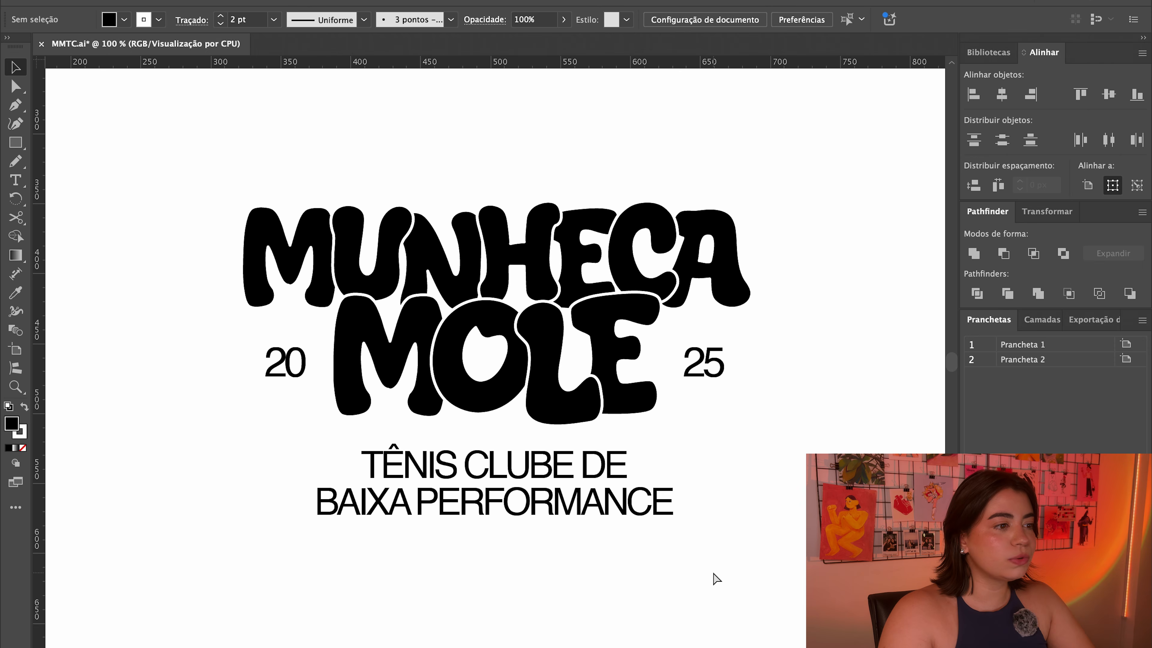
# Step: Paste the Defkins MUNHECA MOLE sample into the empty working area for a second logo study
pyautogui.scroll(2, 776, 627)
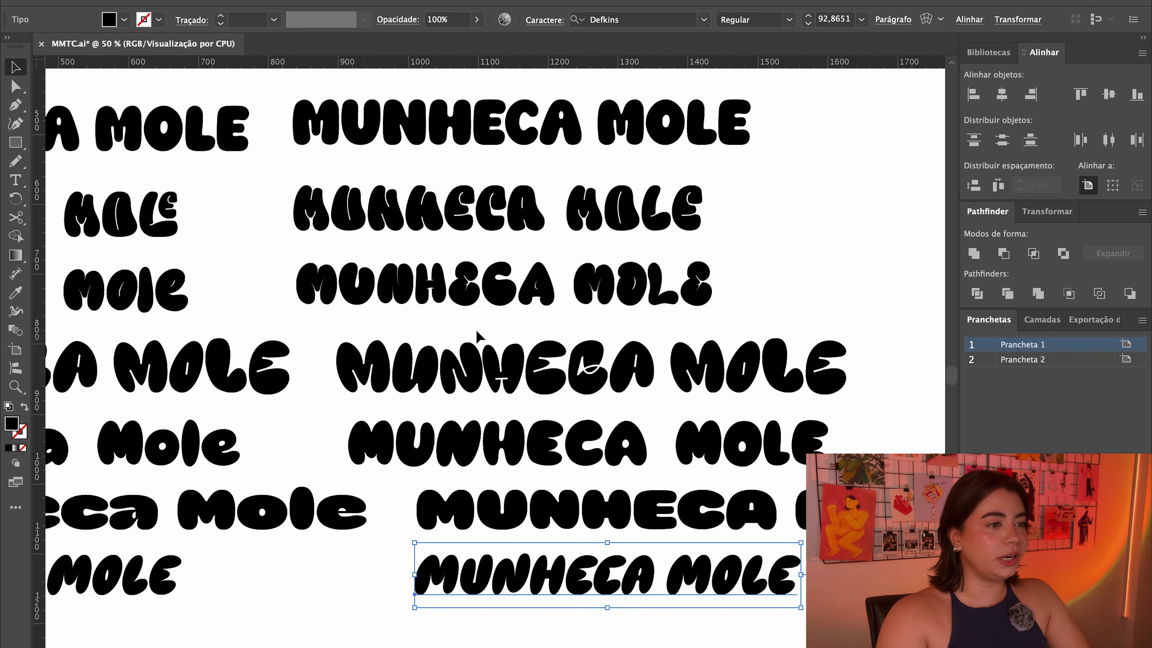
pyautogui.moveTo(806, 298); pyautogui.dragTo(189, 358)
pyautogui.moveTo(670, 310); pyautogui.dragTo(344, 376)
pyautogui.moveTo(481, 378); pyautogui.dragTo(311, 432)
pyautogui.press('super+v')
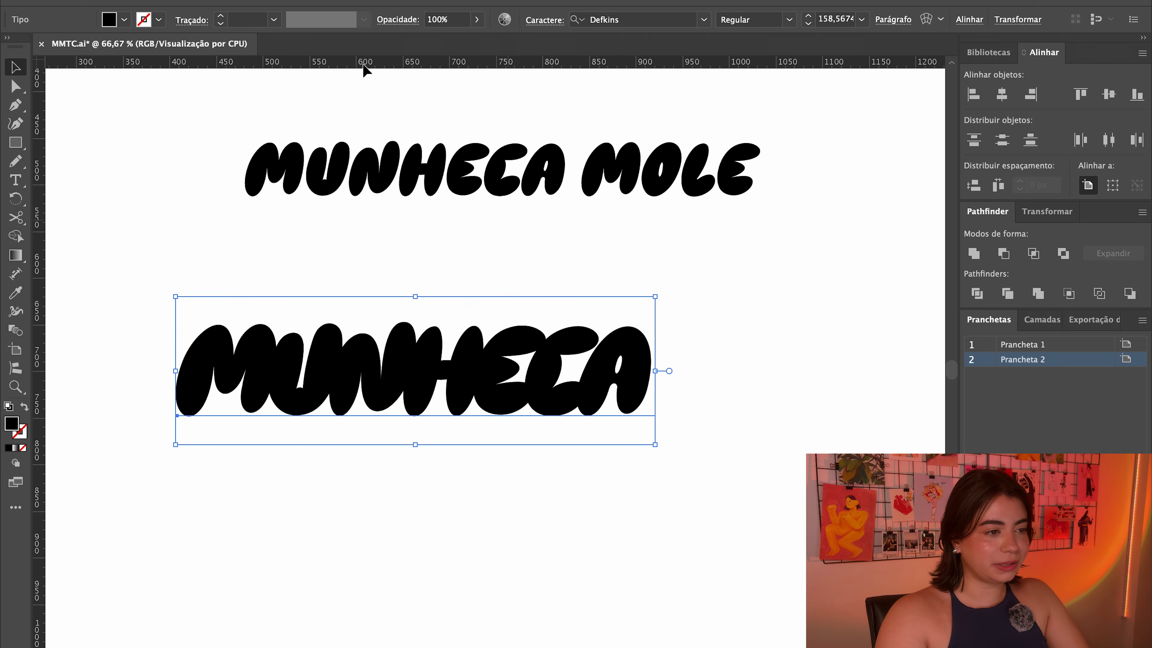
# Step: Give the large Defkins MUNHECA a white 1 pt stroke and tighten its letter spacing
pyautogui.click(159, 21)
pyautogui.click(34, 84)
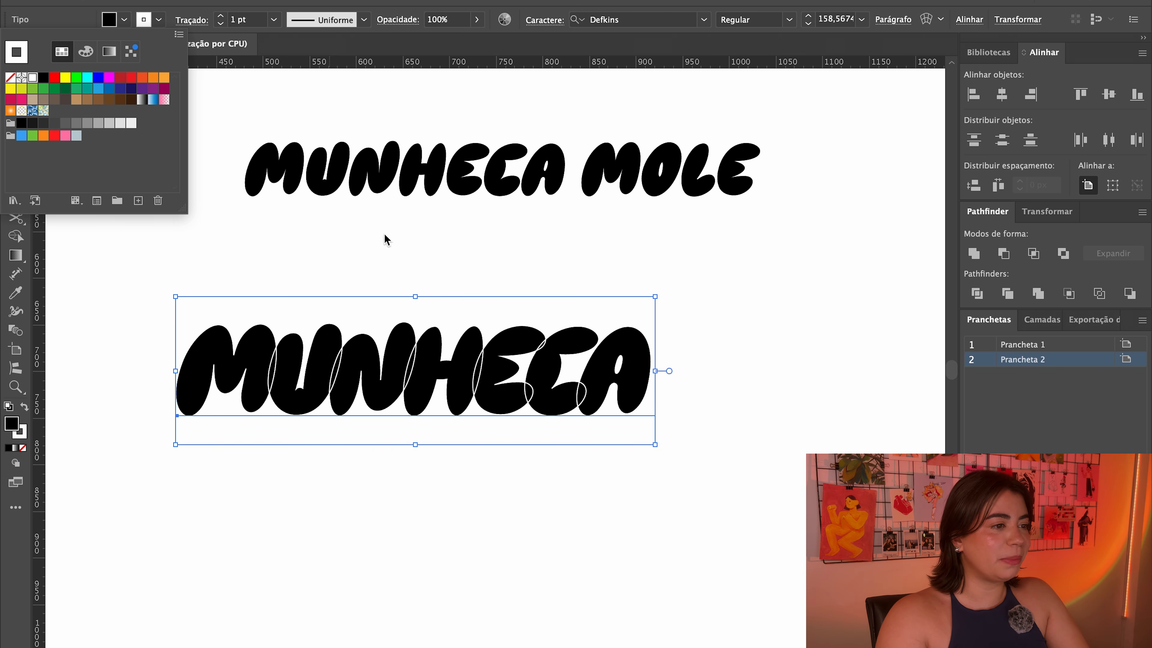
pyautogui.click(435, 234)
pyautogui.click(633, 386)
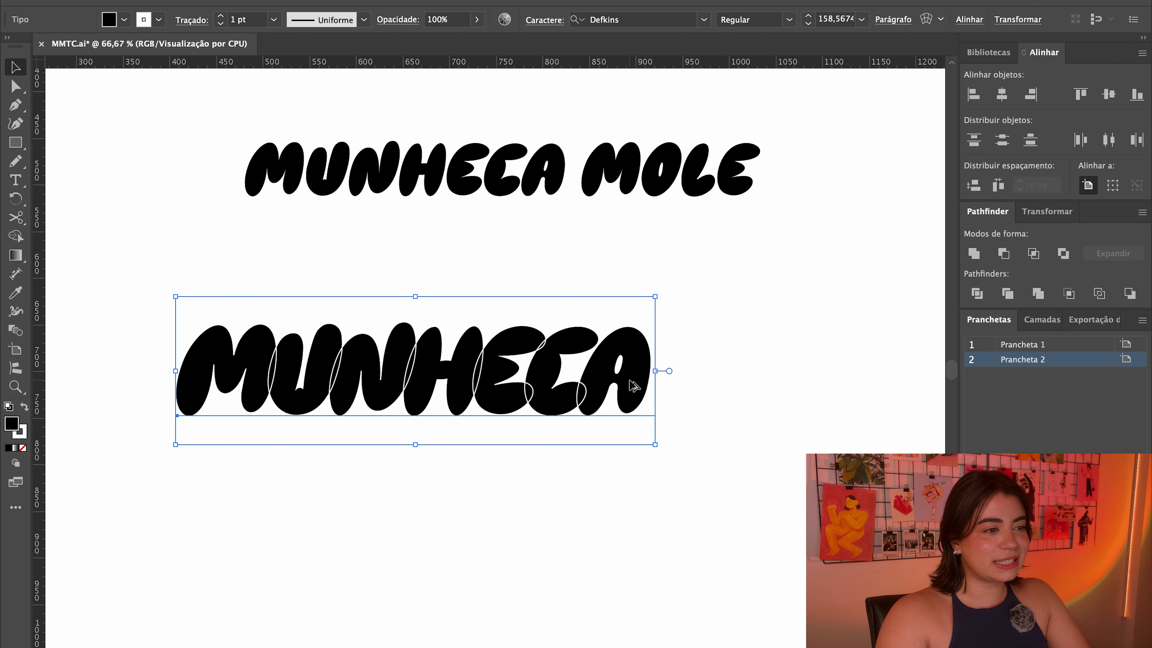
pyautogui.hotkey('alt', 'Left')
pyautogui.hotkey('alt', 'Left')
pyautogui.hotkey('alt', 'Left')
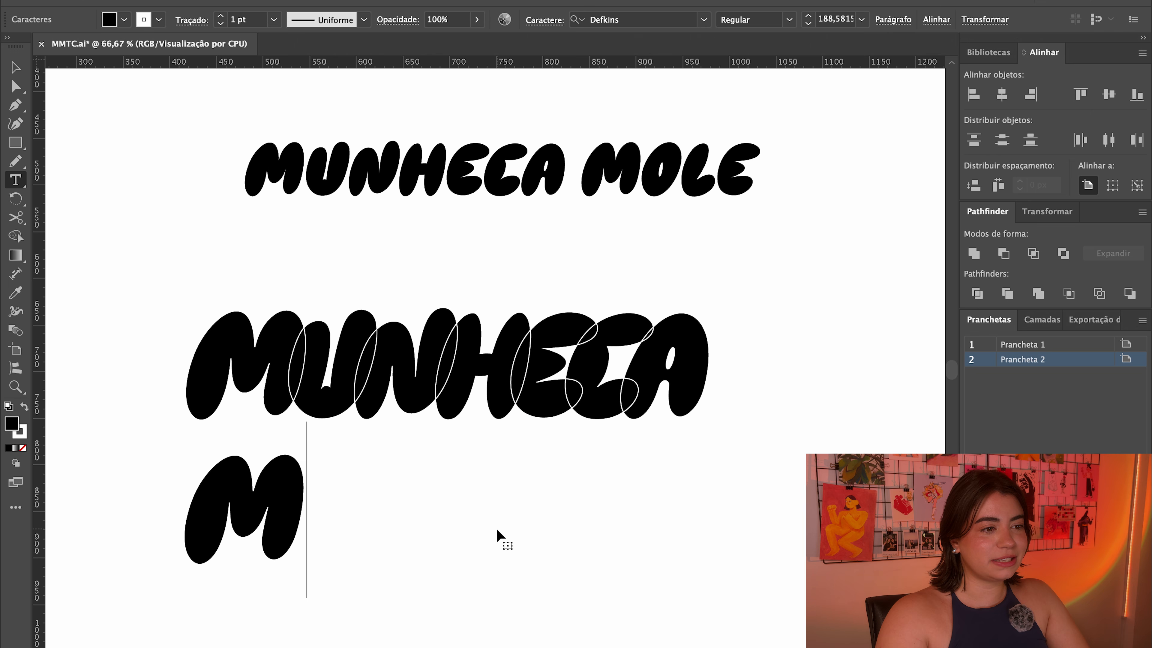
# Step: Complete the second Defkins word as MOLE and place it roughly centered beneath MUNHECA
pyautogui.write('OLE')
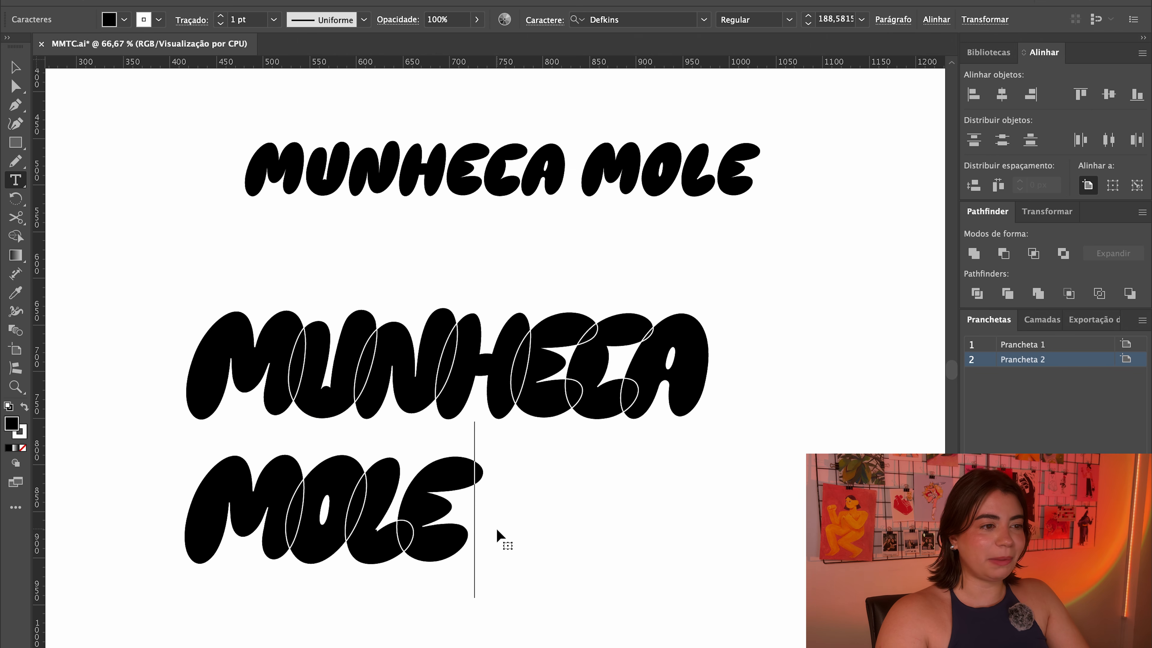
pyautogui.click(15, 68)
pyautogui.moveTo(424, 532); pyautogui.dragTo(520, 498)
pyautogui.click(682, 535)
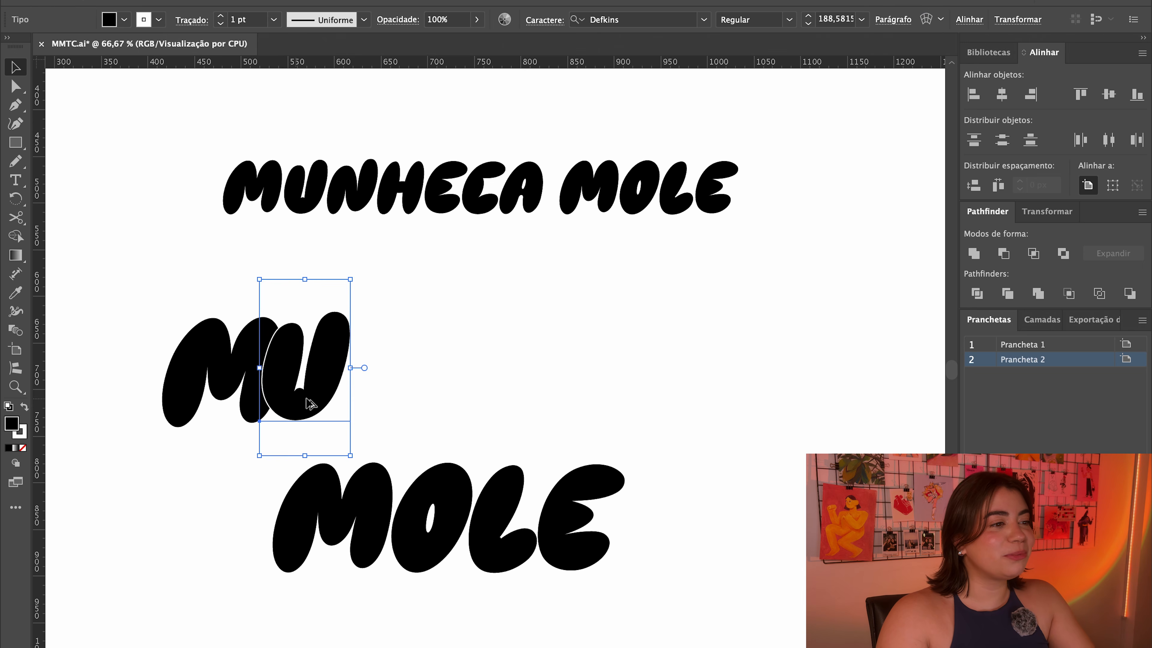
# Step: Duplicate the white-stroked Defkins U to continue the word, changing the copies to N and H
pyautogui.moveTo(305, 404); pyautogui.dragTo(465, 383)
pyautogui.doubleClick(445, 410)
pyautogui.write('N')
pyautogui.keyDown('ctrl'); pyautogui.click(450, 399); pyautogui.keyUp('ctrl')
pyautogui.doubleClick(495, 395)
pyautogui.write('H')
pyautogui.click(16, 68)
pyautogui.click(531, 476)
pyautogui.hotkey('ctrl', '1')
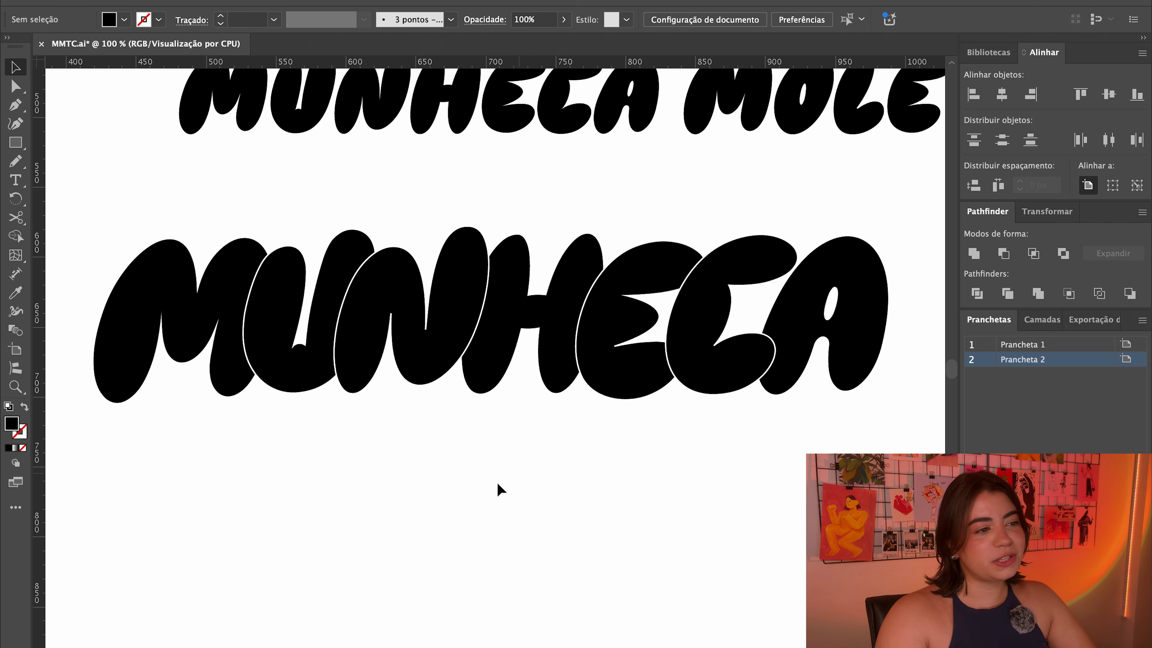
# Step: Lower the U in the Defkins MUNHECA and shift the N to stagger the overlapping letters
pyautogui.scroll(1, 508, 490)
pyautogui.moveTo(267, 356); pyautogui.dragTo(266, 383)
pyautogui.click(442, 337)
pyautogui.moveTo(449, 336); pyautogui.dragTo(455, 348)
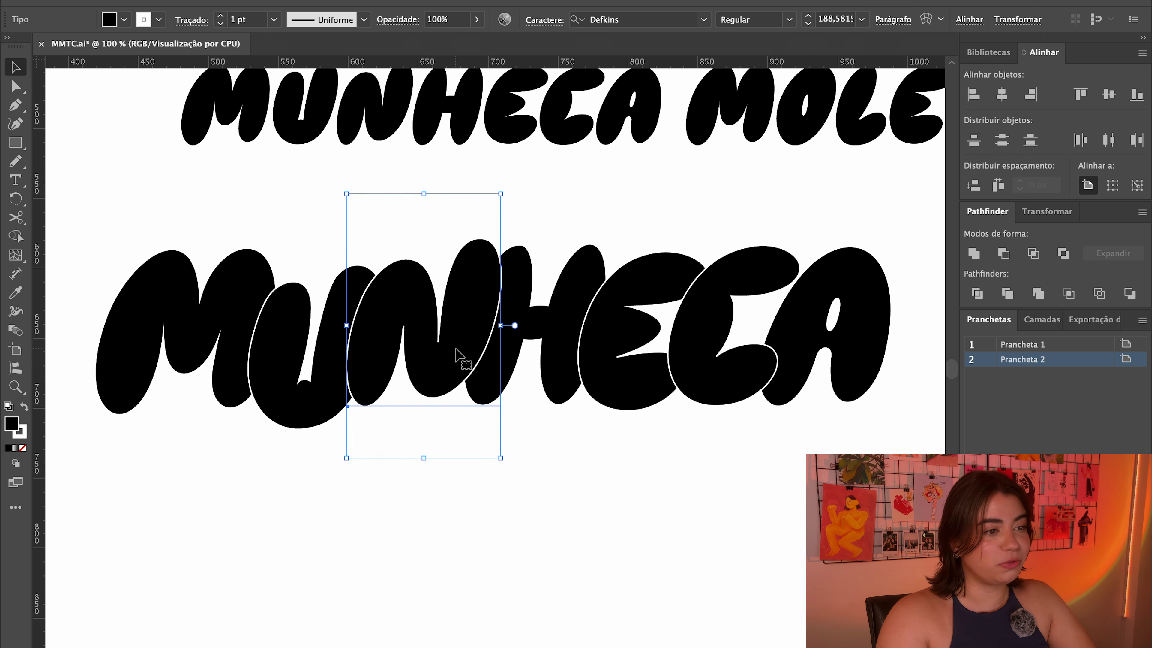
pyautogui.click(199, 349)
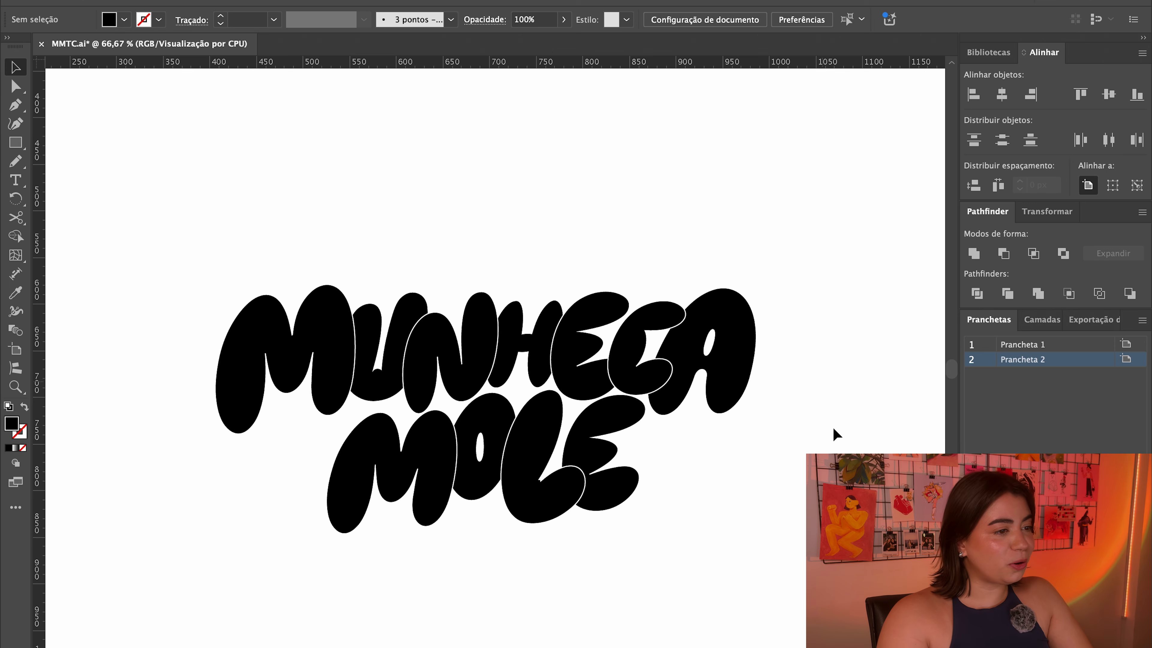
pyautogui.moveTo(790, 492)
pyautogui.mouseDown()
pyautogui.moveTo(792, 440)
pyautogui.moveTo(812, 498)
pyautogui.mouseUp()
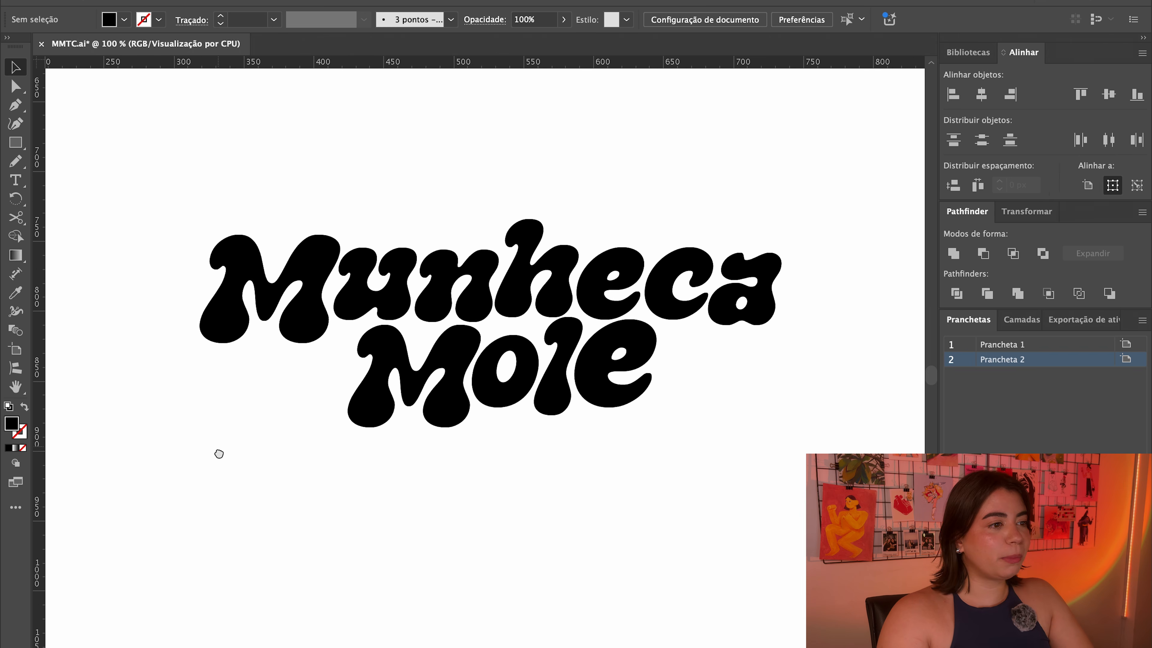
# Step: Examine the letter shapes and spacing of the Munheca Mole composition set in Chups Italic
pyautogui.moveTo(218, 453); pyautogui.dragTo(220, 460)
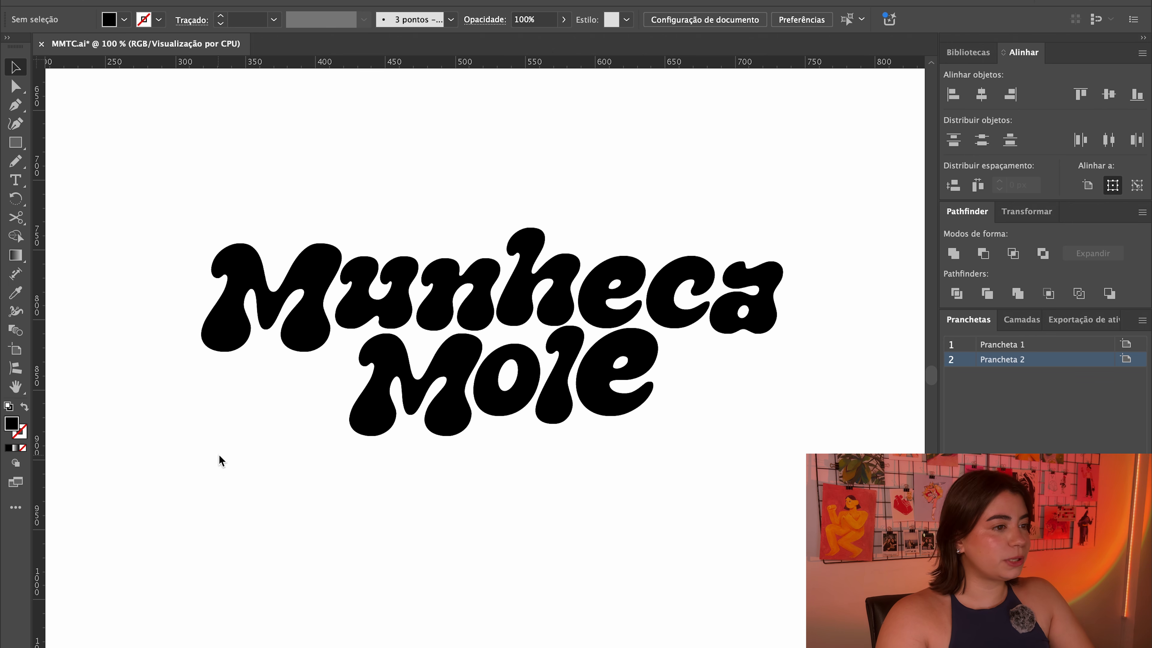
pyautogui.moveTo(126, 168); pyautogui.dragTo(789, 484)
pyautogui.click(789, 553)
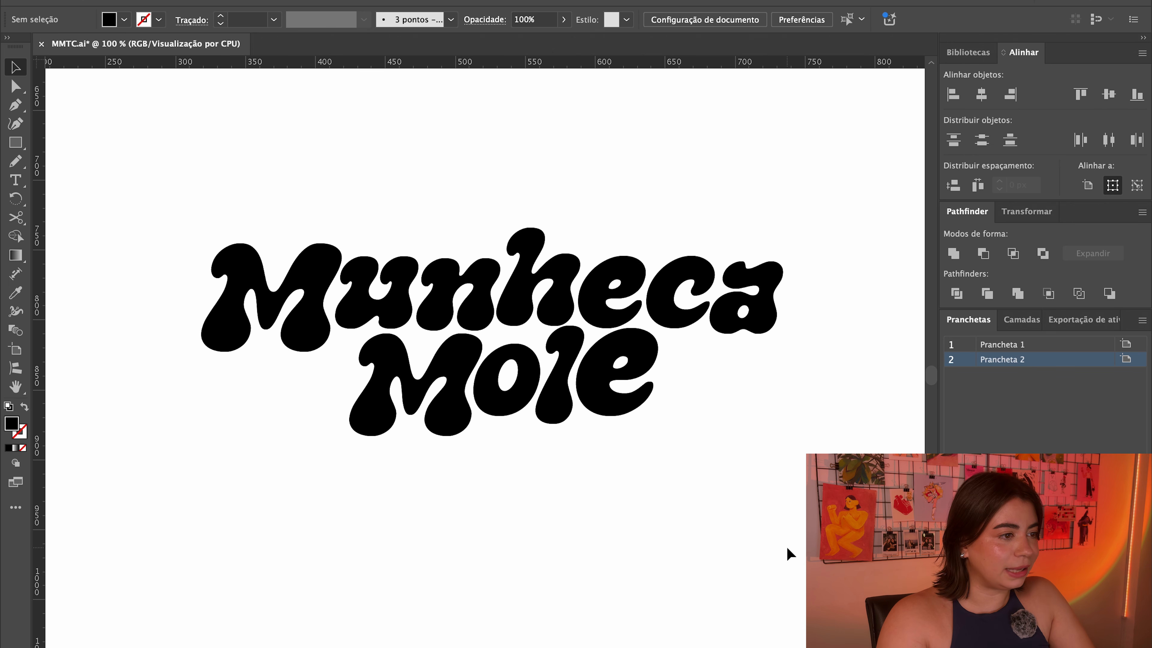
pyautogui.hotkey('ctrl', '+')
pyautogui.scroll(2, 779, 586)
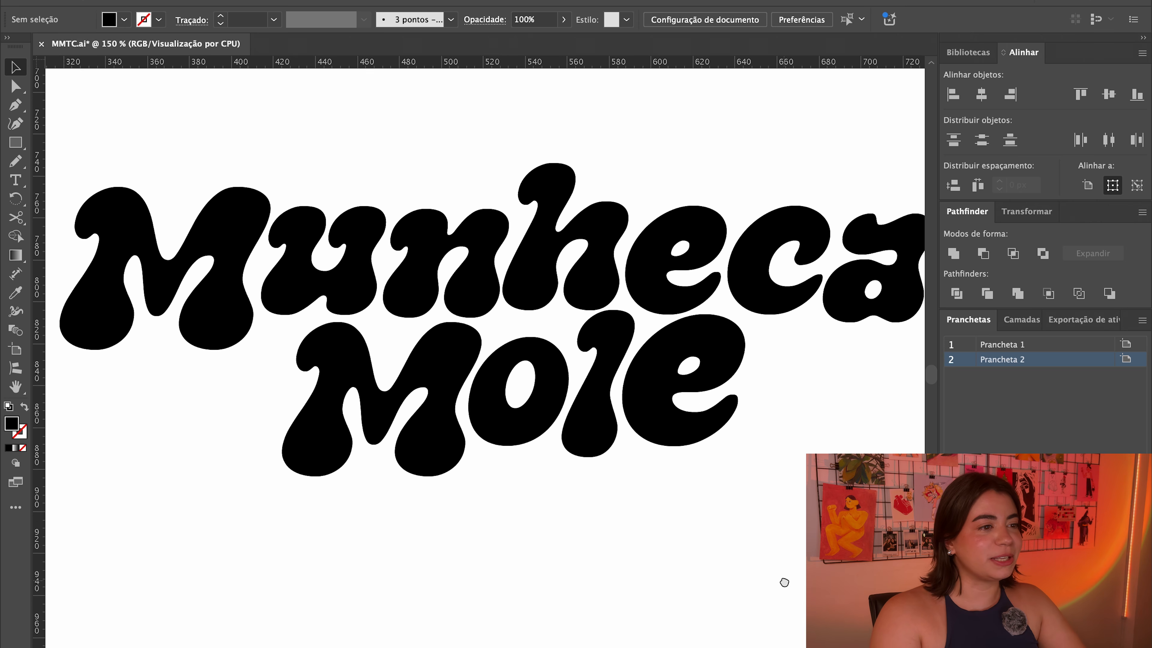
pyautogui.click(314, 269)
pyautogui.click(458, 236)
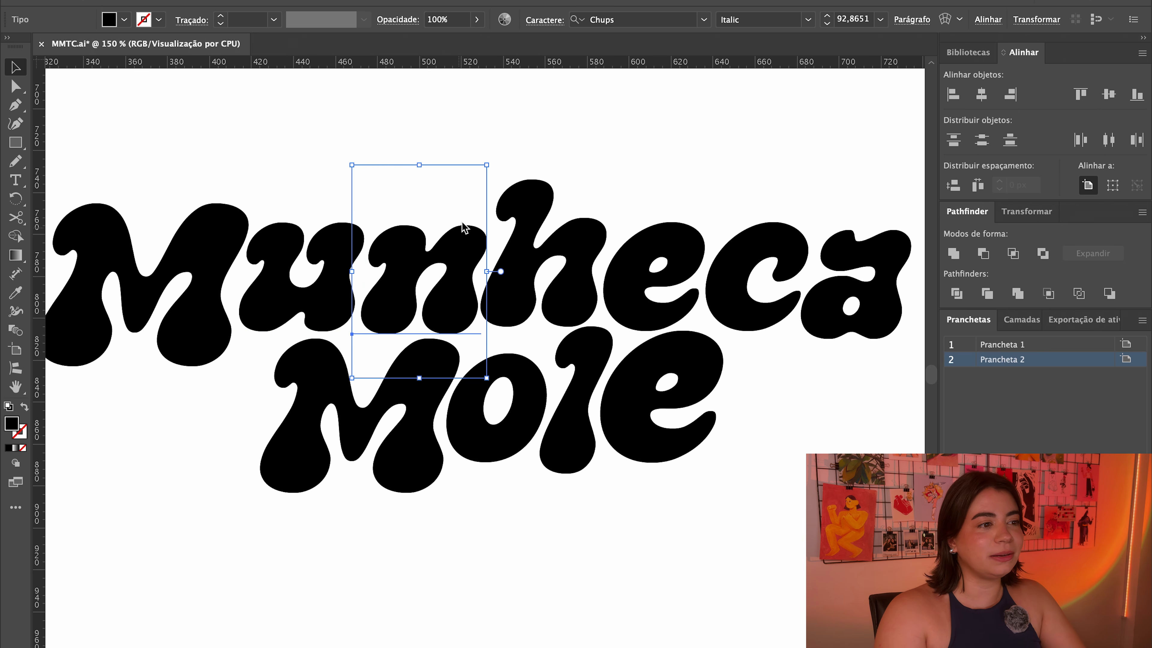
pyautogui.click(326, 200)
pyautogui.moveTo(660, 262); pyautogui.dragTo(658, 257)
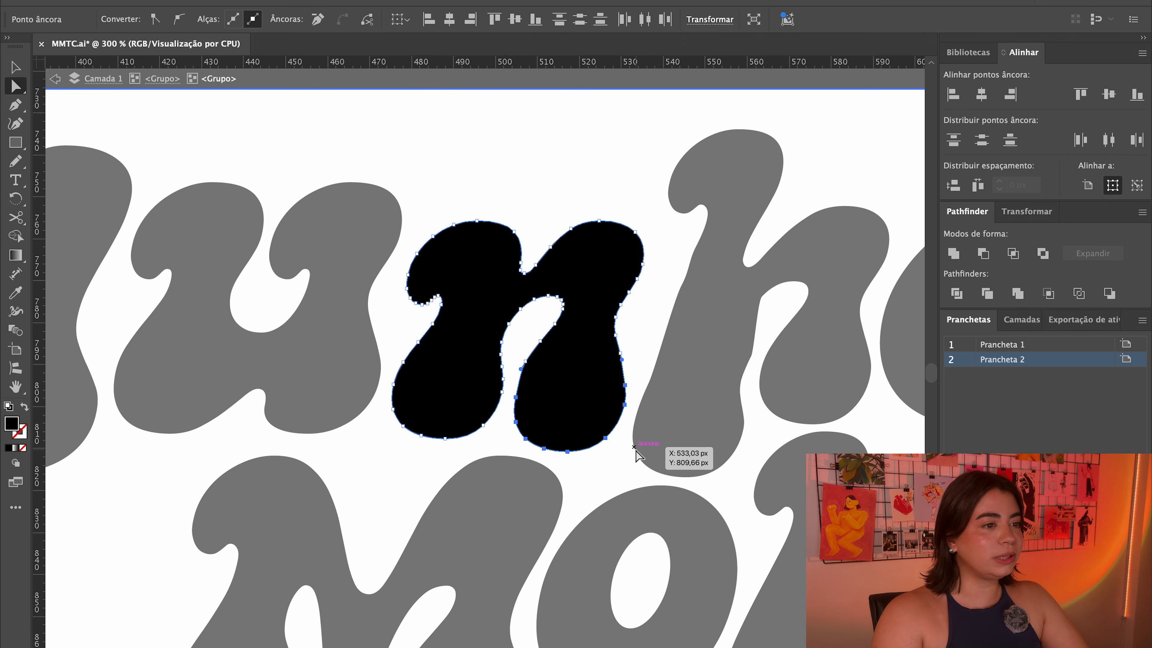
# Step: Work on the anchor points of the n's legs, and redraw the M's upper-left edge with the Pencil tool to remove its hook
pyautogui.click(415, 443)
pyautogui.moveTo(509, 454); pyautogui.dragTo(509, 454)
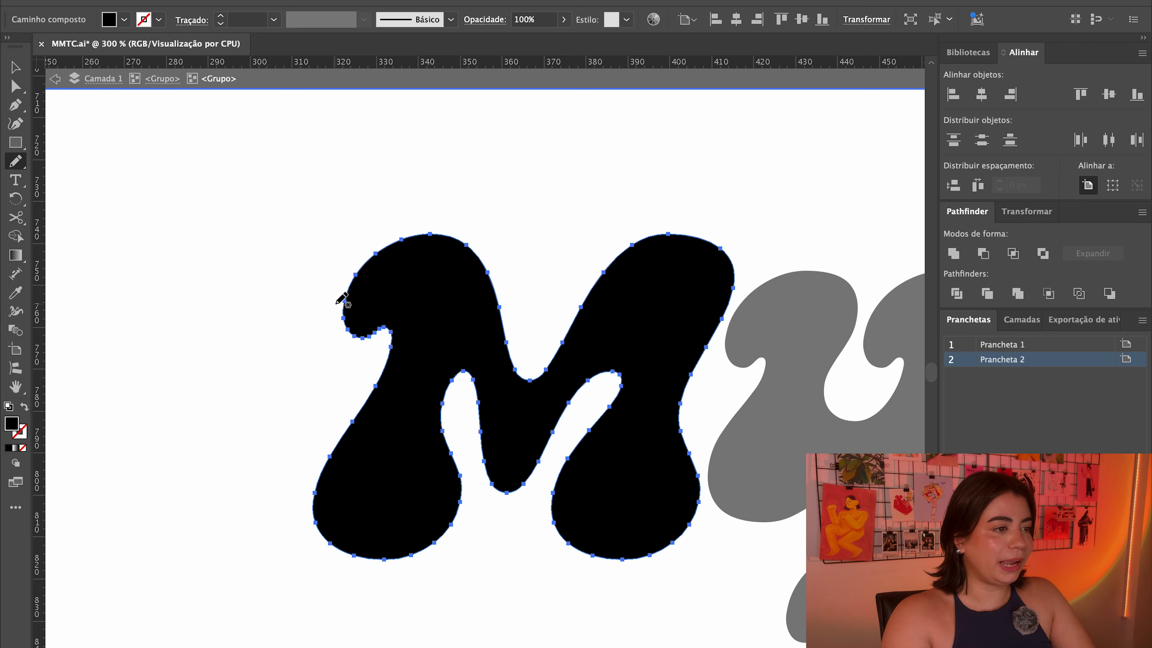
pyautogui.moveTo(386, 333)
pyautogui.mouseDown()
pyautogui.moveTo(373, 292)
pyautogui.moveTo(407, 236)
pyautogui.mouseUp()
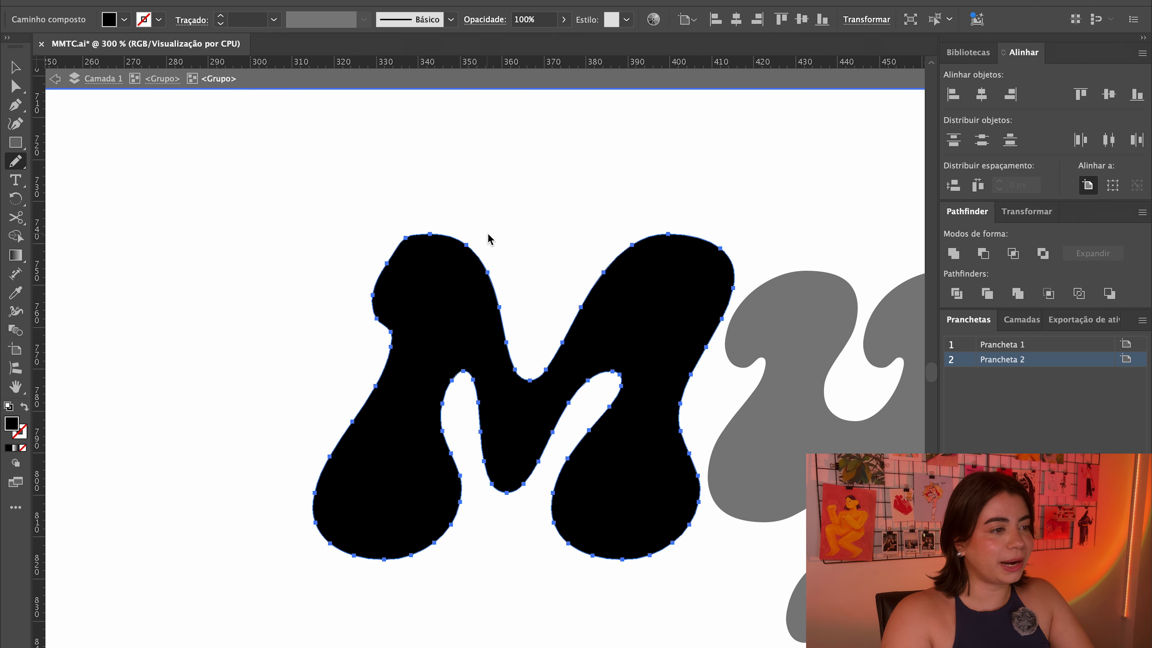
pyautogui.press('v')
pyautogui.click(544, 242)
pyautogui.hotkey('ctrl', '-')
pyautogui.hotkey('ctrl', '1')
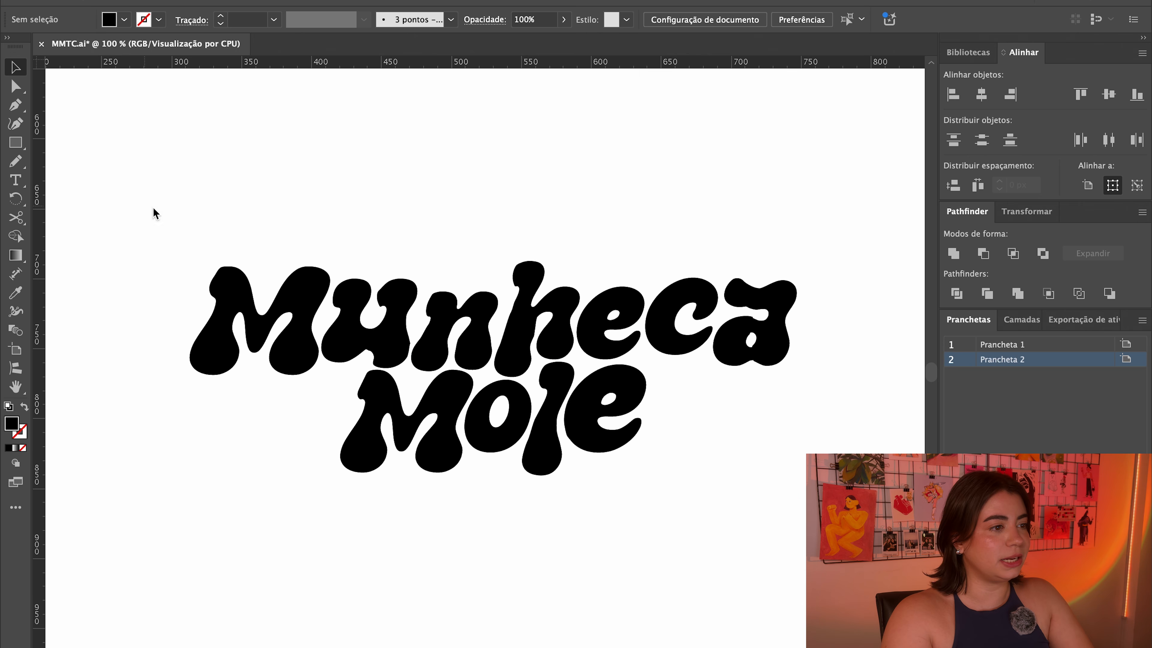
# Step: Smooth the contours of the whole grouped Munheca Mole wordmark with the Smooth path adjustment
pyautogui.click(553, 344)
pyautogui.rightClick(542, 336)
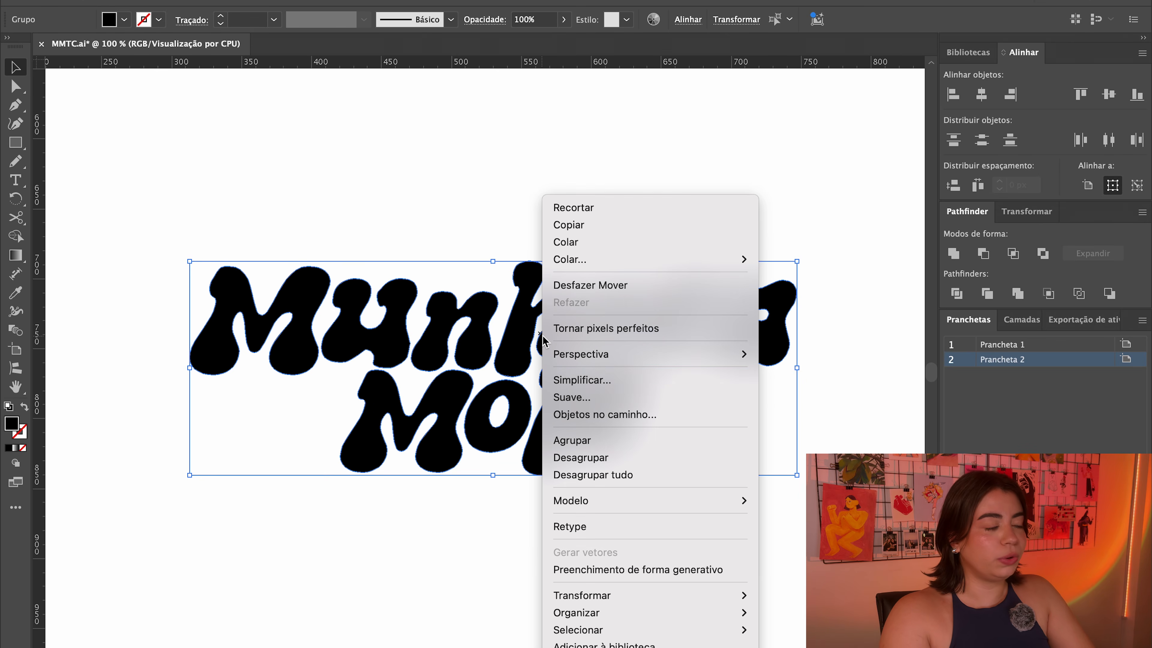
pyautogui.click(619, 405)
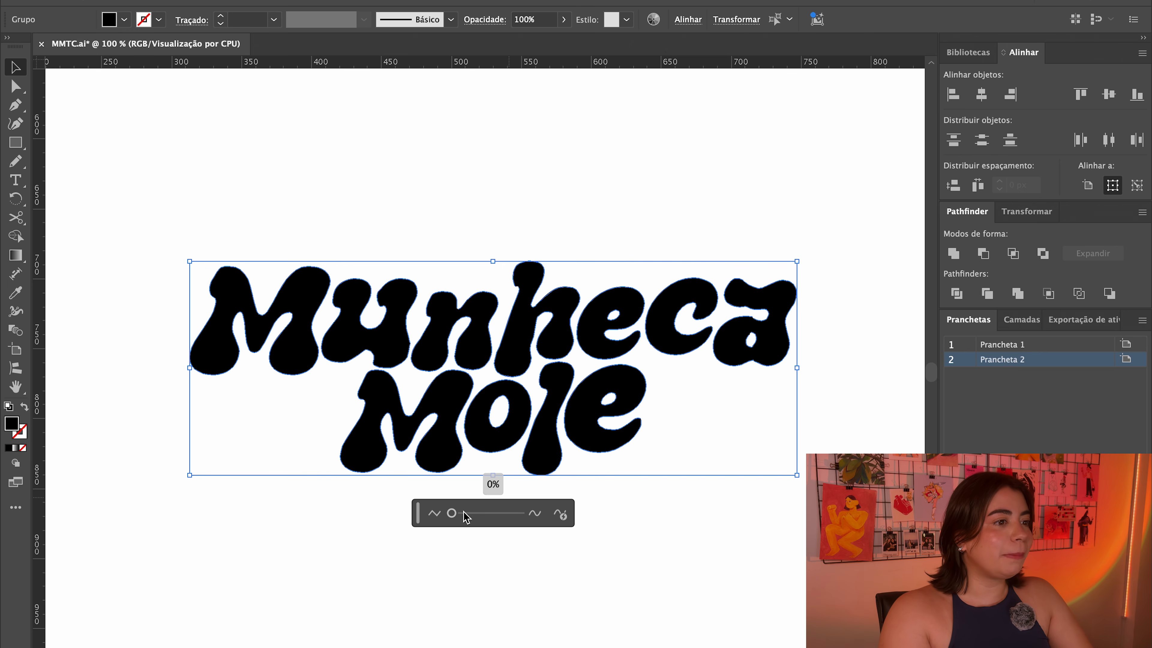
pyautogui.moveTo(465, 518); pyautogui.dragTo(502, 517)
pyautogui.click(714, 226)
# Step: Examine the smoothed letter shapes across the refined Munheca Mole wordmark
pyautogui.hotkey('ctrl', '+')
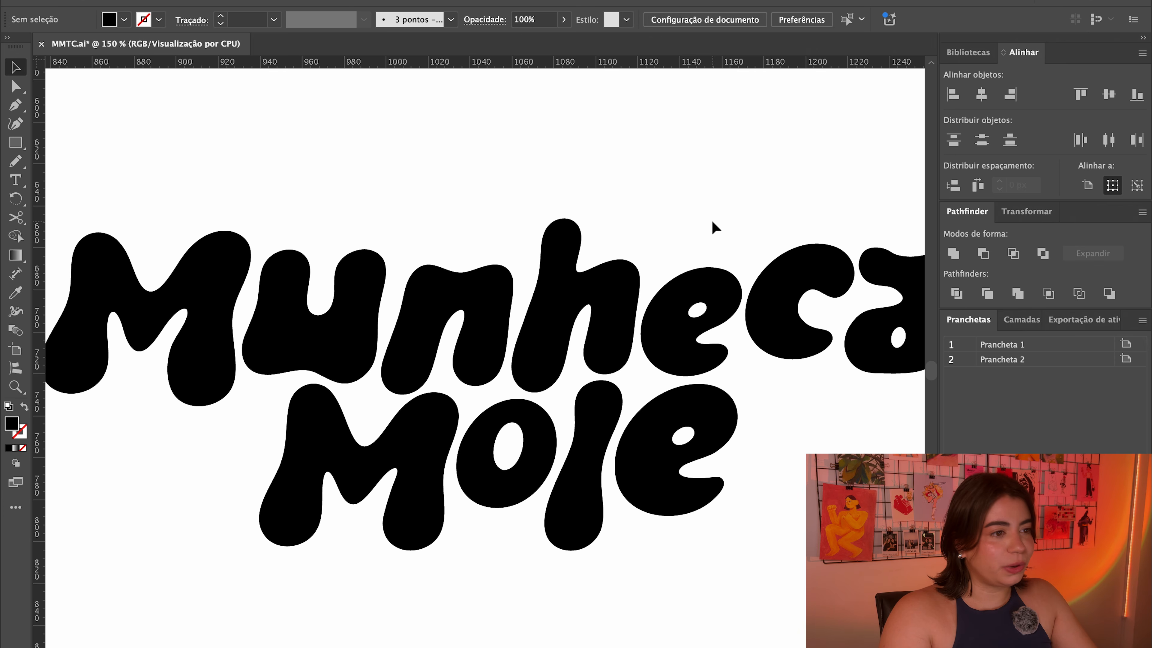
pyautogui.moveTo(399, 610); pyautogui.dragTo(508, 605)
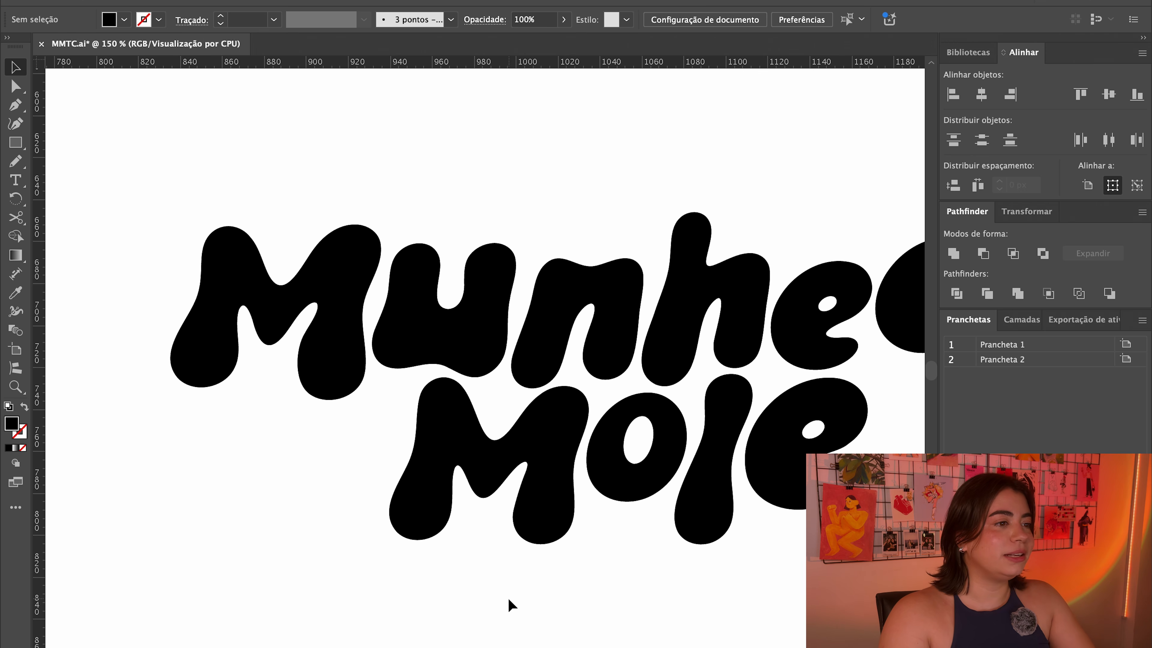
pyautogui.hotkey('ctrl', '+')
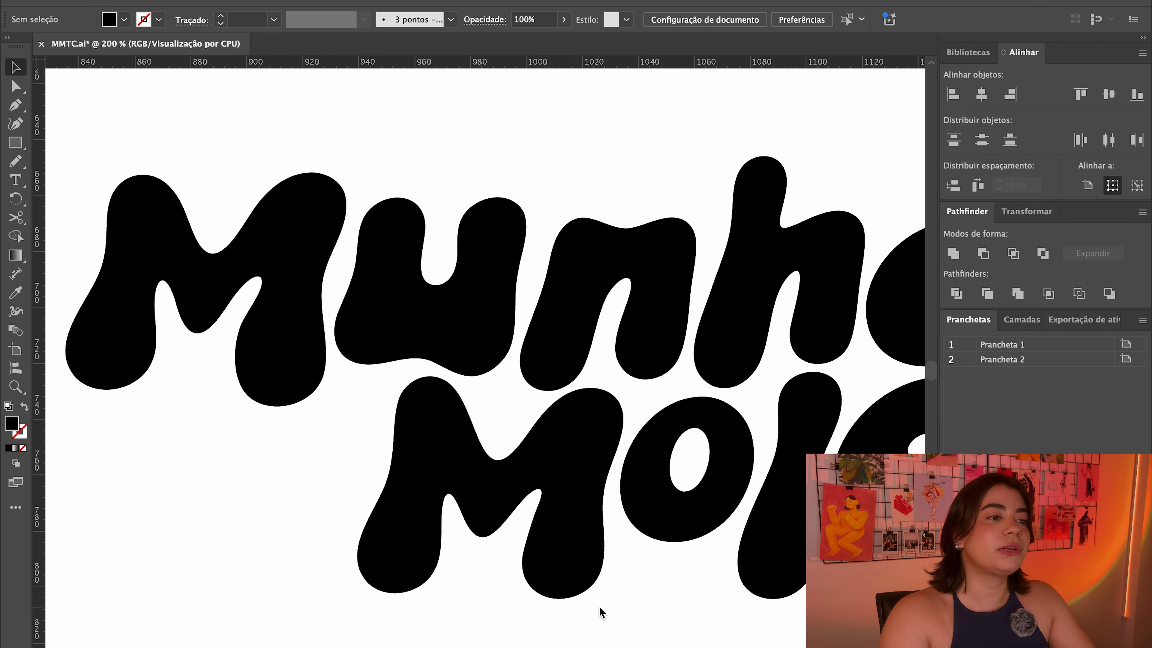
pyautogui.moveTo(681, 619); pyautogui.dragTo(293, 612)
pyautogui.hotkey('ctrl', '-')
pyautogui.hotkey('ctrl', '-')
pyautogui.hotkey('ctrl', '-')
pyautogui.hotkey('ctrl', '-')
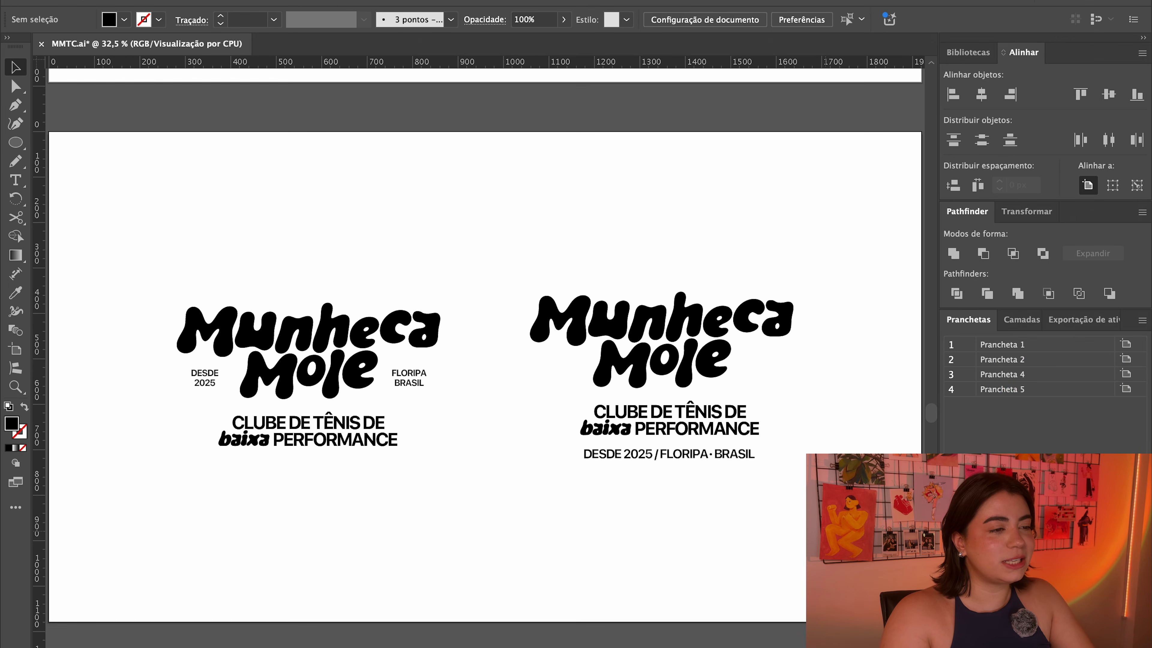
# Step: Compare the two logo lockups, one with split side texts and one with the date and location on a single line
pyautogui.press('super+equal')
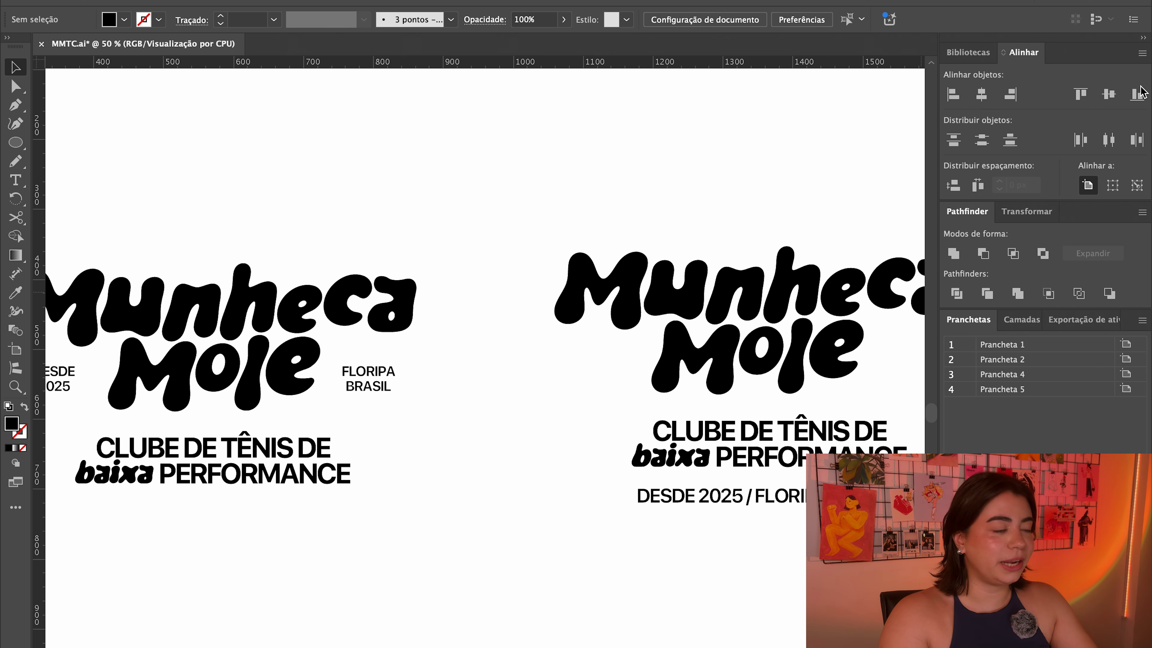
pyautogui.hscroll(-10, 622, 376)
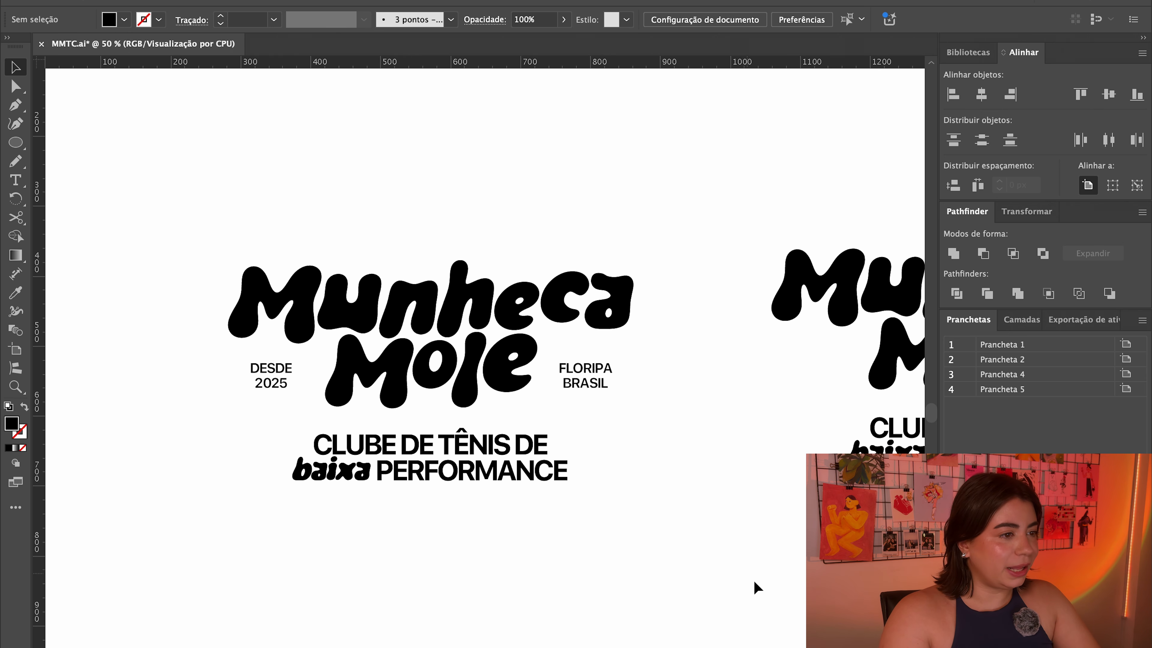
pyautogui.hscroll(10, 738, 609)
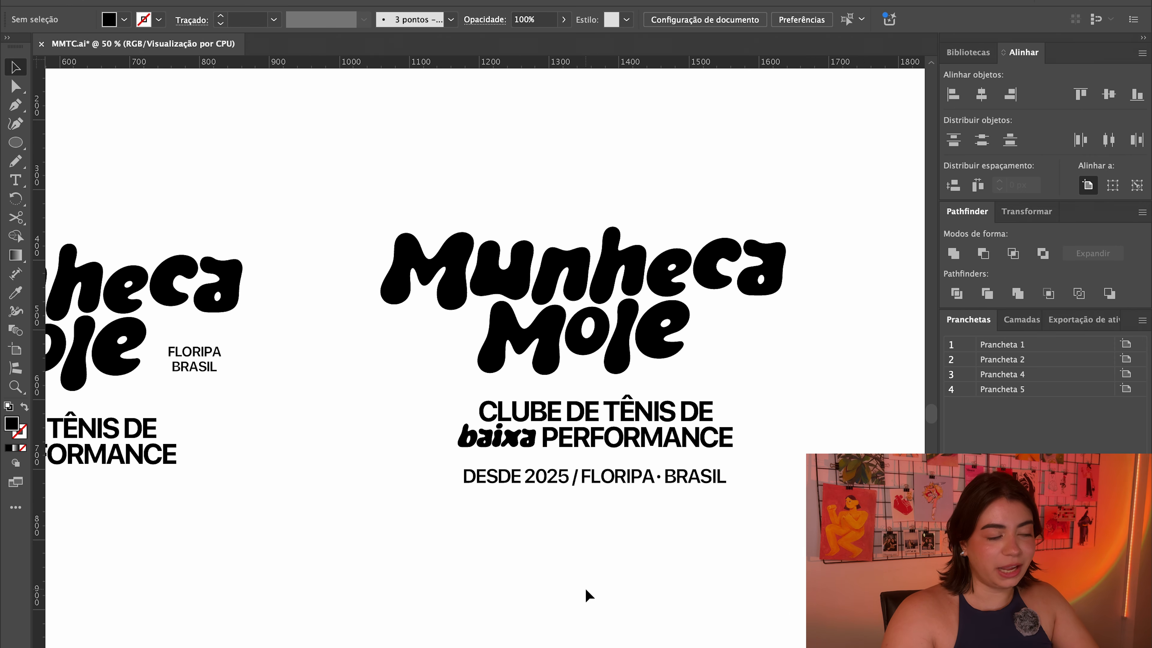
pyautogui.press('super+minus')
pyautogui.hscroll(-5, 705, 597)
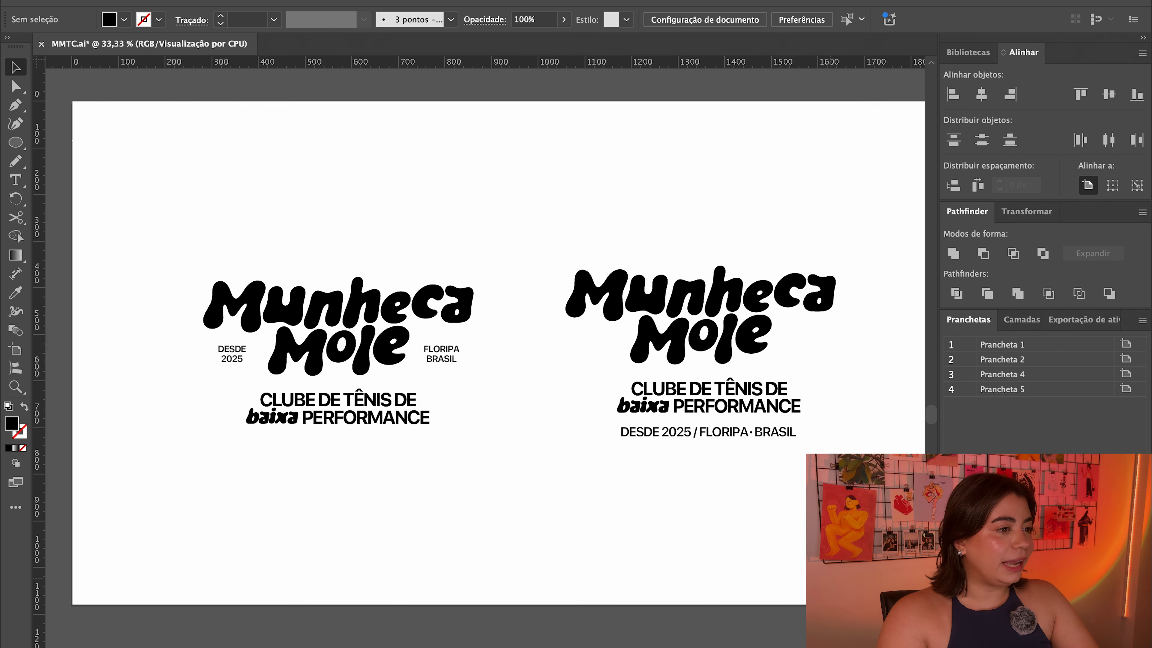
pyautogui.scroll(-2, 779, 613)
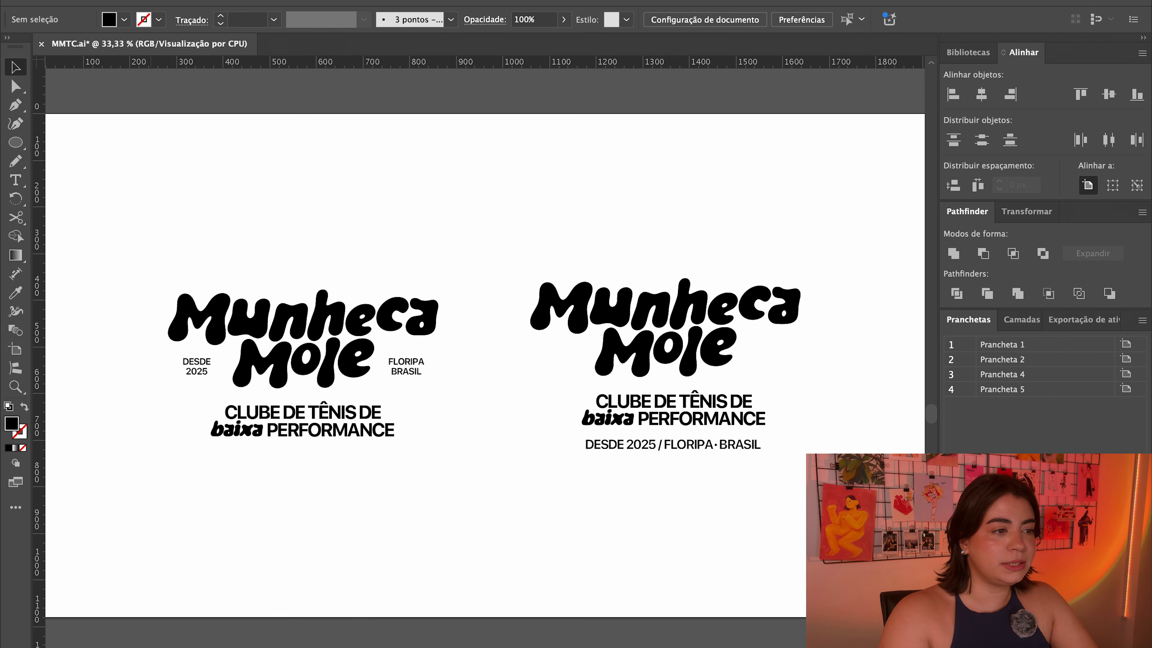
pyautogui.scroll(1, 457, 307)
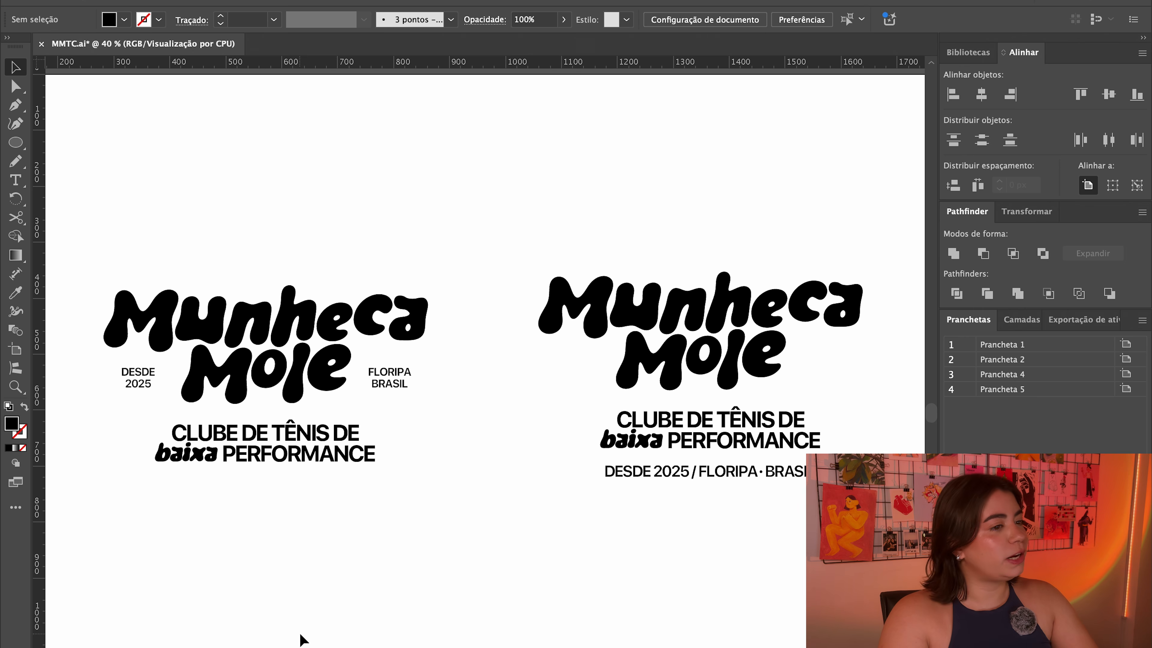
pyautogui.press('super+minus')
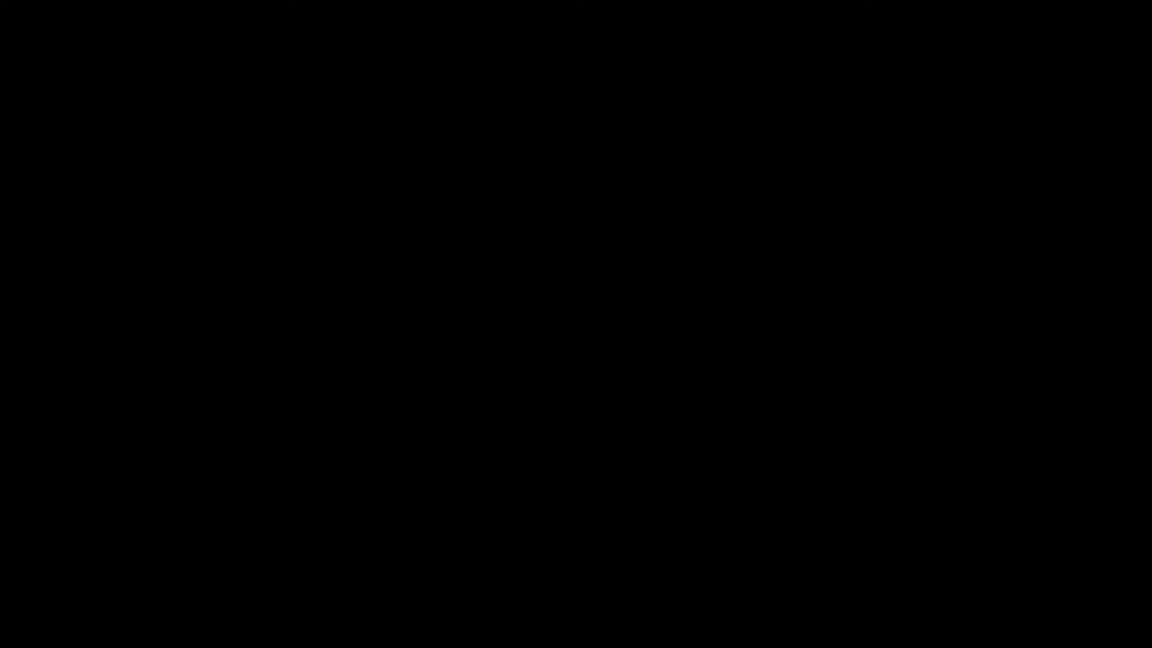
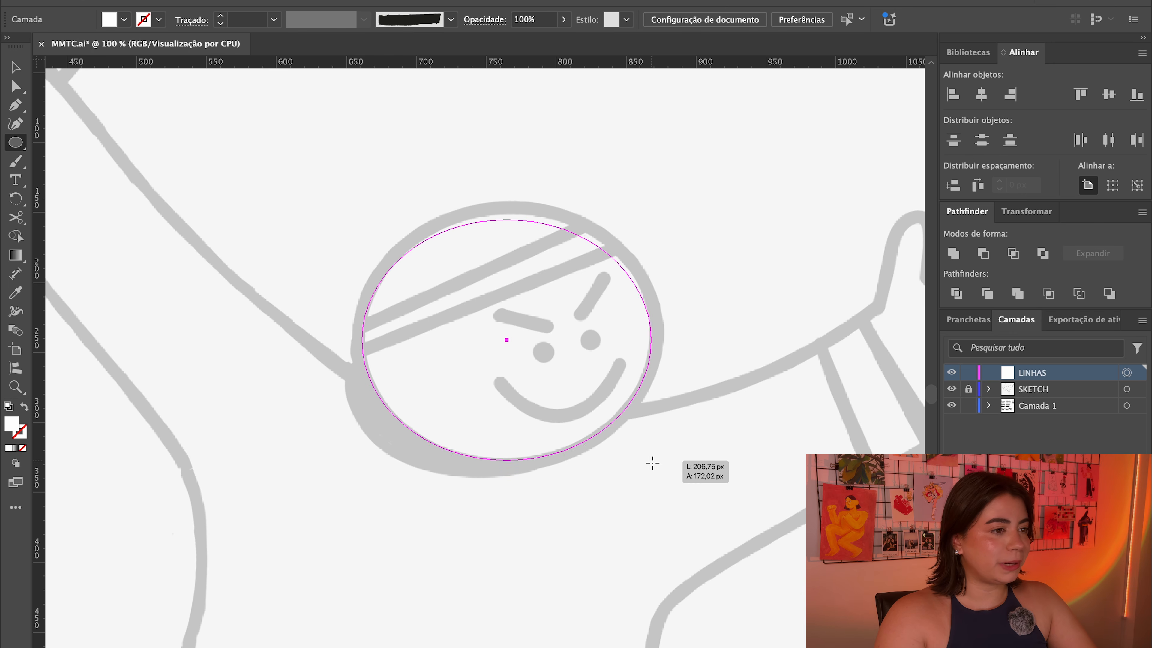
# Step: Position the head ellipse over the sketched face, and trace the headband's two edges with straight Pen lines
pyautogui.click(16, 69)
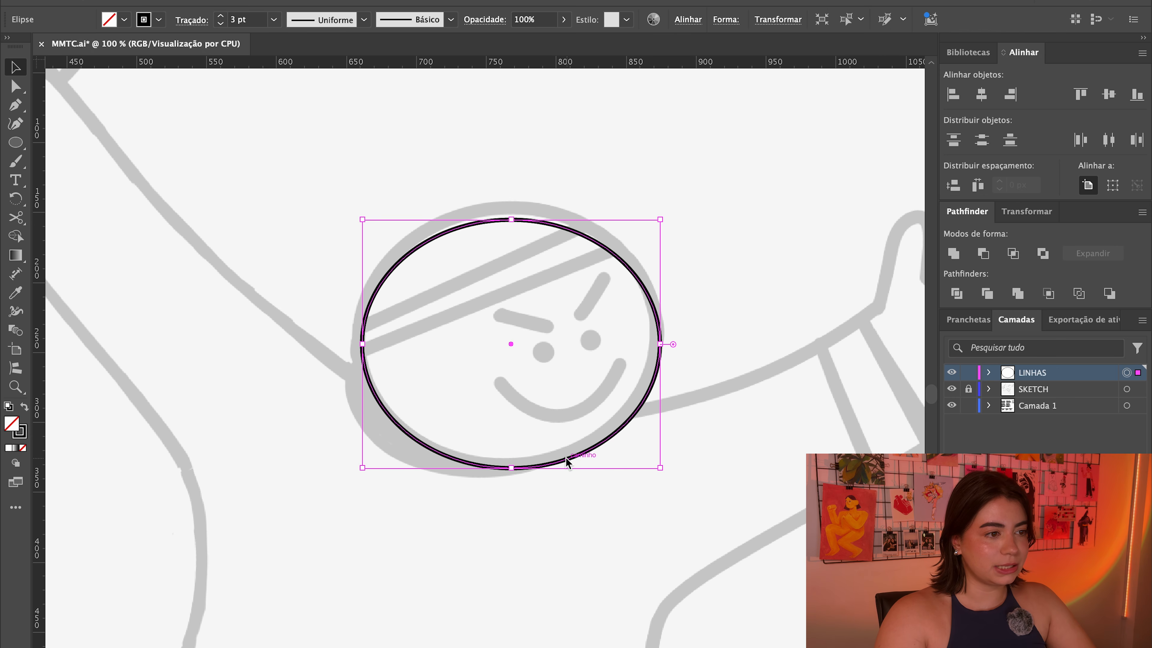
pyautogui.moveTo(566, 461); pyautogui.dragTo(561, 453)
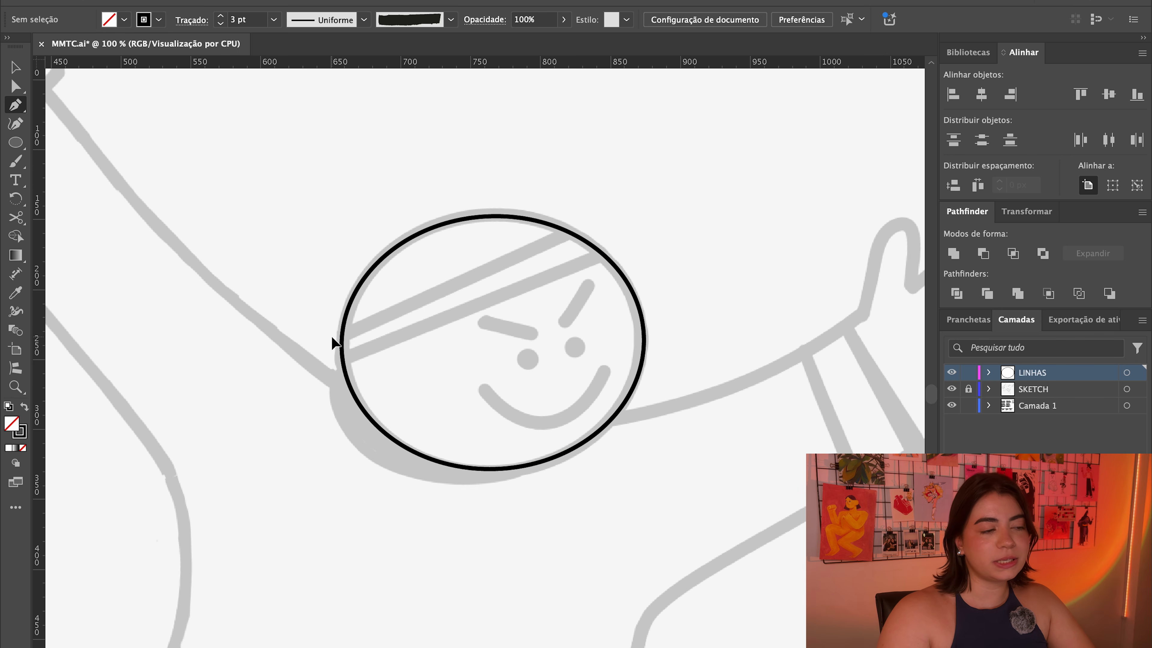
pyautogui.click(331, 337)
pyautogui.click(587, 226)
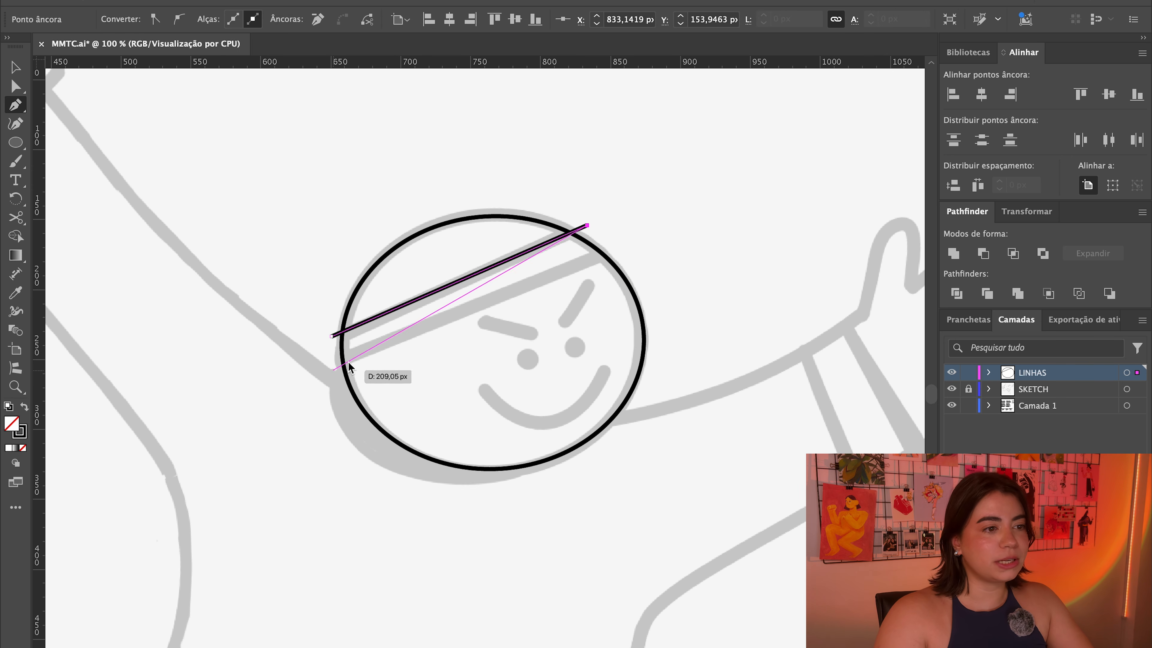
pyautogui.click(332, 365)
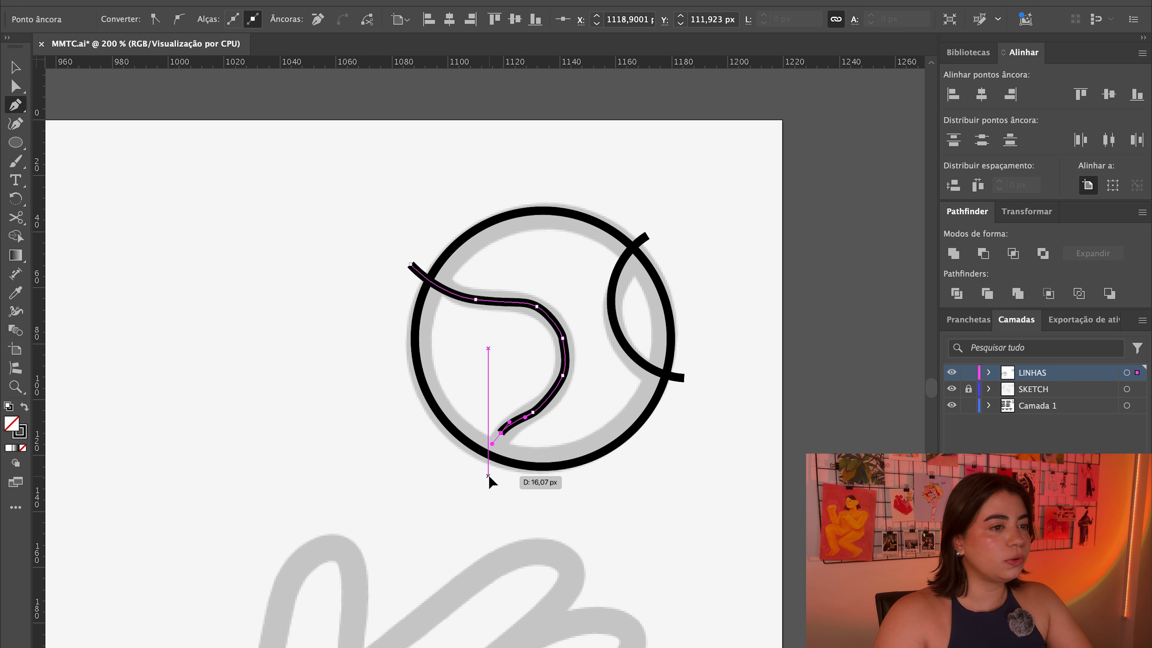
# Step: Finish the tennis ball's long seam with a curved Pen segment that crosses the ball's lower edge
pyautogui.click(488, 476)
pyautogui.press('super+z')
pyautogui.moveTo(488, 472); pyautogui.dragTo(491, 483)
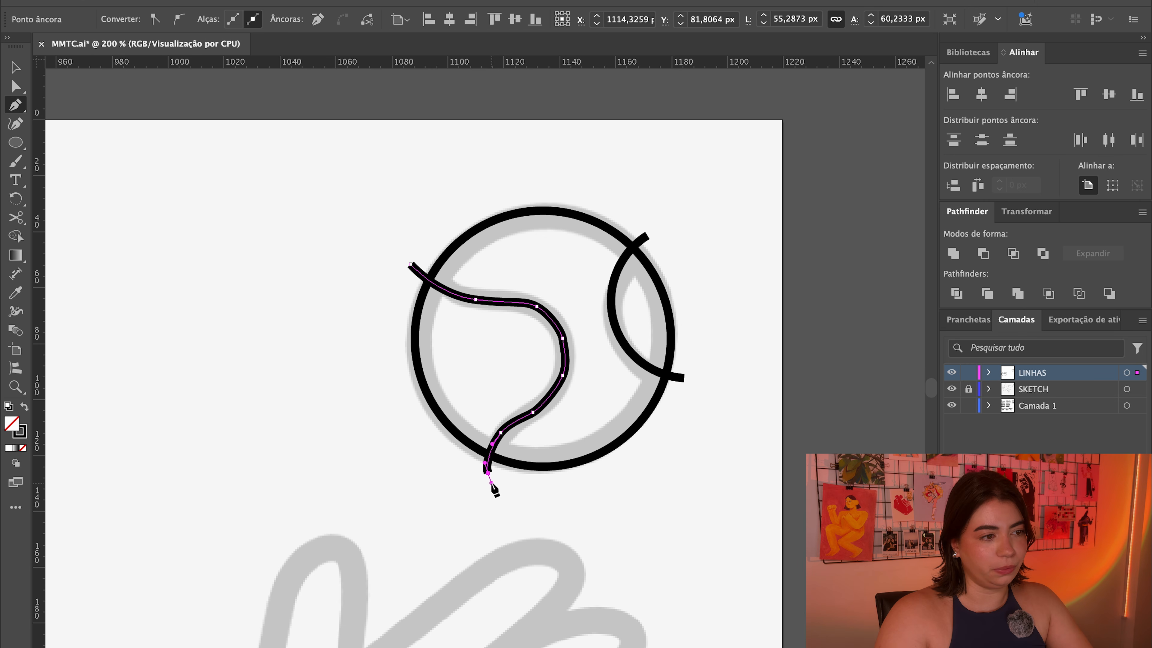
pyautogui.press('v')
pyautogui.click(354, 347)
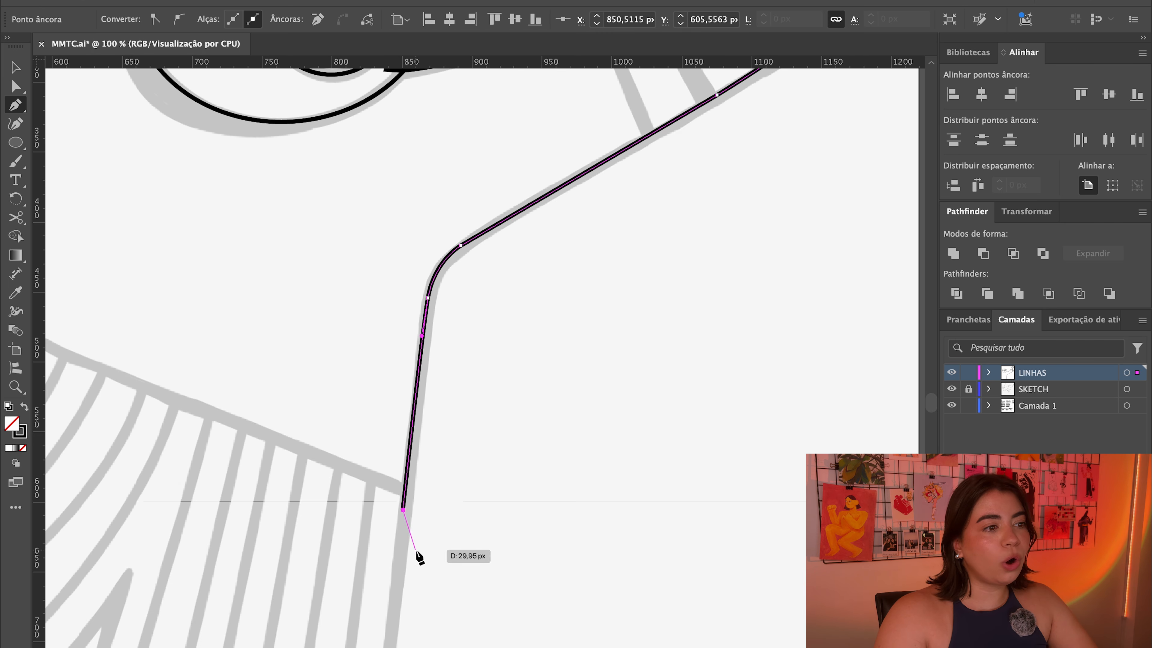
# Step: Extend the body outline with the Pen tool past the shorts and down the back of the standing leg to the ankle
pyautogui.moveTo(416, 626); pyautogui.dragTo(522, 237)
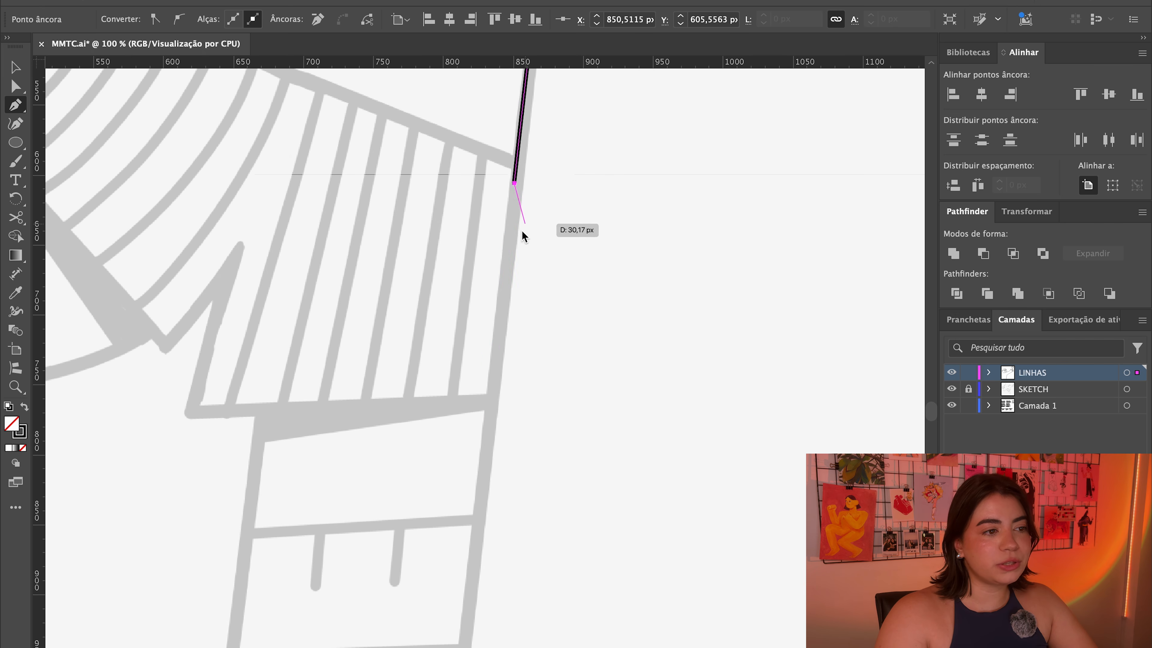
pyautogui.click(493, 397)
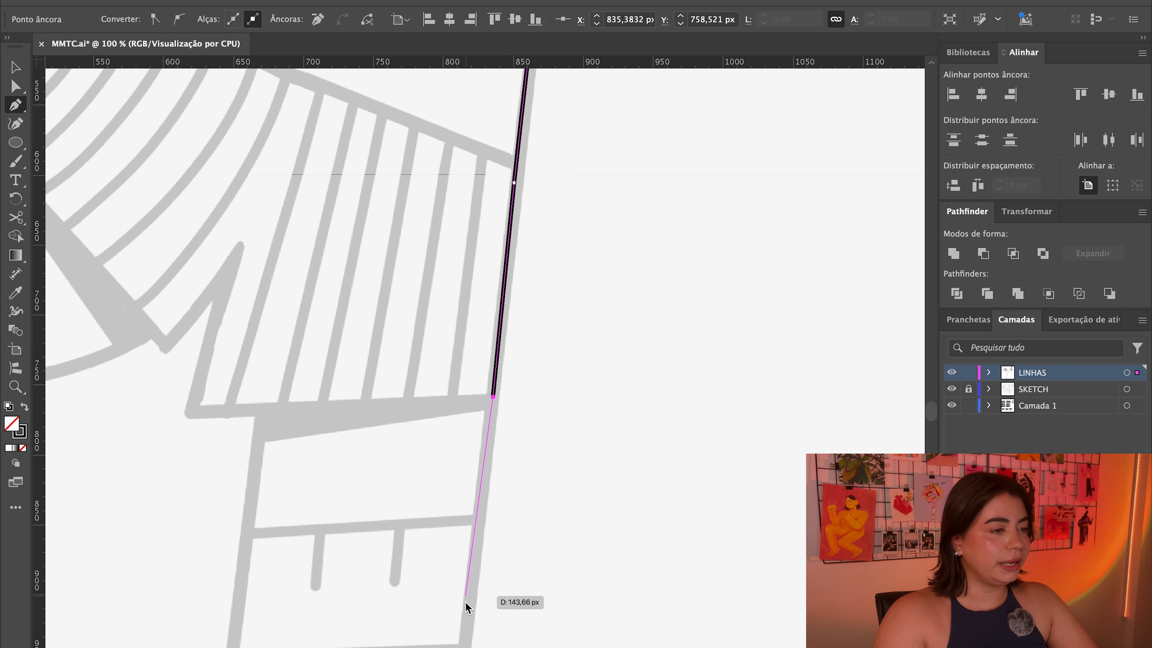
pyautogui.click(467, 613)
pyautogui.moveTo(468, 619); pyautogui.dragTo(564, 236)
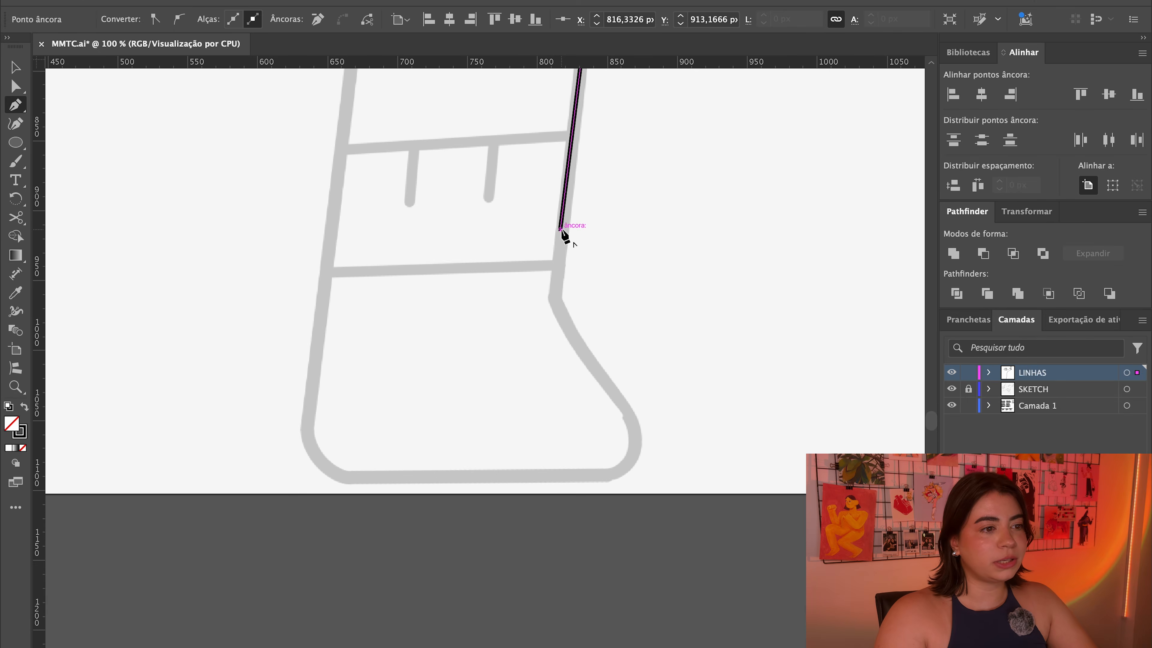
pyautogui.click(552, 313)
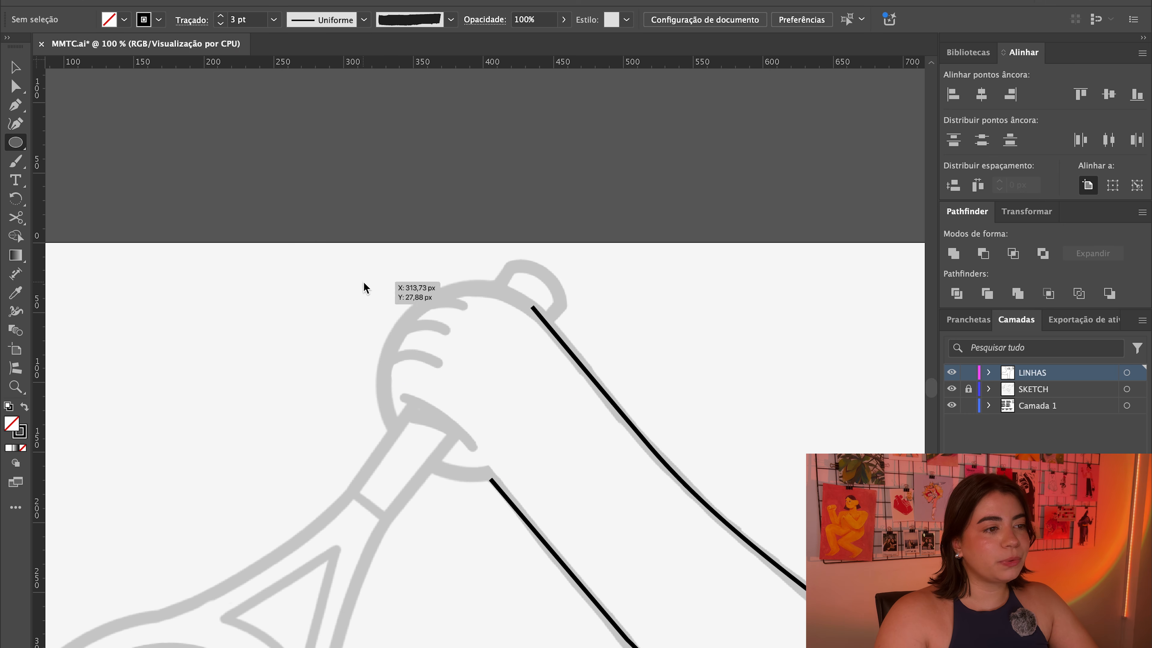
# Step: Draw a circle over the racket hand's fist, and adjust the end anchor of the adjoining arm line
pyautogui.moveTo(363, 282); pyautogui.dragTo(537, 490)
pyautogui.press('v')
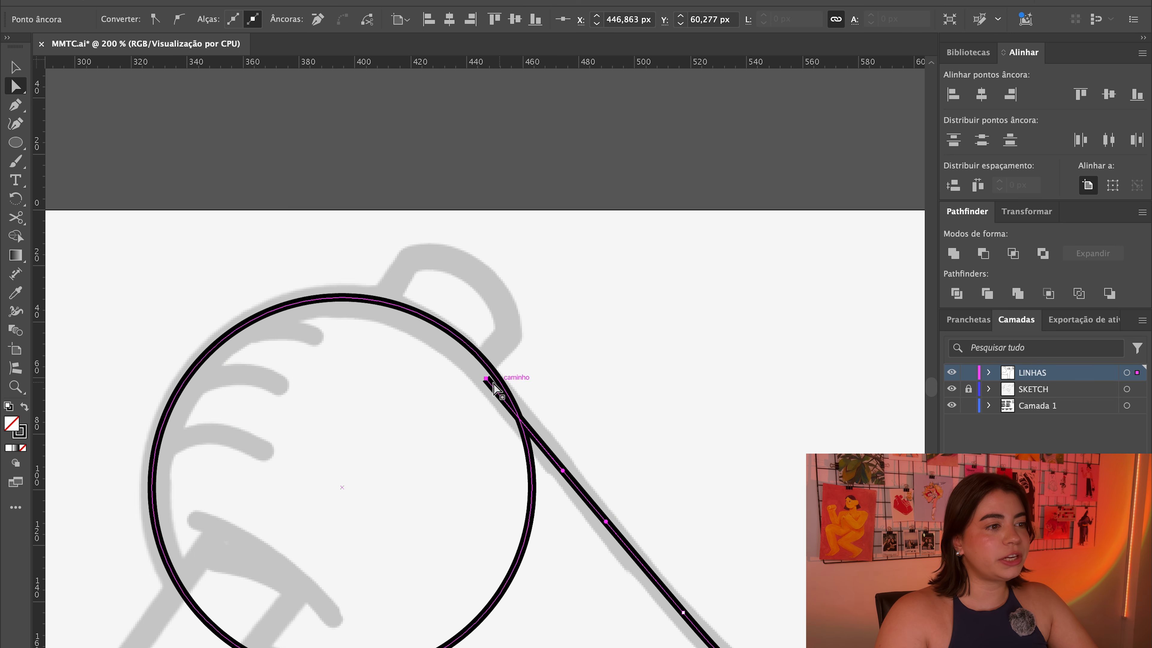
pyautogui.moveTo(494, 383); pyautogui.dragTo(478, 385)
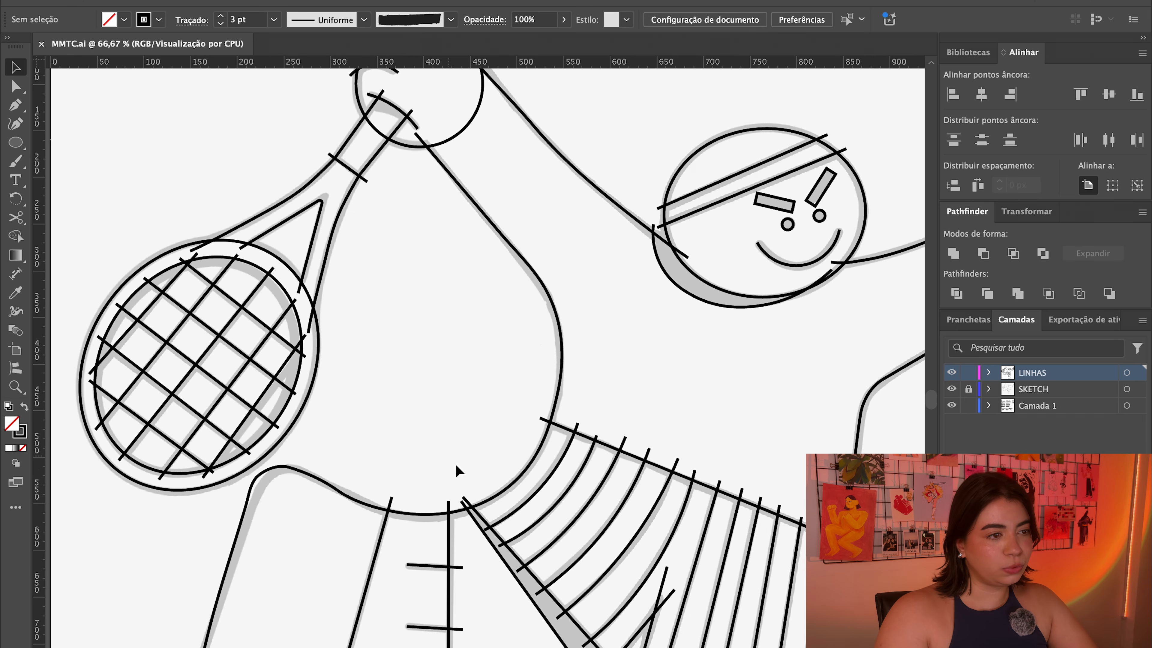
# Step: Select all the artwork on the LINHAS layer and split it at its intersections with the Pathfinder Outline operation
pyautogui.scroll(-5, 498, 363)
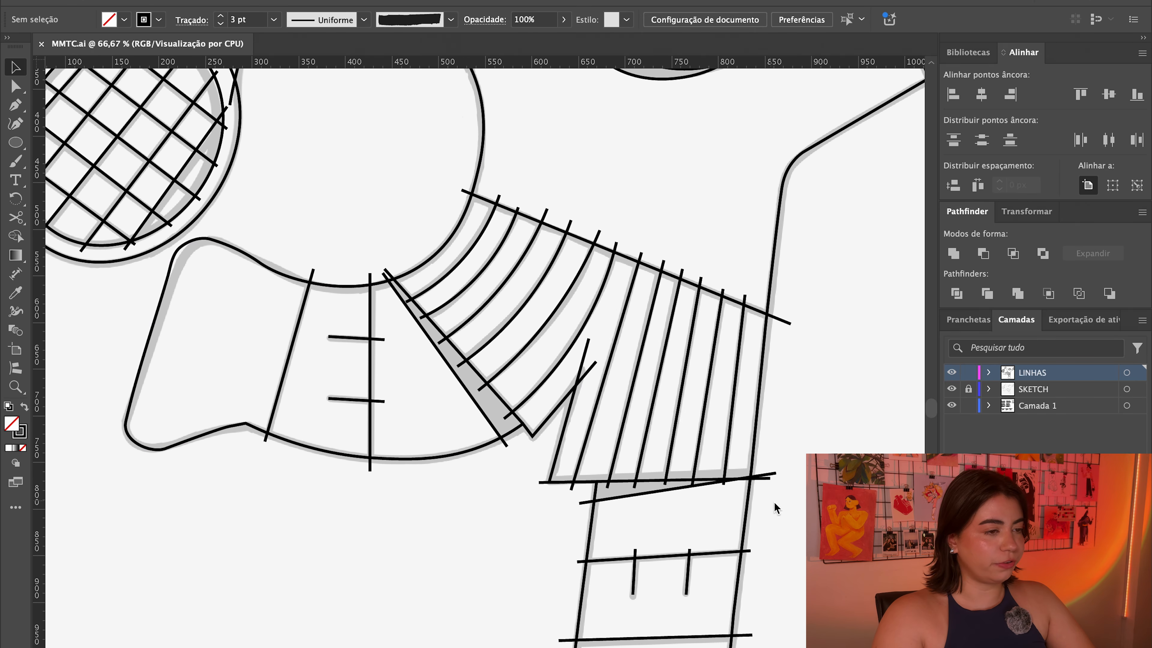
pyautogui.scroll(-3, 776, 508)
pyautogui.hotkey('ctrl', '-')
pyautogui.hotkey('ctrl', '-')
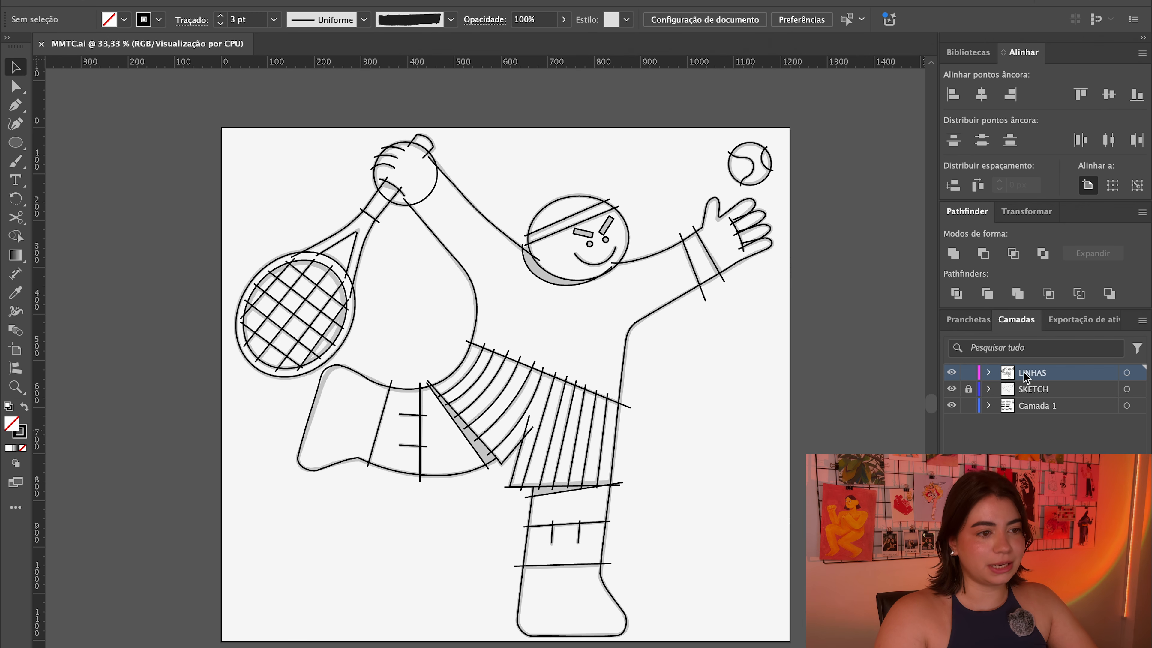
pyautogui.click(1127, 373)
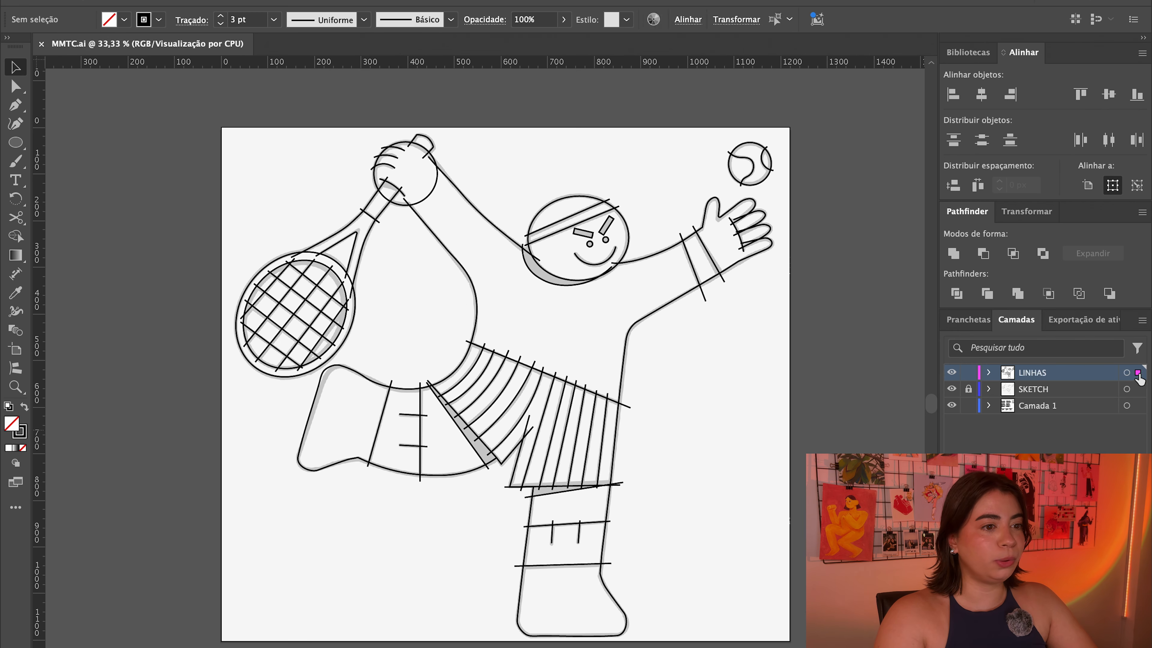
pyautogui.click(1079, 294)
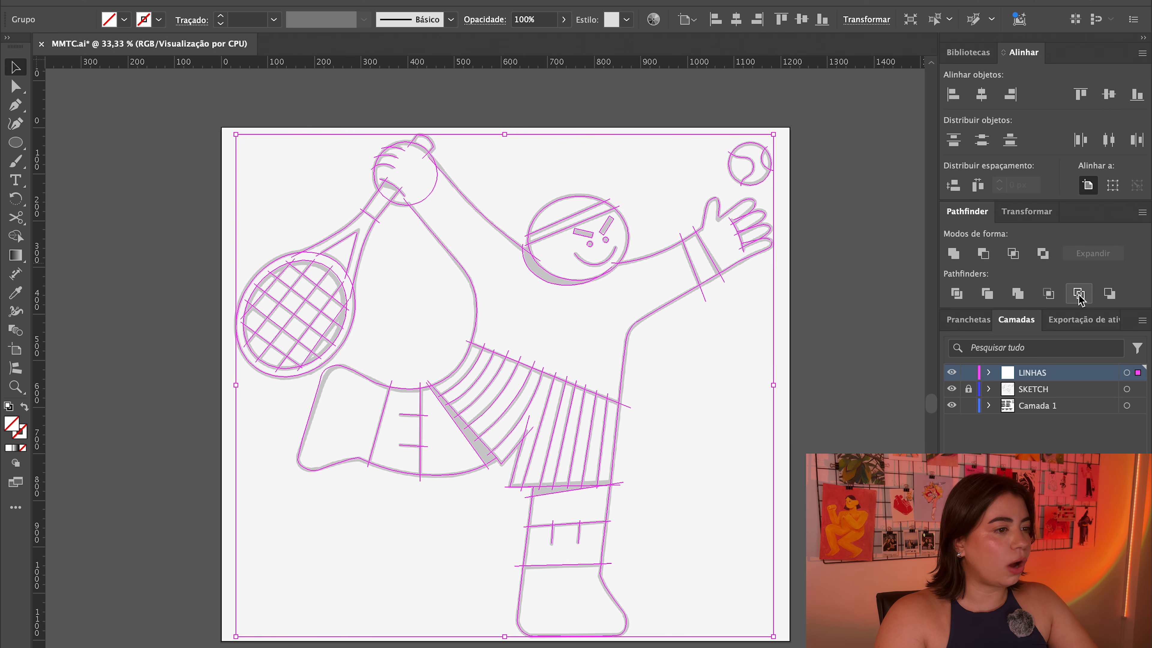
# Step: Give the outlined line group a black stroke with a weight of 3 pt
pyautogui.click(159, 20)
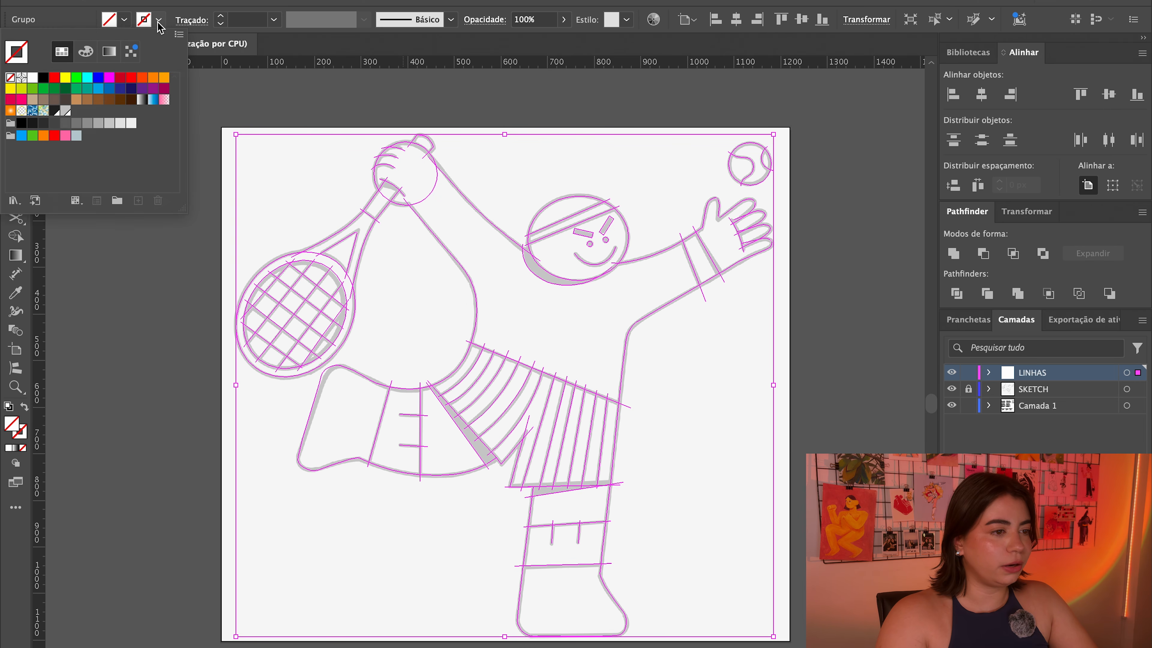
pyautogui.click(40, 79)
pyautogui.click(221, 17)
pyautogui.click(220, 17)
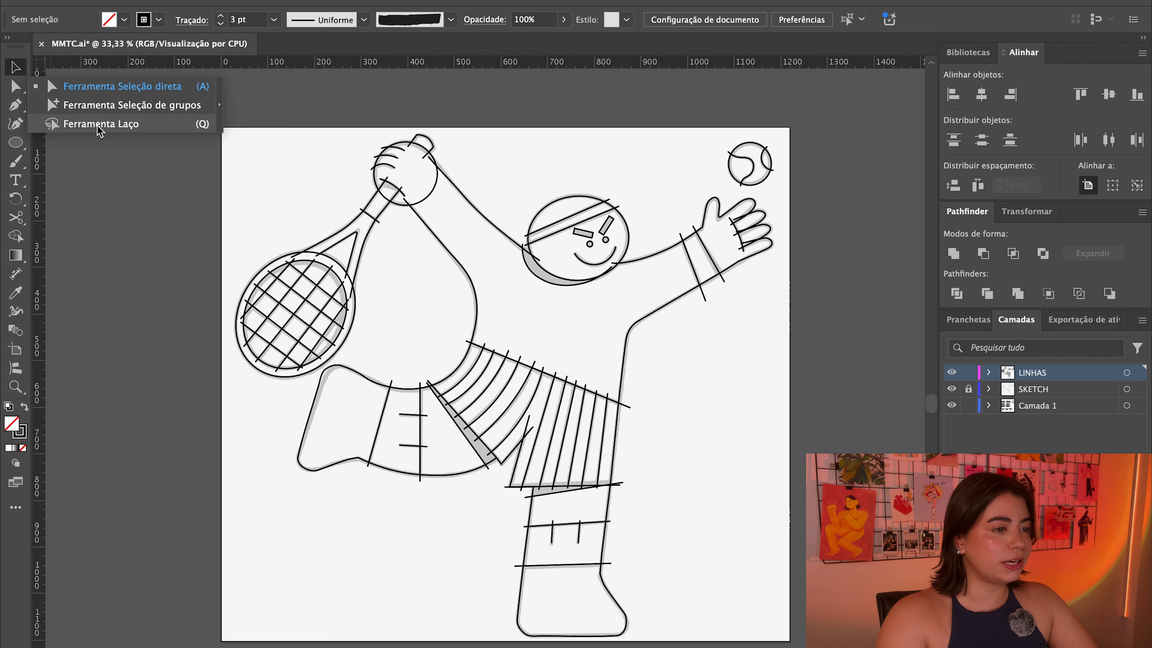
# Step: Lasso and delete the two sock-line ends that overshoot the upper contour of the raised leg
pyautogui.click(100, 131)
pyautogui.scroll(4, 385, 287)
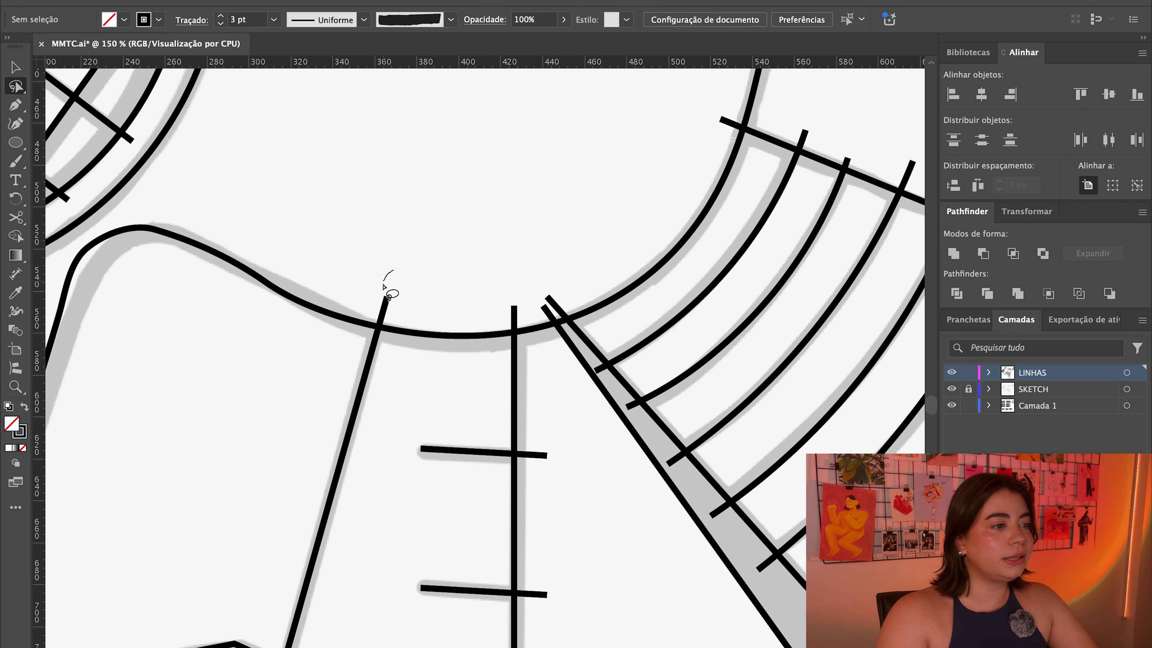
pyautogui.moveTo(396, 313); pyautogui.dragTo(398, 260)
pyautogui.press('Delete')
pyautogui.keyDown('super'); pyautogui.click(488, 295); pyautogui.keyUp('super')
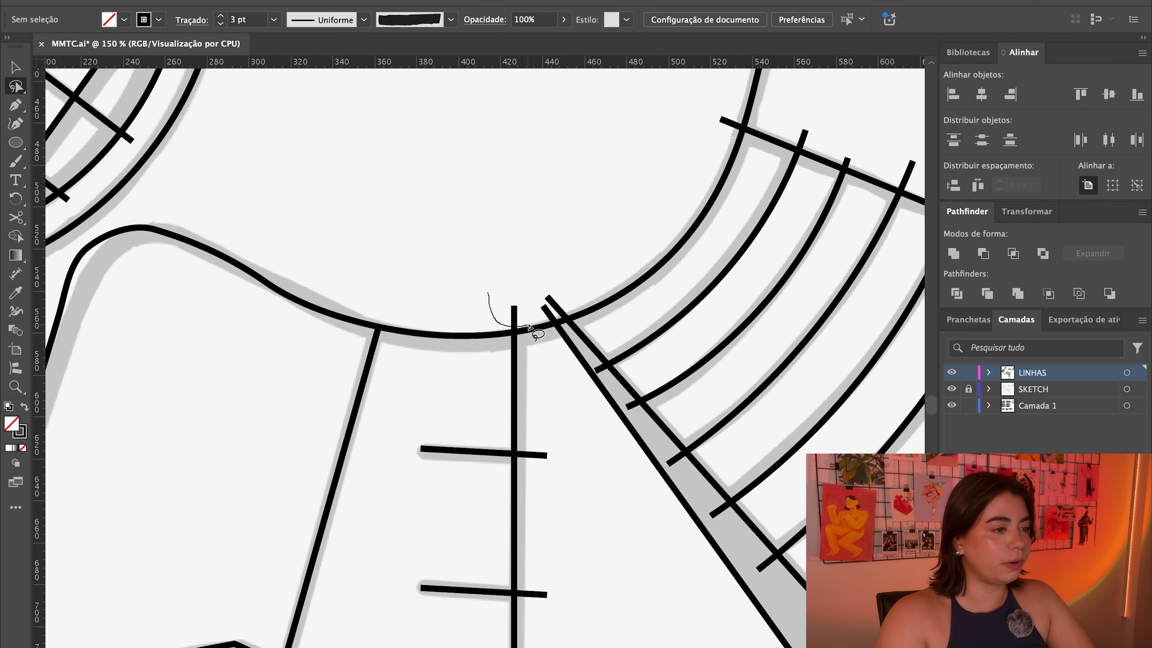
pyautogui.moveTo(529, 327); pyautogui.dragTo(528, 301)
pyautogui.press('Delete')
pyautogui.press('super+minus')
pyautogui.press('super+minus')
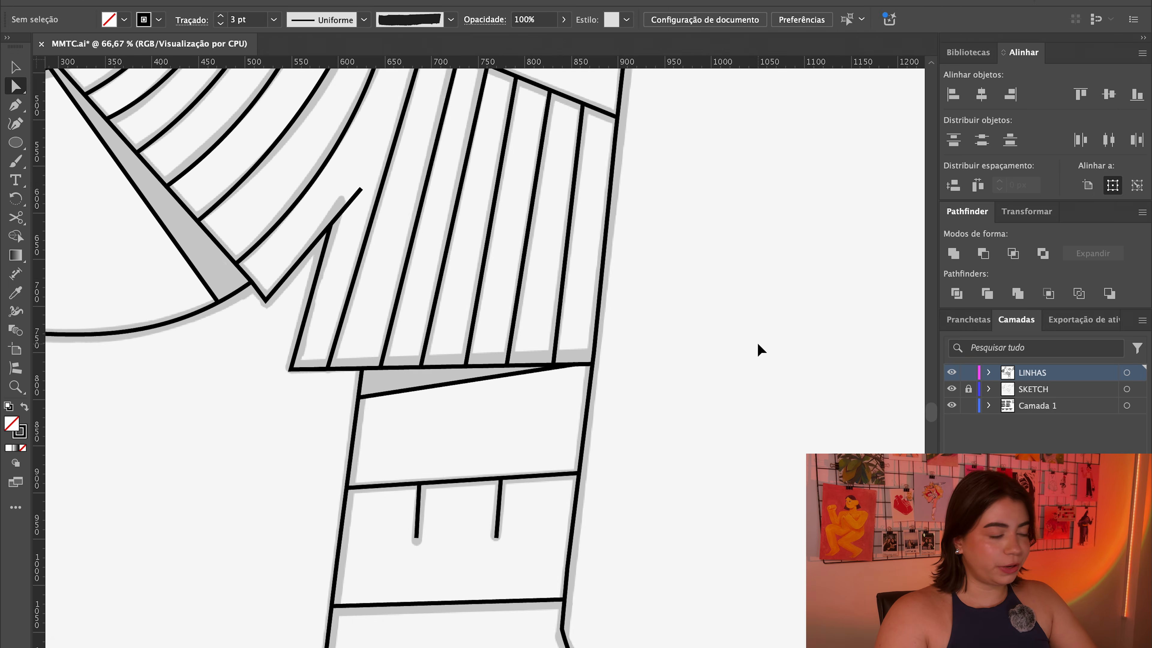
# Step: Check the trimmed line art against the sketch, hide the SKETCH layer, and save the document
pyautogui.press('v')
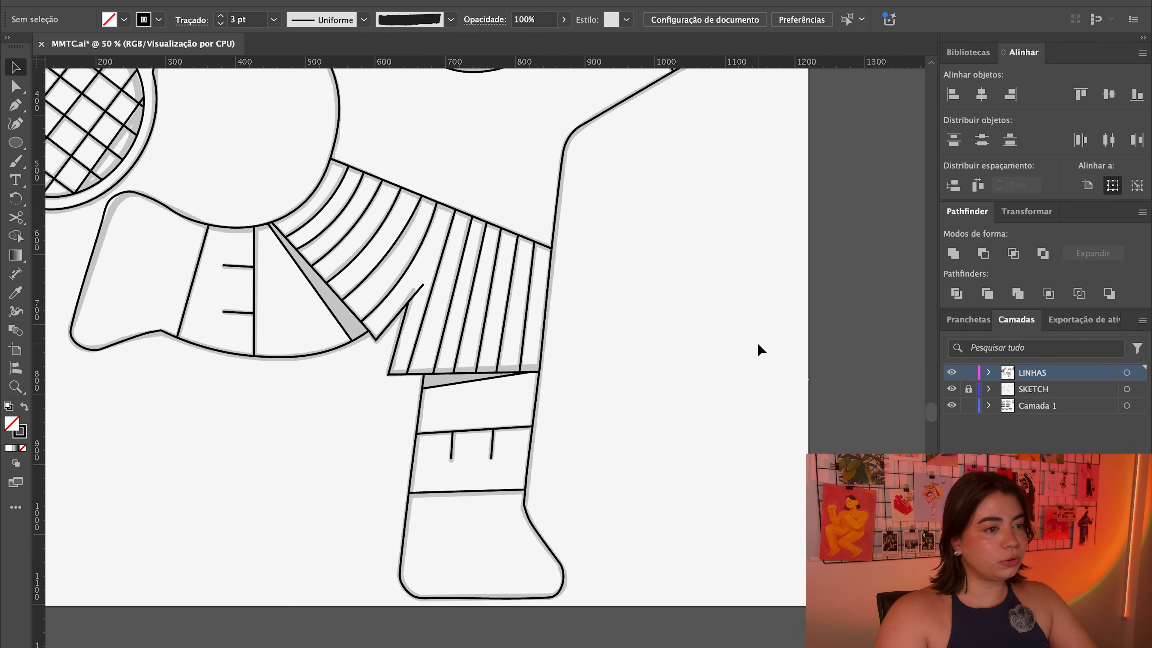
pyautogui.moveTo(757, 343); pyautogui.dragTo(732, 495)
pyautogui.scroll(5, 735, 502)
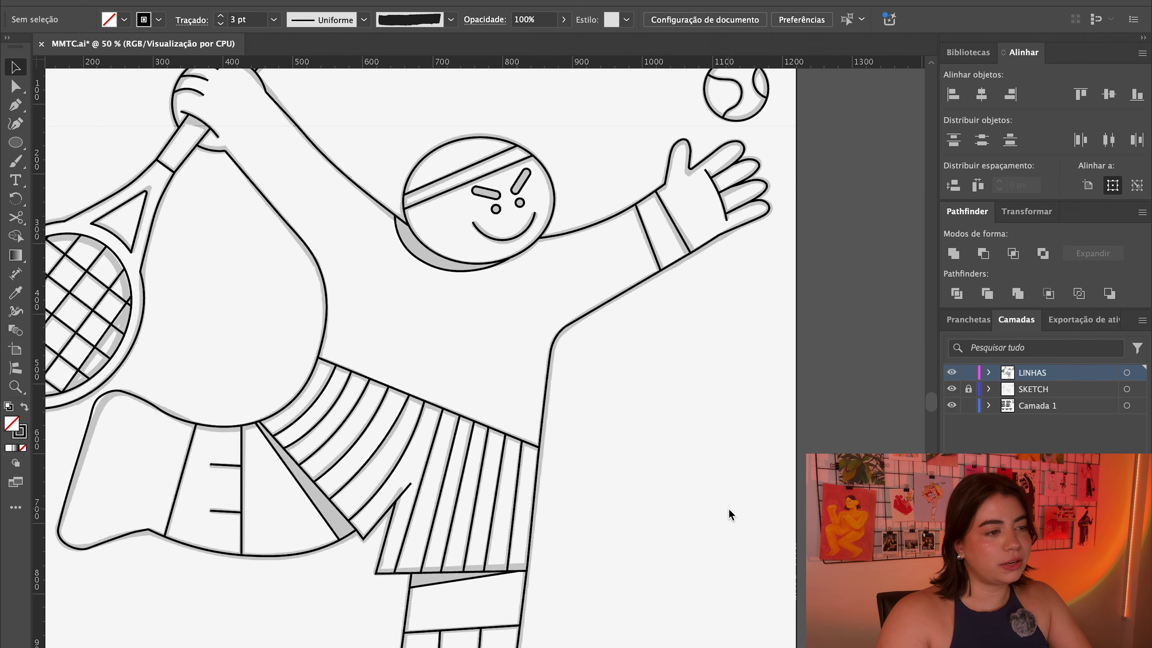
pyautogui.hscroll(-6, 666, 537)
pyautogui.scroll(-5, 773, 549)
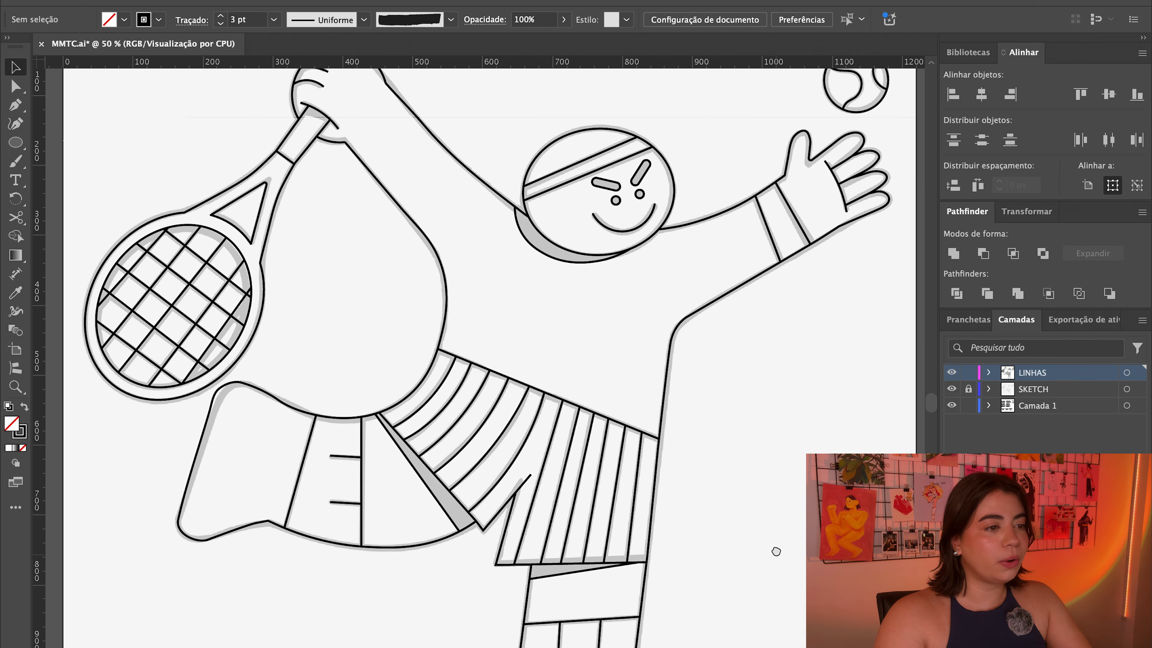
pyautogui.click(952, 389)
pyautogui.scroll(5, 766, 563)
pyautogui.hscroll(2, 767, 563)
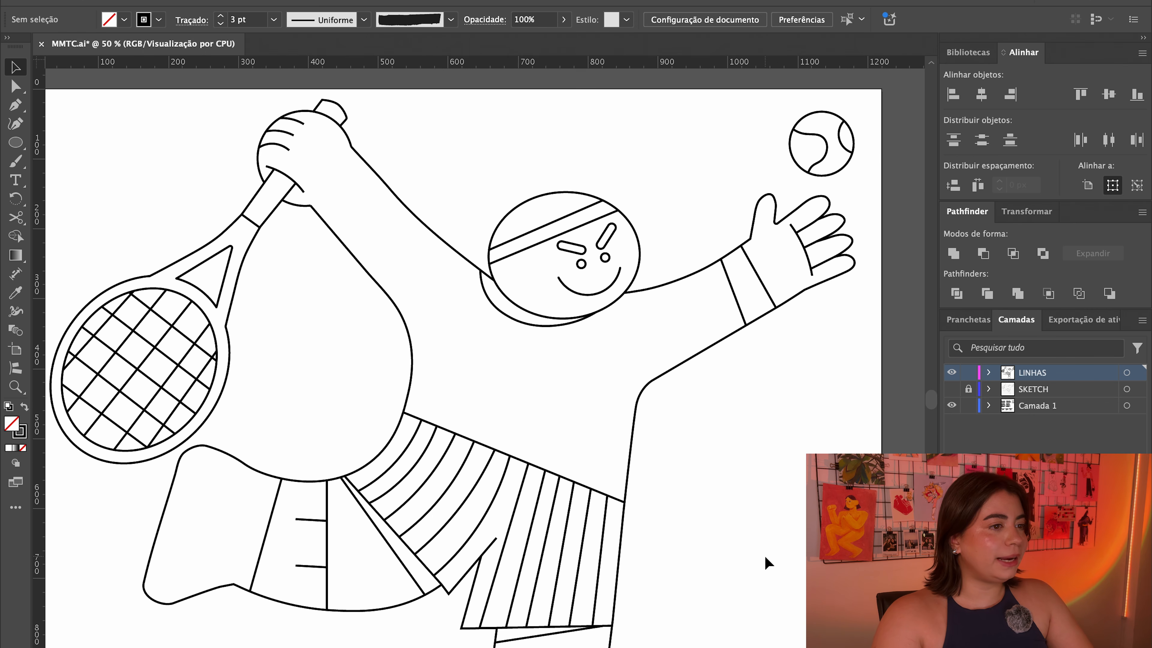
pyautogui.scroll(-9, 771, 552)
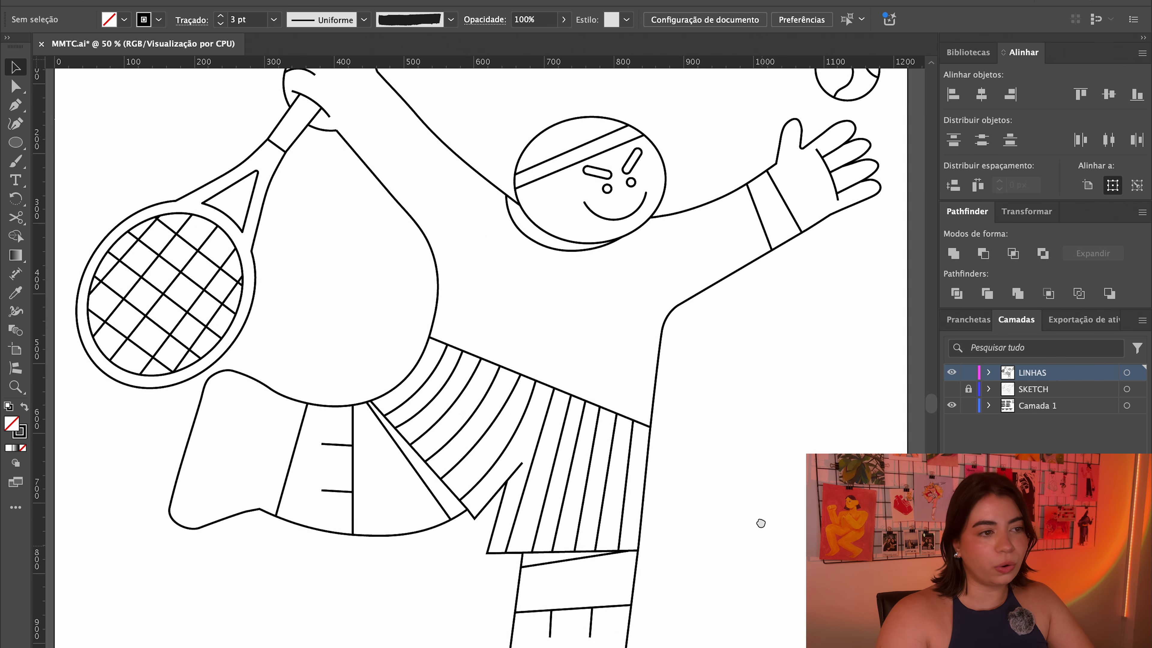
pyautogui.hotkey('ctrl', '0')
pyautogui.hotkey('ctrl', 's')
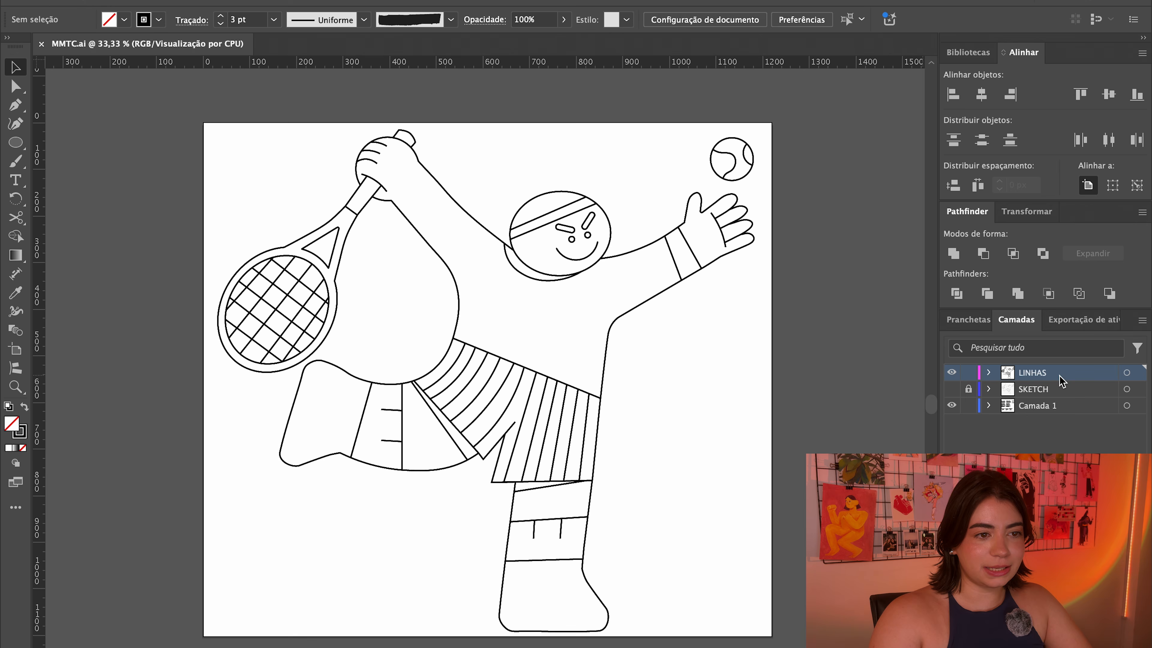
# Step: Duplicate the LINHAS layer below itself as a layer named CORES, and lock the original LINHAS layer
pyautogui.moveTo(1064, 380); pyautogui.dragTo(1064, 389)
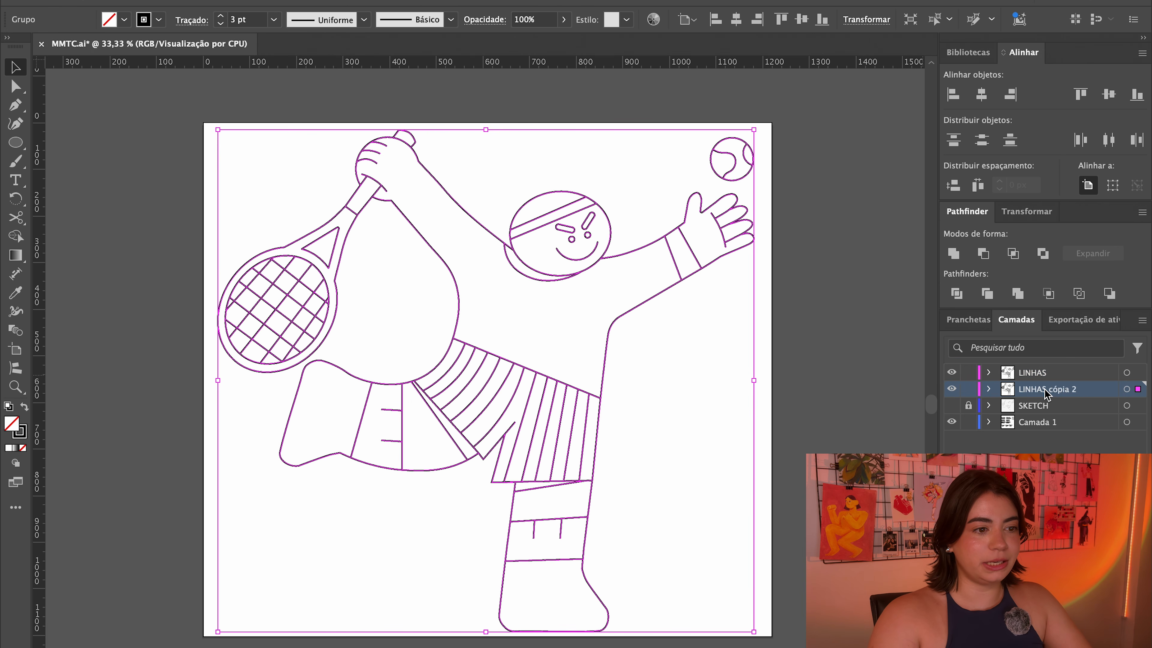
pyautogui.write('CORES')
pyautogui.press('Return')
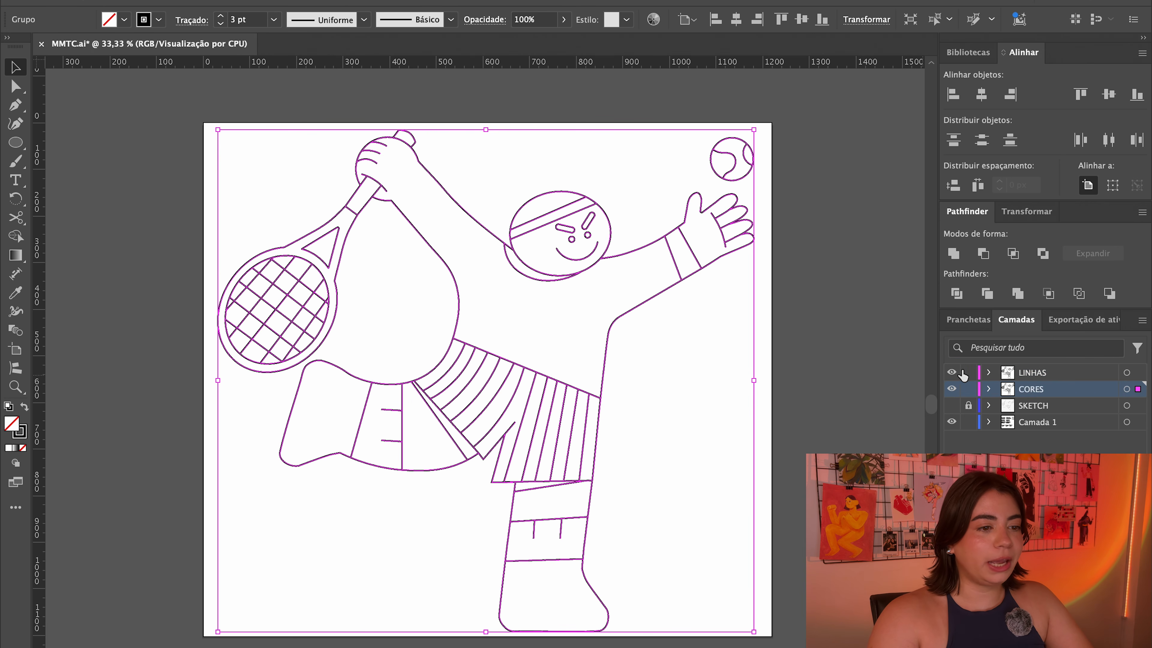
pyautogui.click(968, 372)
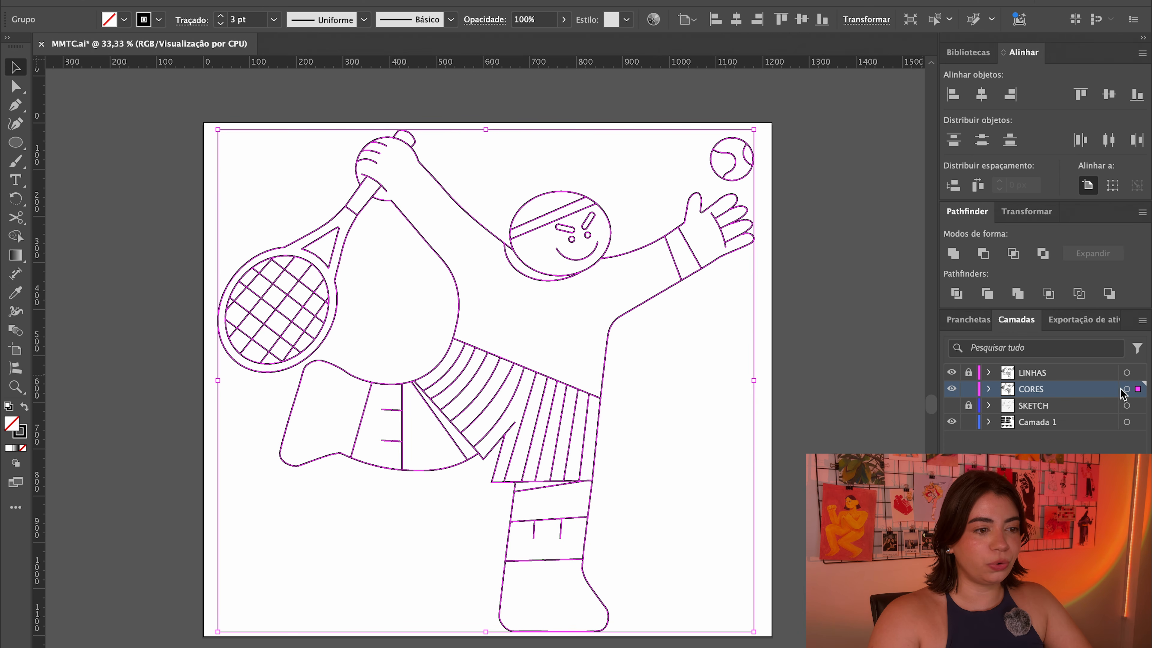
pyautogui.click(880, 359)
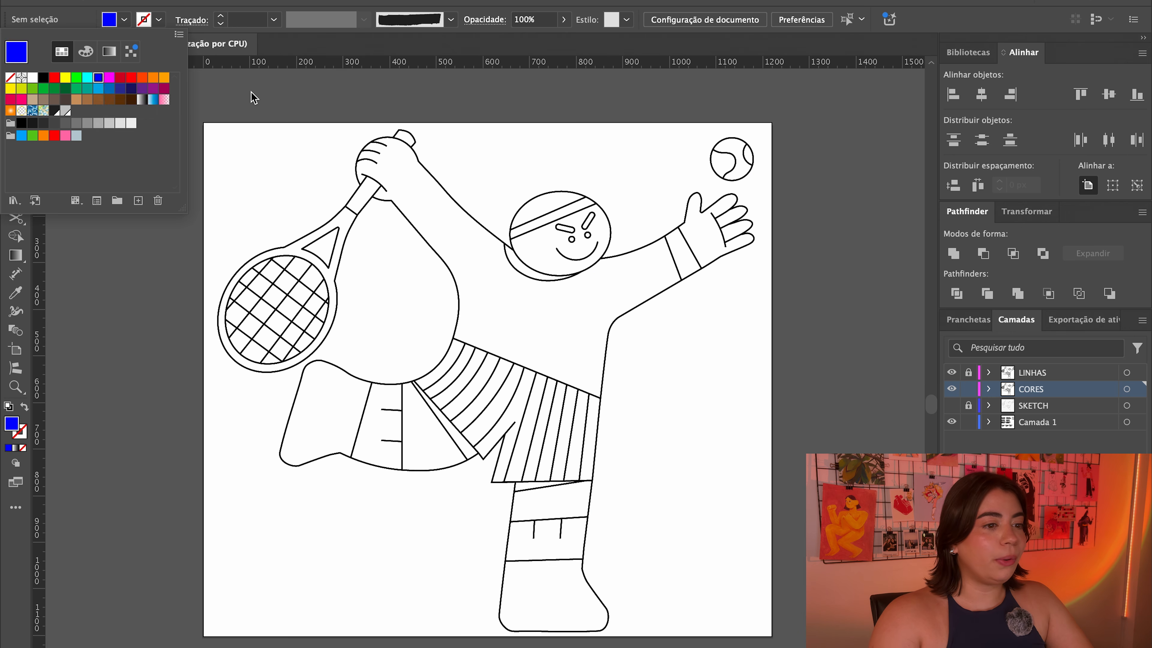
# Step: Draw a blue rectangle covering the whole artboard on the CORES layer, and divide all artwork on that layer with Pathfinder
pyautogui.press('m')
pyautogui.moveTo(195, 112); pyautogui.dragTo(785, 647)
pyautogui.press('v')
pyautogui.hotkey('ctrl', 'shift', 'a')
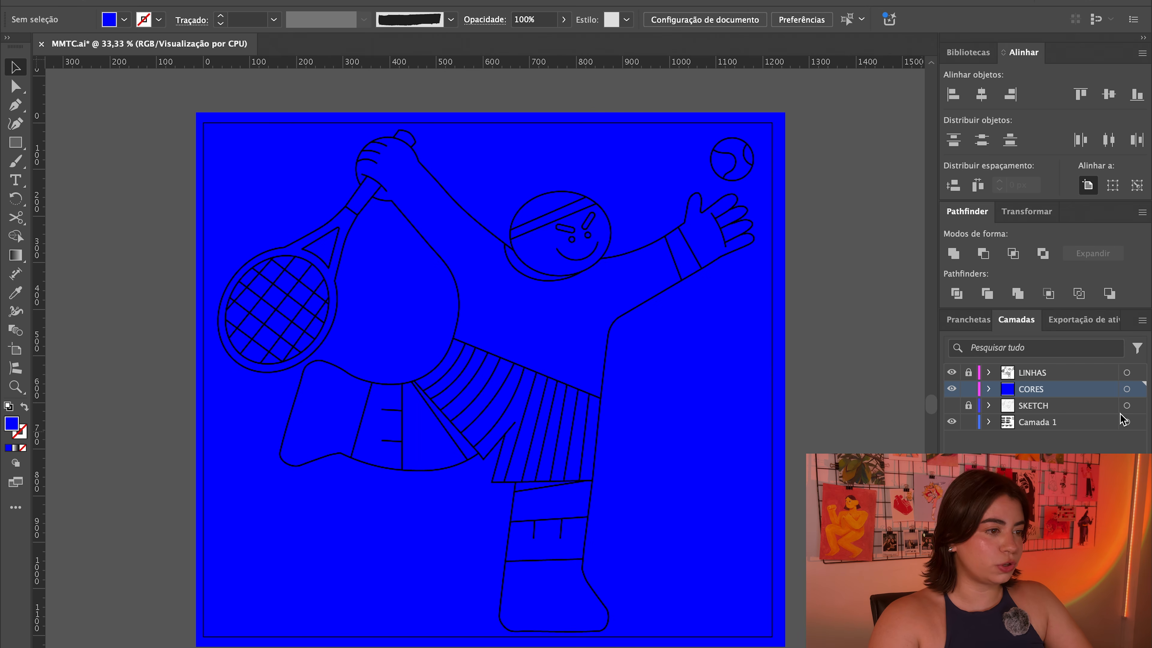
pyautogui.click(1140, 391)
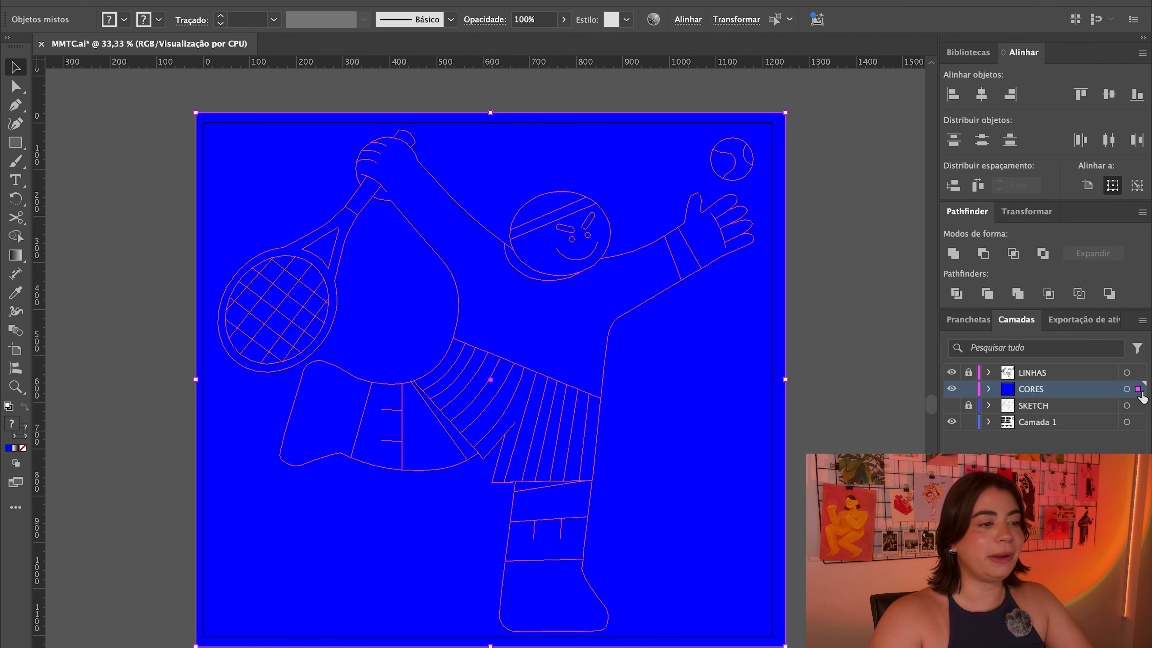
pyautogui.click(956, 294)
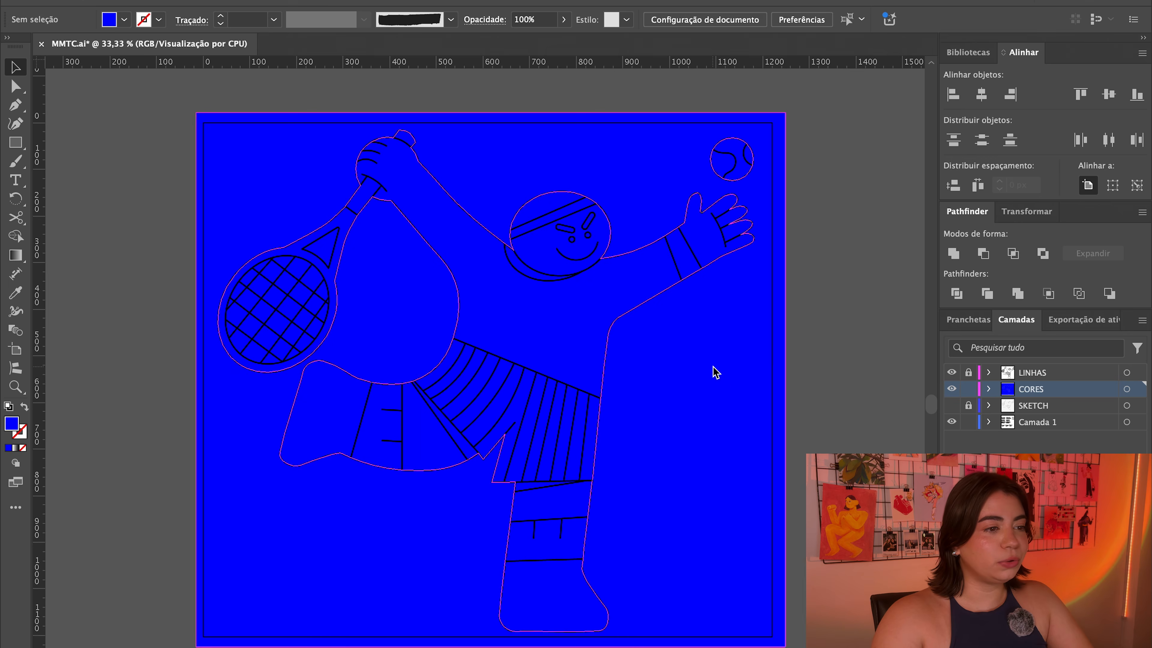
# Step: Delete the blue background around the character and ungroup the divided colour shapes
pyautogui.doubleClick(713, 368)
pyautogui.click(706, 413)
pyautogui.press('Delete')
pyautogui.rightClick(573, 320)
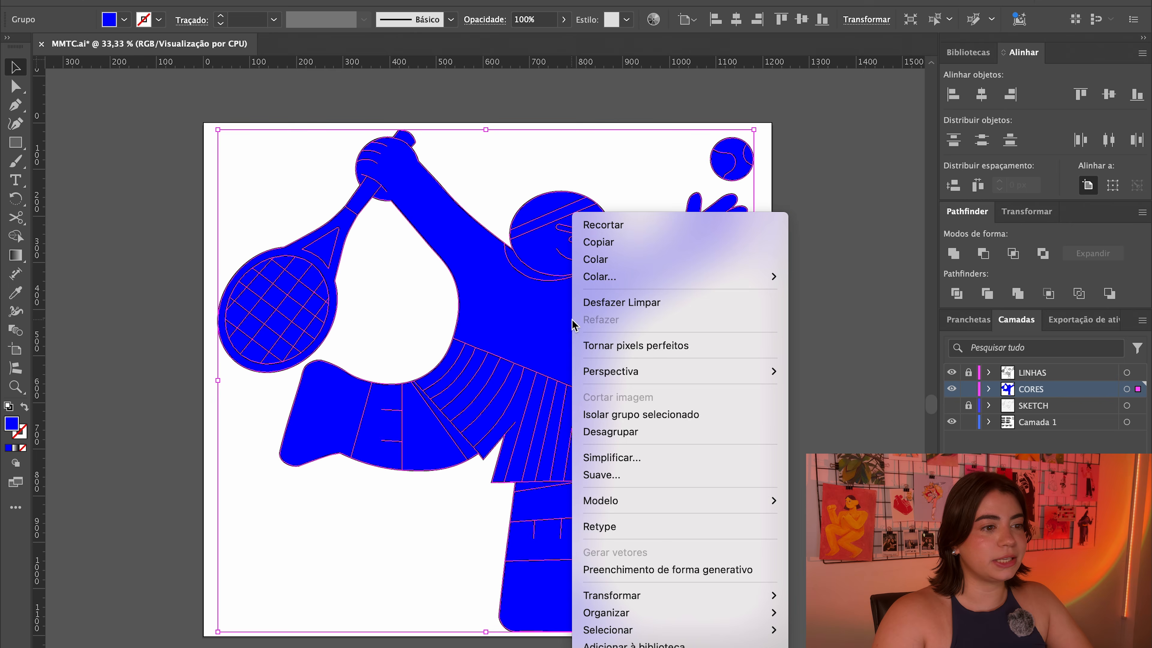
pyautogui.click(741, 431)
# Step: Try moving the upper sock band and a hand piece away from the character, and undo both moves
pyautogui.moveTo(551, 502); pyautogui.dragTo(759, 465)
pyautogui.click(770, 507)
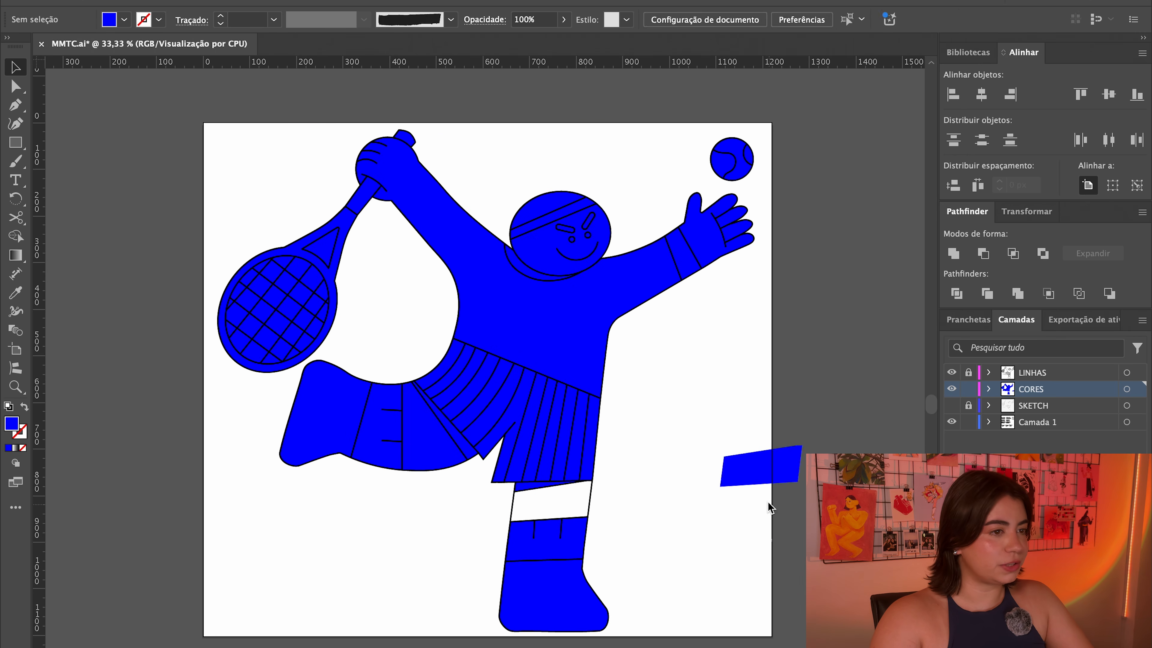
pyautogui.hotkey('ctrl', 'z')
pyautogui.moveTo(704, 264); pyautogui.dragTo(758, 458)
pyautogui.hotkey('ctrl', 'z')
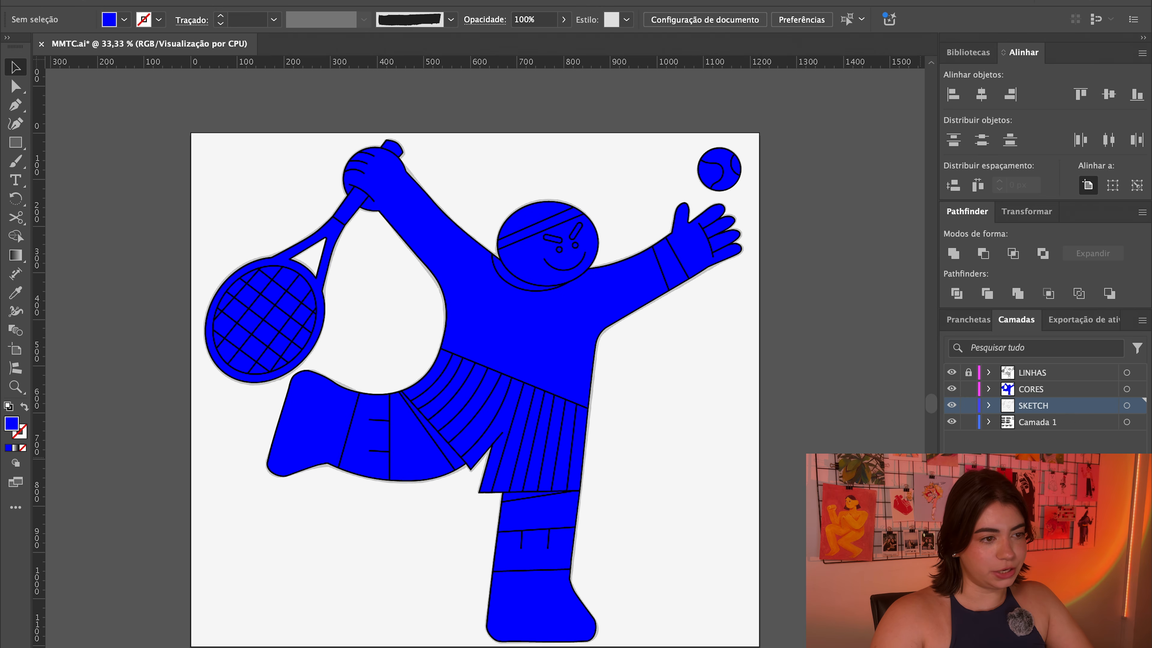
# Step: Delete the SKETCH layer with its artwork and create a new layer named PERSONAGEM
pyautogui.press('Delete')
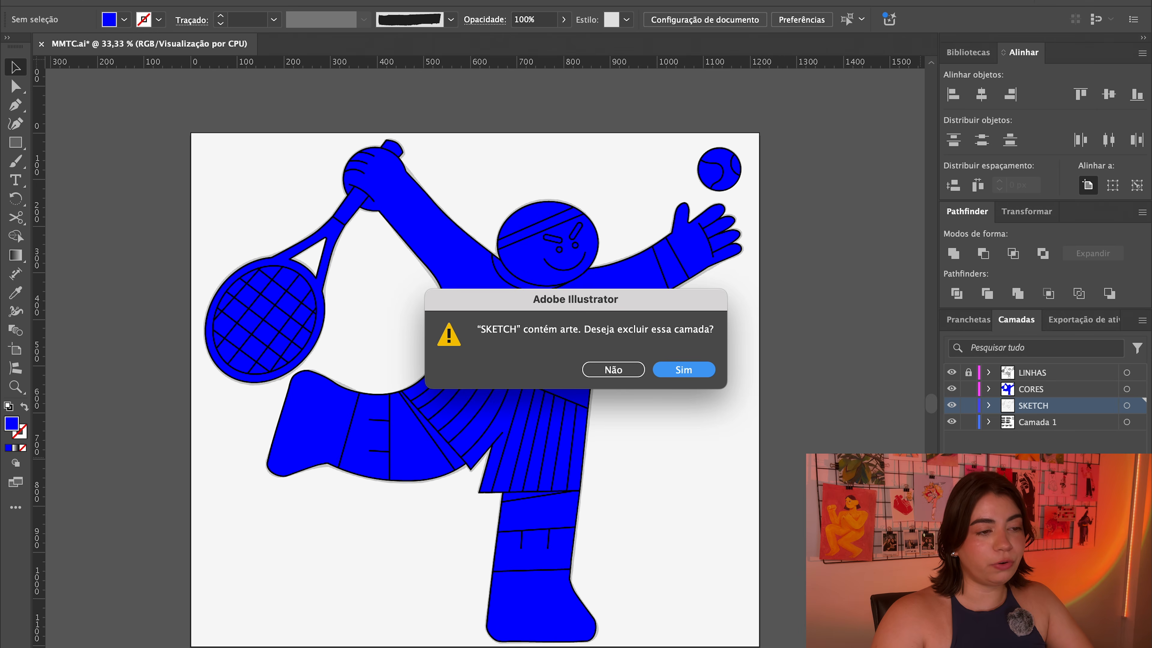
pyautogui.click(698, 375)
pyautogui.hotkey('ctrl', 'l')
pyautogui.doubleClick(1039, 373)
pyautogui.write('PERSONAGEM')
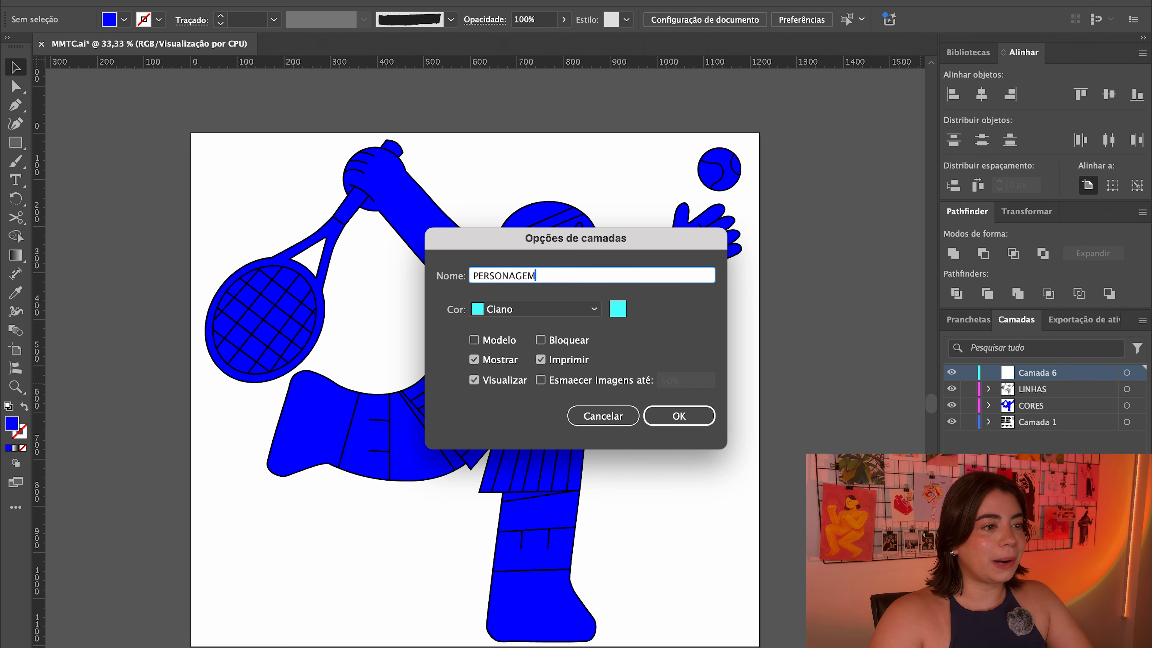
pyautogui.press('Return')
# Step: Move the LINHAS and CORES layers into the PERSONAGEM layer
pyautogui.click(1033, 393)
pyautogui.keyDown('shift'); pyautogui.click(1033, 404); pyautogui.keyUp('shift')
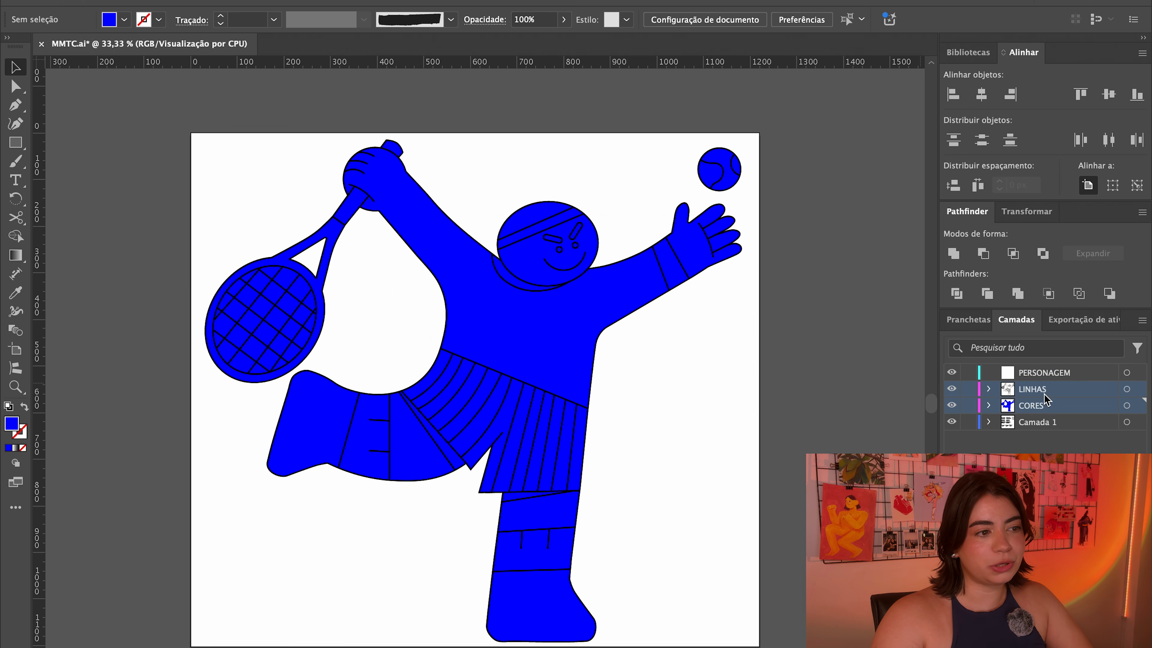
pyautogui.moveTo(1033, 404); pyautogui.dragTo(1041, 373)
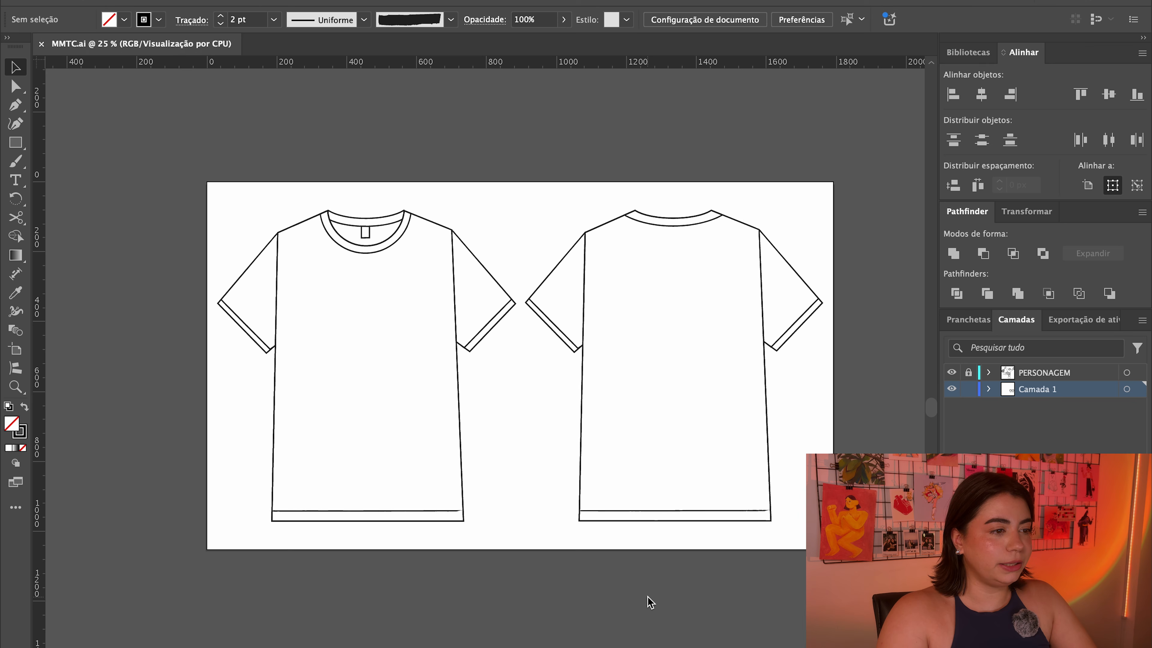
# Step: Move the Munheca Mole lettering onto the upper part of the back-view T-shirt
pyautogui.press('super+minus')
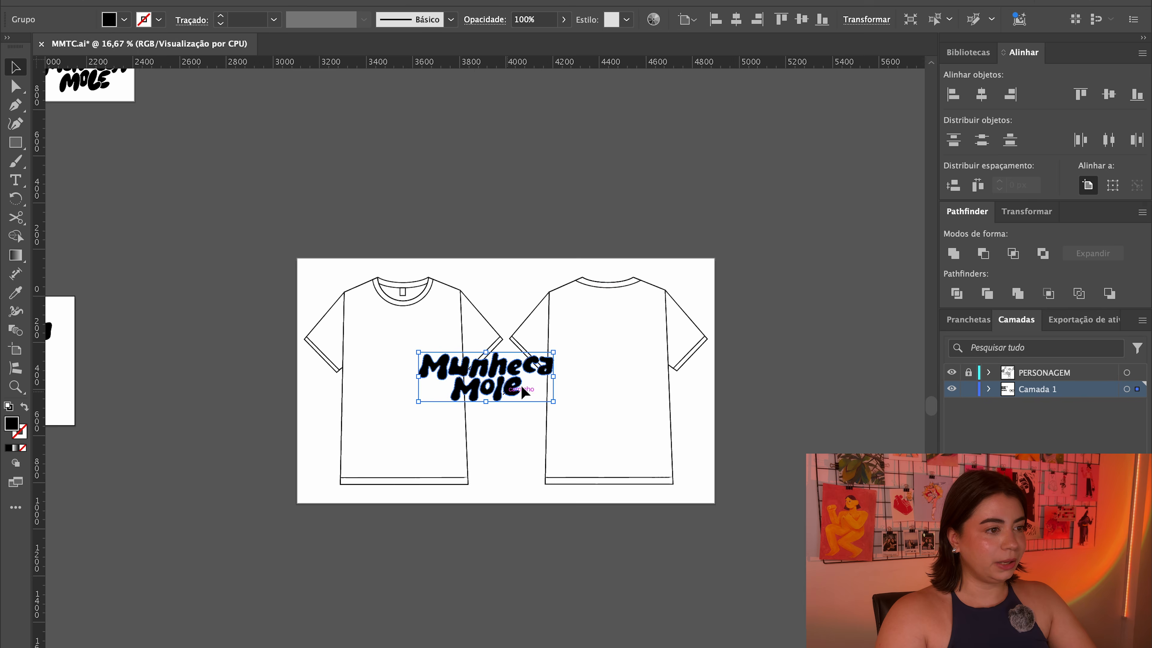
pyautogui.moveTo(525, 391); pyautogui.dragTo(622, 366)
pyautogui.click(742, 408)
pyautogui.hscroll(3, 641, 436)
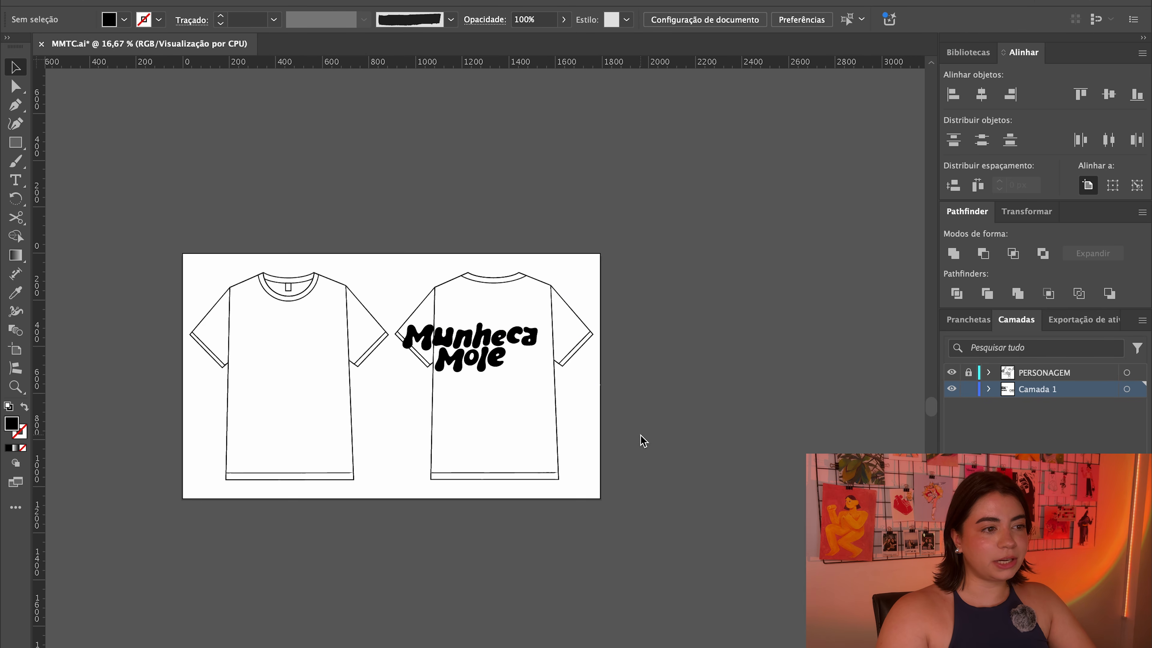
# Step: Fill the inner shorts opening on the raised leg and the sliver under the standing leg's hem with black
pyautogui.press('super+plus')
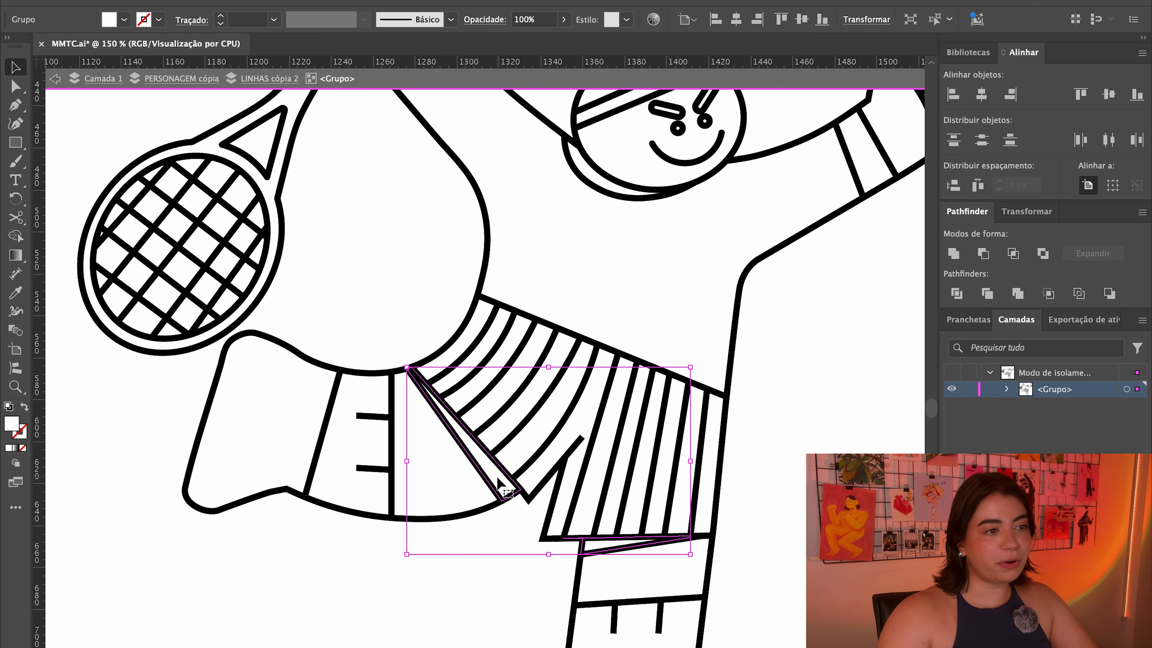
pyautogui.click(119, 14)
pyautogui.click(37, 75)
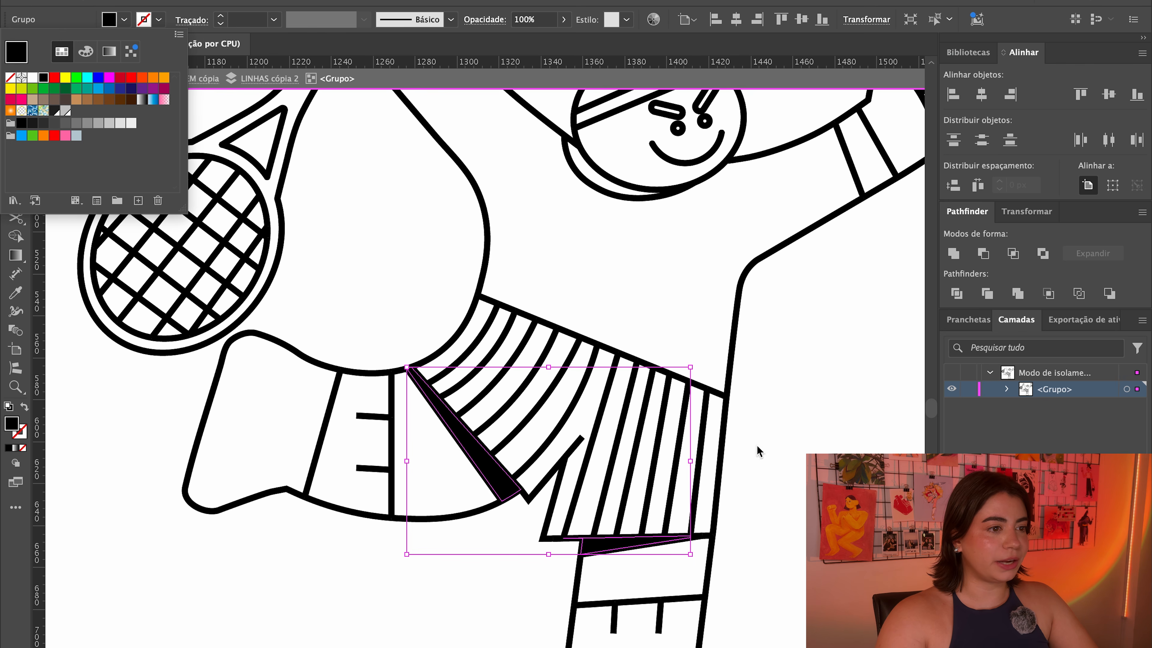
pyautogui.click(761, 452)
pyautogui.click(760, 452)
pyautogui.scroll(-5, 779, 424)
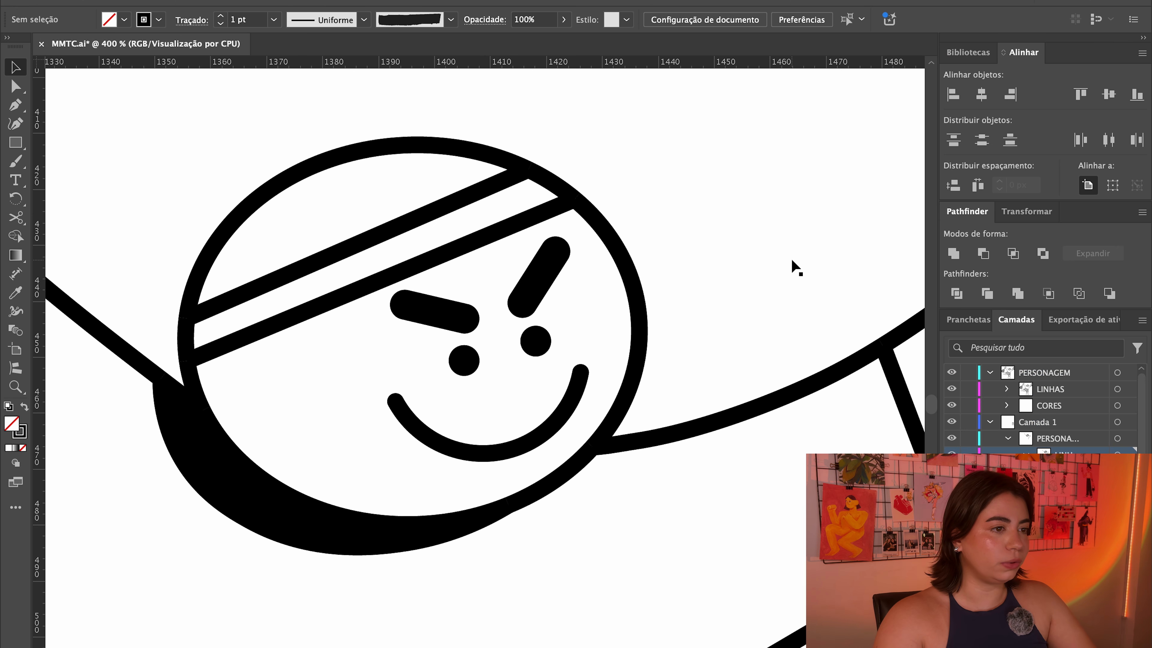
pyautogui.scroll(-5, 793, 266)
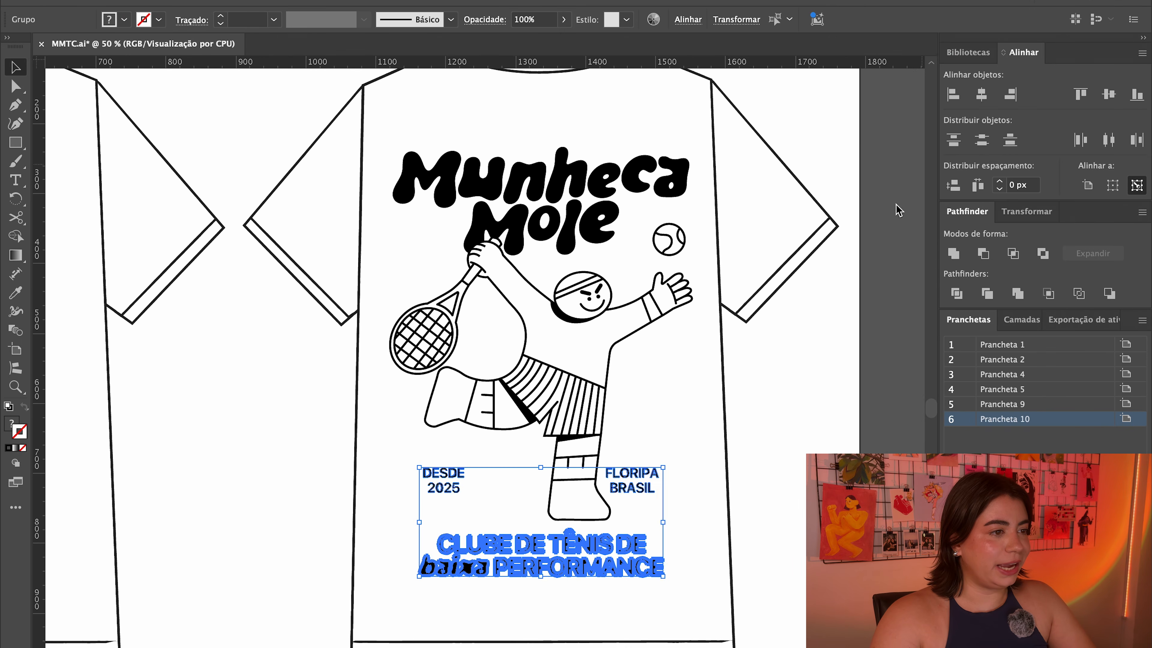
# Step: Try moving the FLORIPA BRASIL text up to the Munheca Mole lettering, and undo the move
pyautogui.click(810, 404)
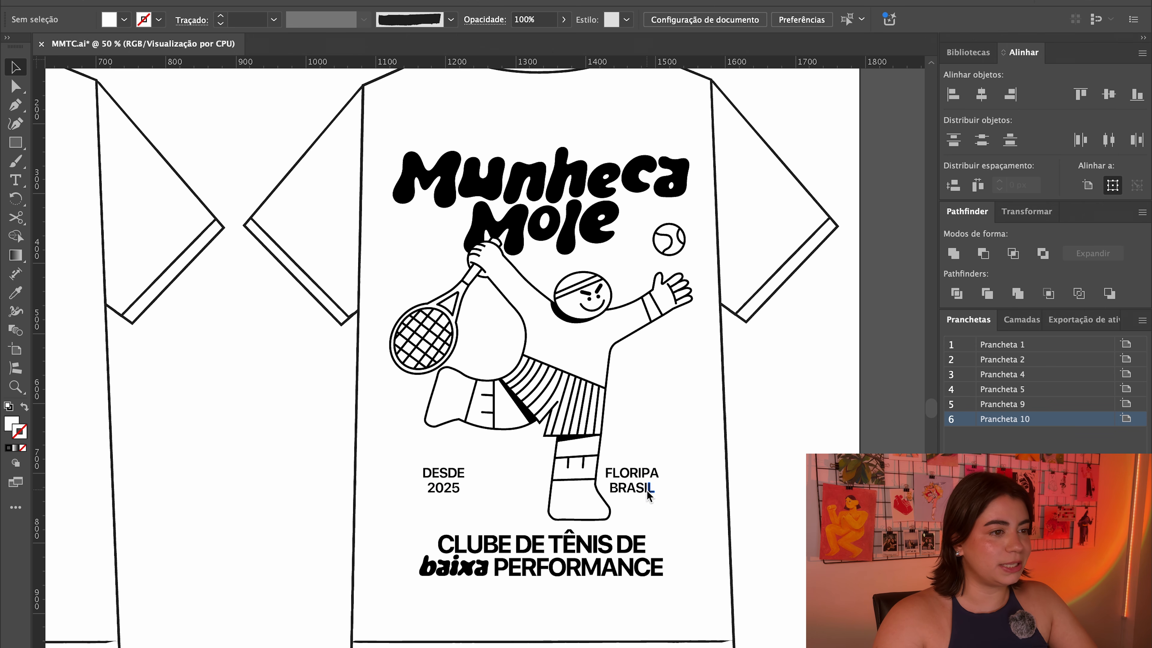
pyautogui.moveTo(638, 495); pyautogui.dragTo(646, 141)
pyautogui.click(836, 142)
pyautogui.scroll(1, 835, 156)
pyautogui.hotkey('ctrl', 'z')
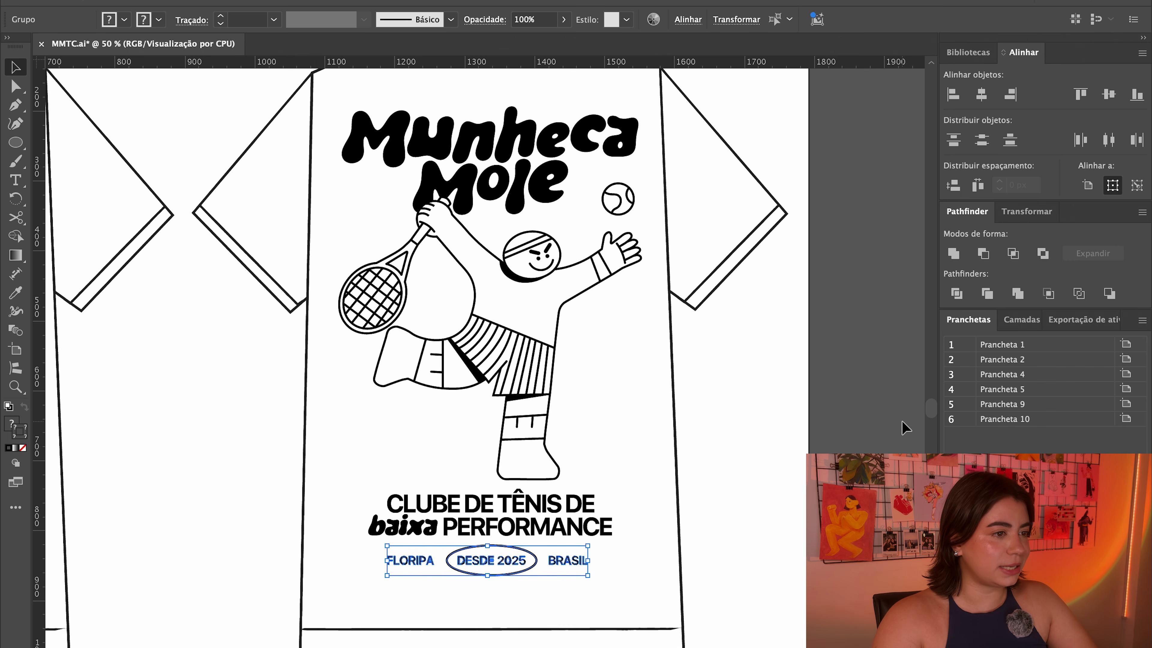
# Step: Place a copy of the back-view T-shirt beside the original for a second layout variation
pyautogui.click(902, 426)
pyautogui.hotkey('ctrl', '-')
pyautogui.moveTo(186, 293); pyautogui.dragTo(597, 302)
pyautogui.click(800, 454)
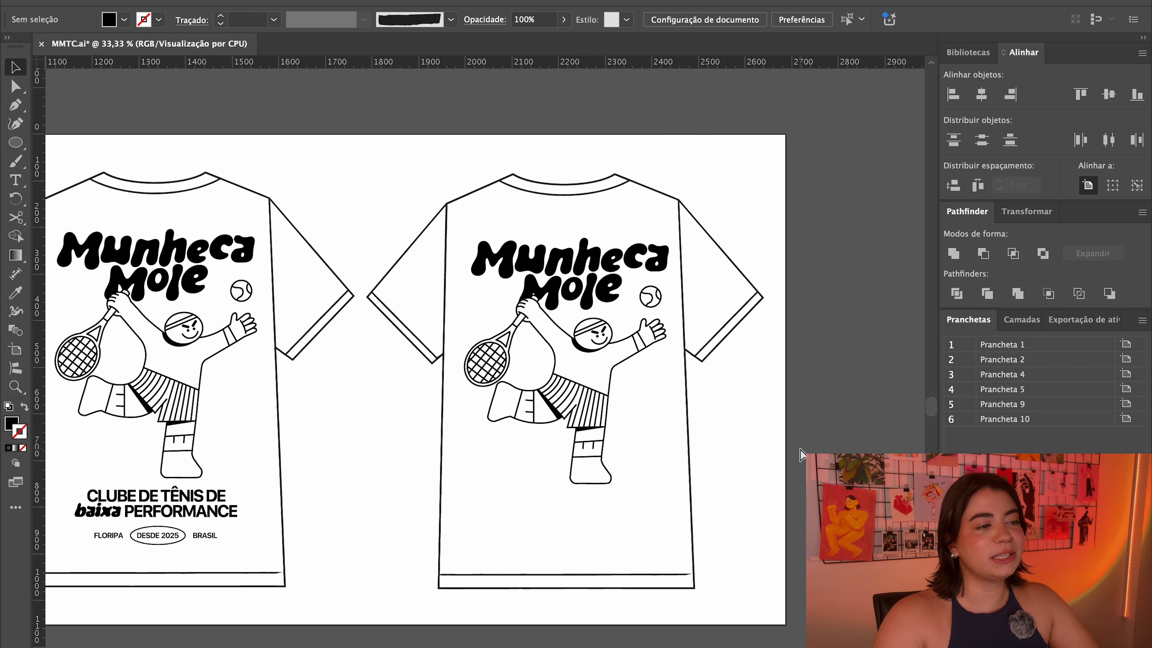
# Step: Centre the tennis player horizontally on the copied T-shirt back, using the shirt as the key object
pyautogui.hotkey('ctrl', '+')
pyautogui.scroll(3, 656, 534)
pyautogui.hscroll(3, 656, 535)
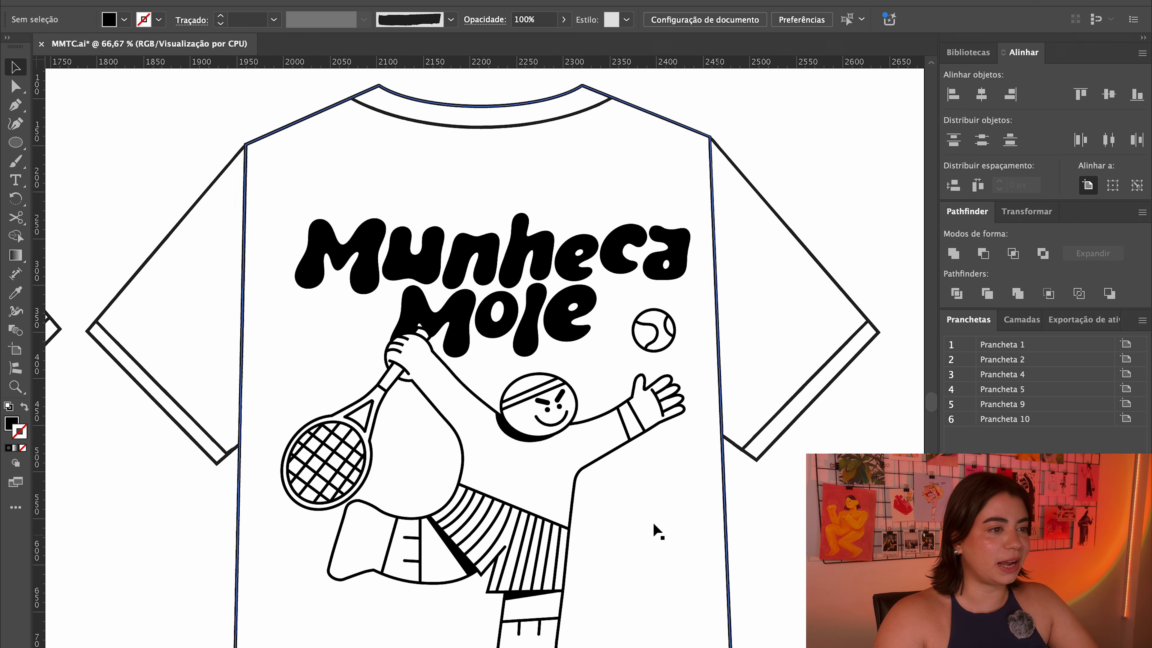
pyautogui.click(569, 521)
pyautogui.keyDown('shift'); pyautogui.click(524, 165); pyautogui.keyUp('shift')
pyautogui.click(522, 167)
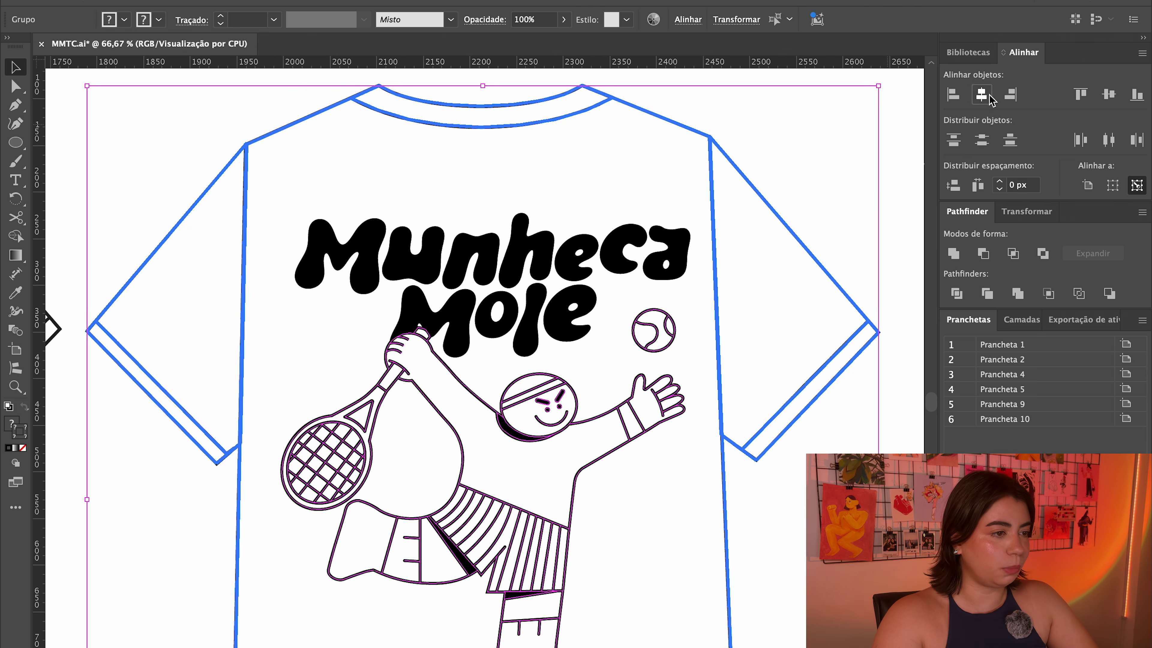
# Step: Isolate the lettering group on the copied shirt and nudge the word Mole up closer to Munheca
pyautogui.click(864, 198)
pyautogui.doubleClick(581, 349)
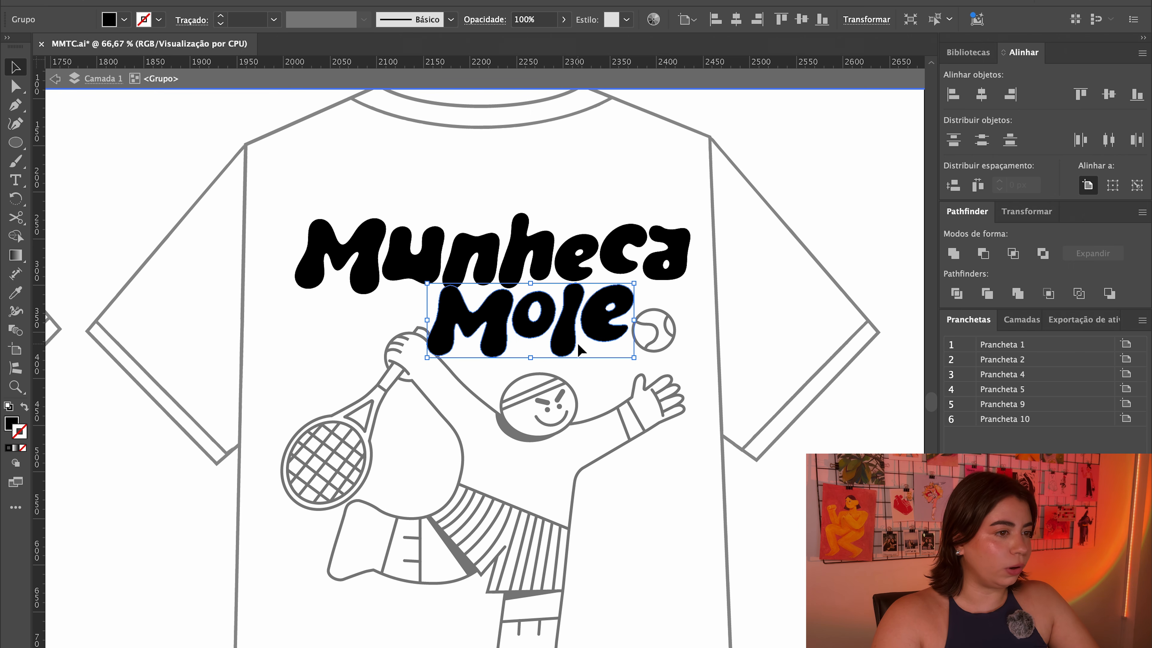
pyautogui.moveTo(579, 350); pyautogui.dragTo(576, 341)
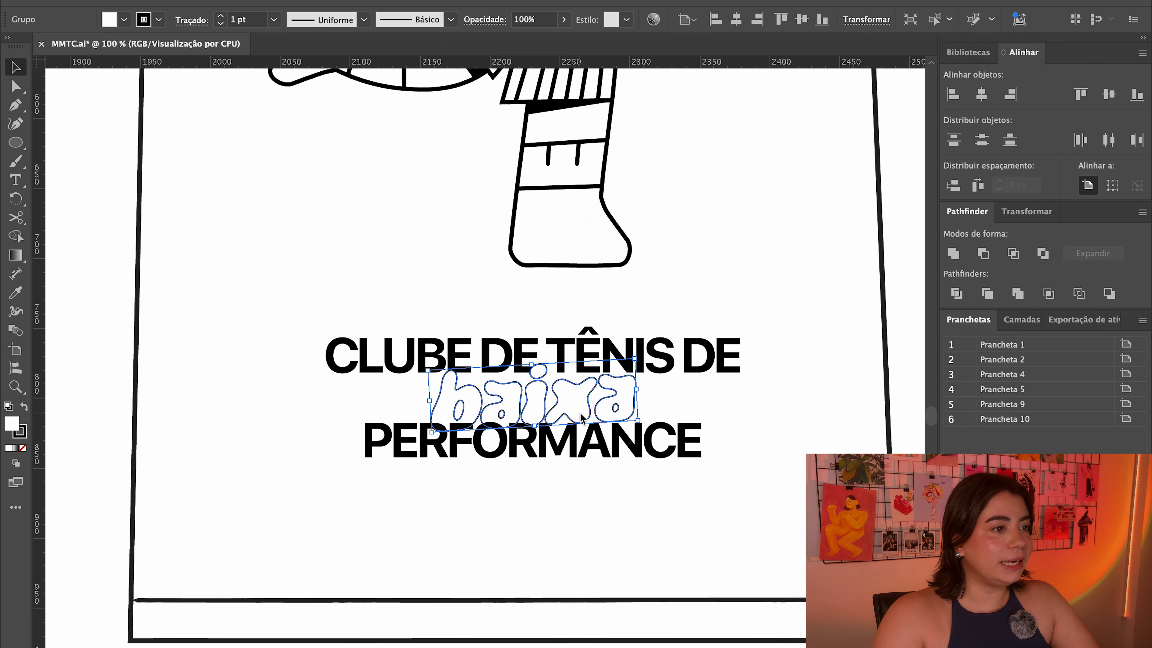
# Step: Bring the white-filled, black-outlined word baixa to the front of the tagline text
pyautogui.rightClick(581, 196)
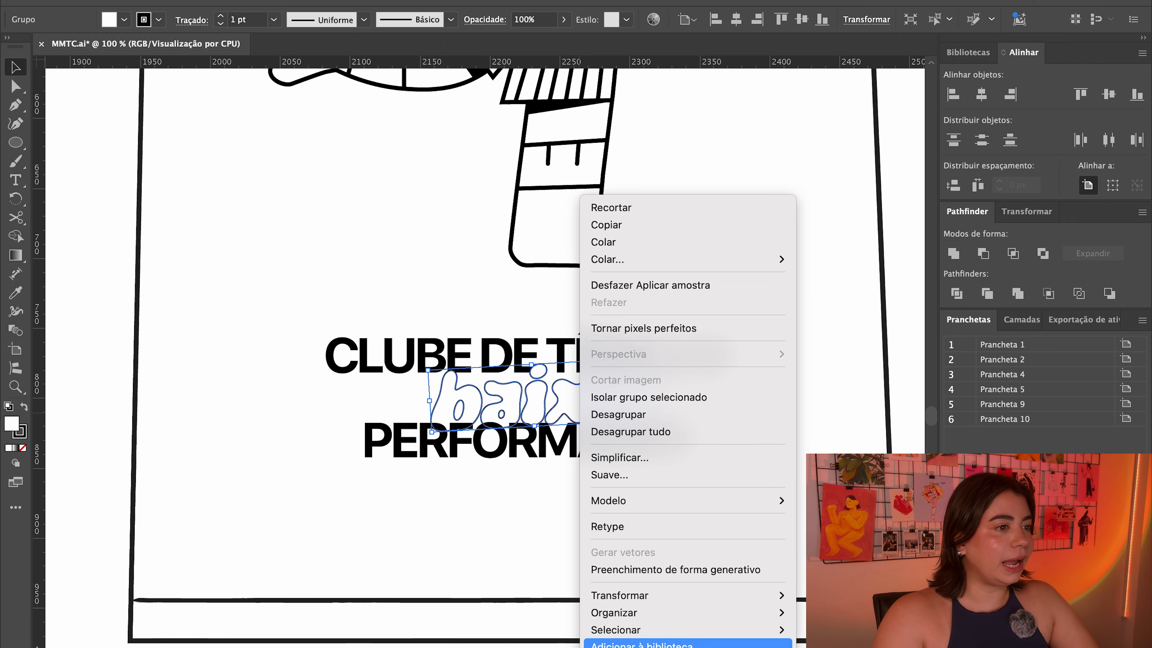
pyautogui.moveTo(717, 611)
pyautogui.click(835, 604)
pyautogui.click(771, 520)
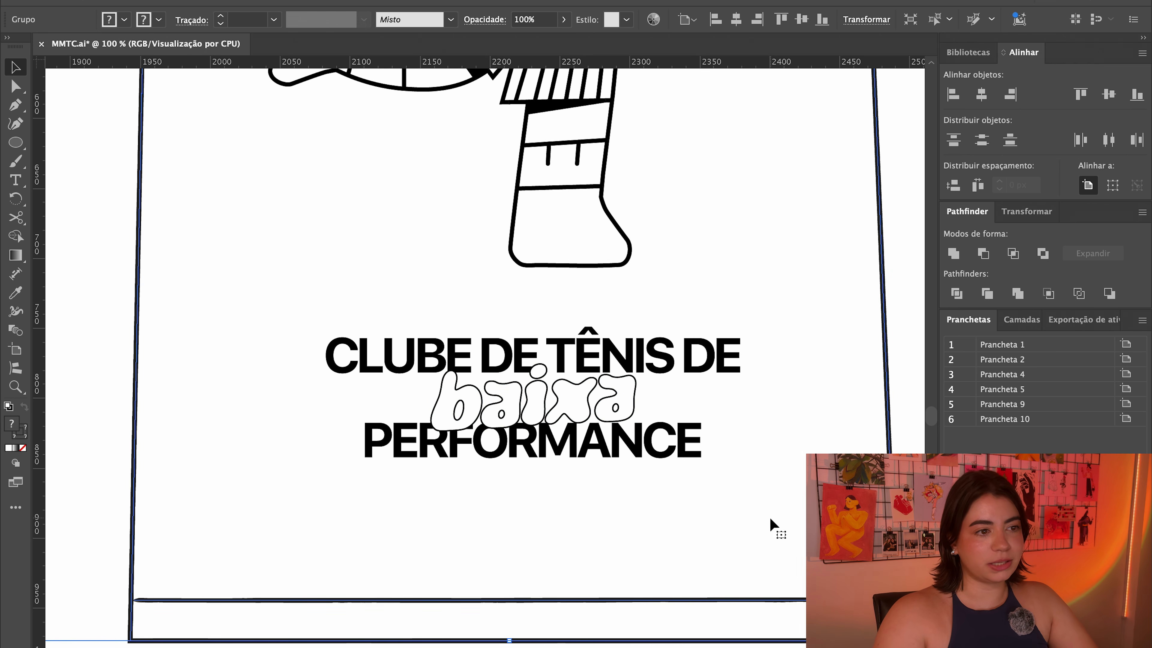
# Step: Paste the copied artwork and move it into the space below the tagline on the T-shirt back
pyautogui.hotkey('ctrl', '-')
pyautogui.hotkey('ctrl', 'v')
pyautogui.moveTo(508, 386); pyautogui.dragTo(439, 514)
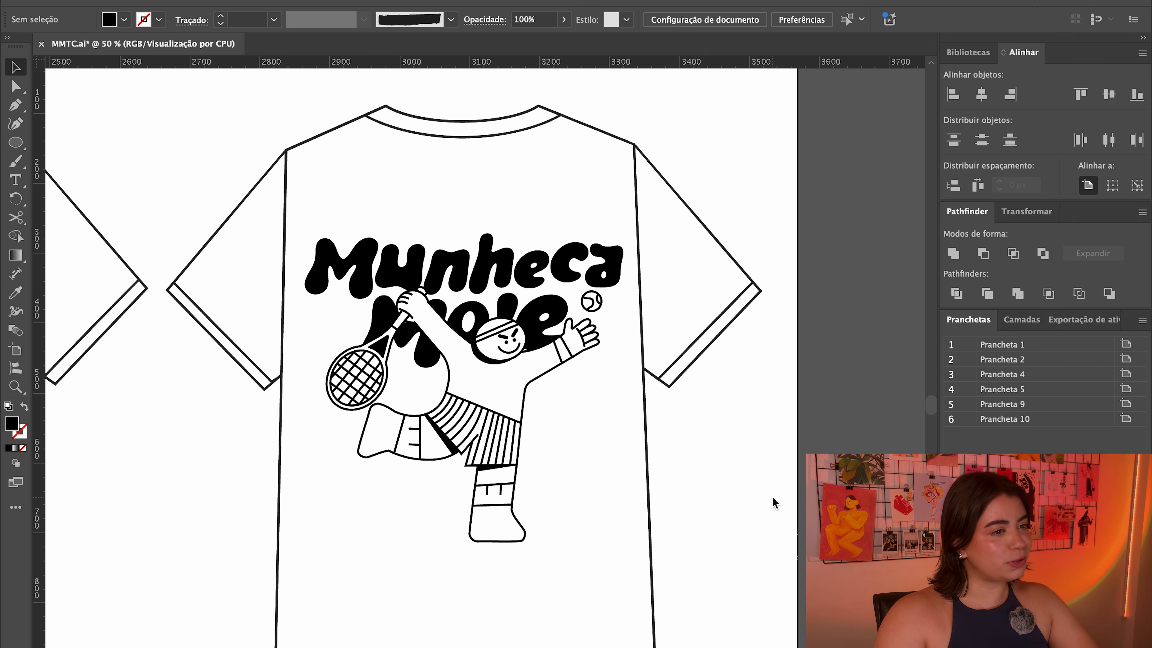
# Step: Fill the Munheca Mole lettering behind the player on the newest T-shirt back with a coral red
pyautogui.click(466, 264)
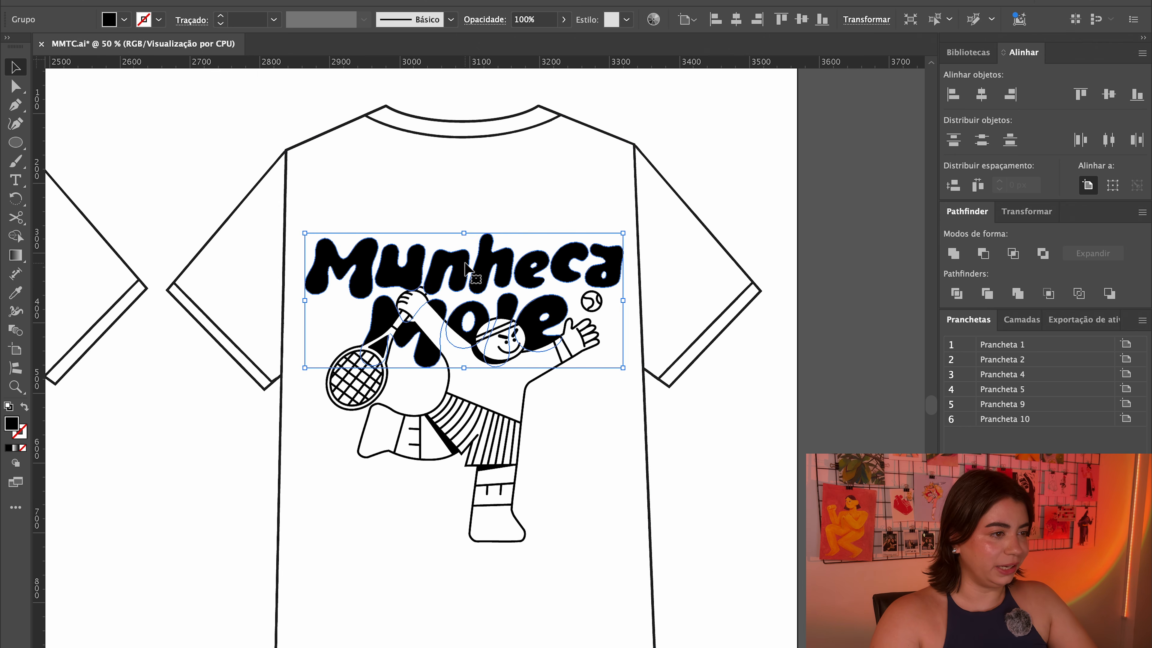
pyautogui.doubleClick(12, 424)
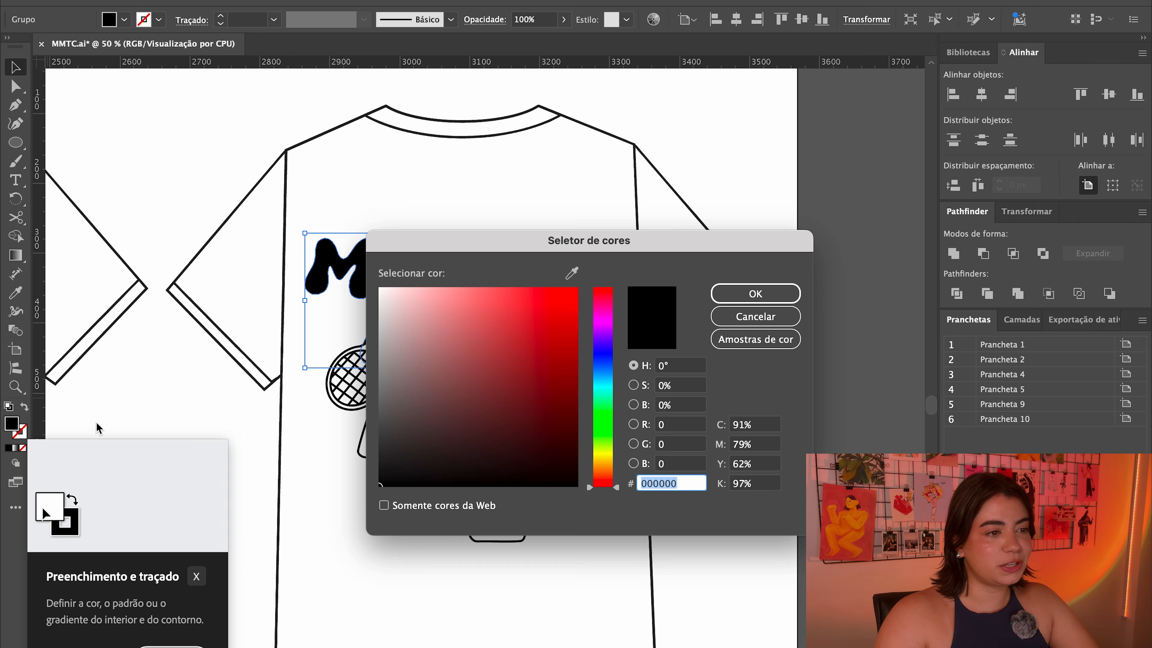
pyautogui.moveTo(532, 352); pyautogui.dragTo(468, 322)
pyautogui.click(730, 295)
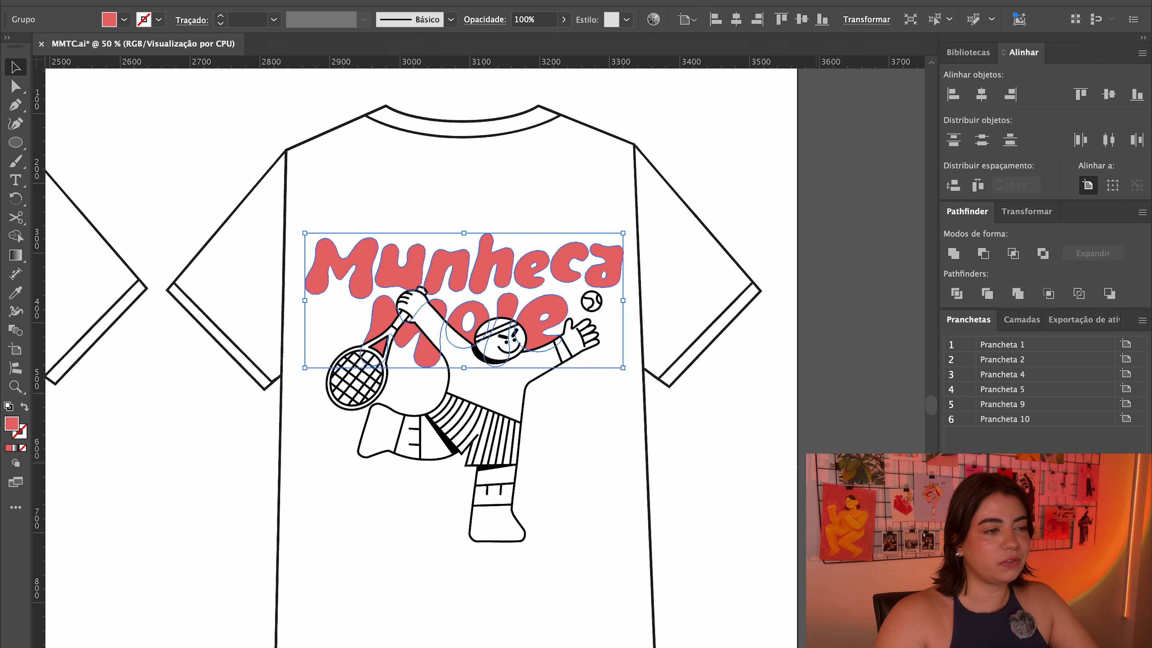
pyautogui.doubleClick(738, 213)
pyautogui.doubleClick(903, 359)
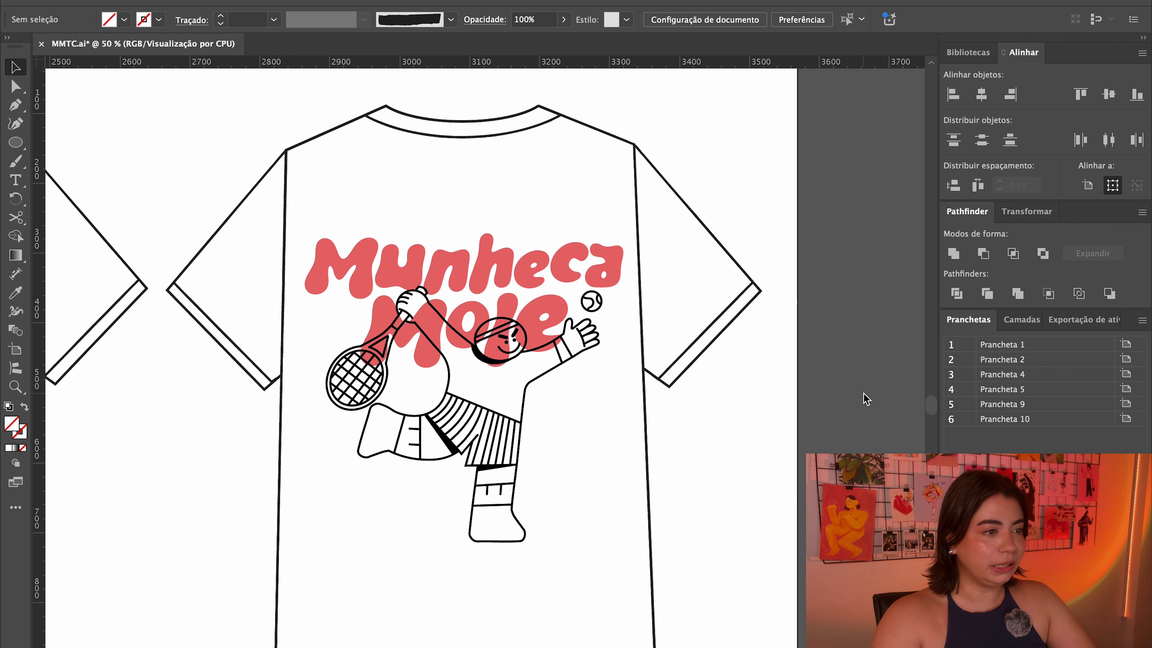